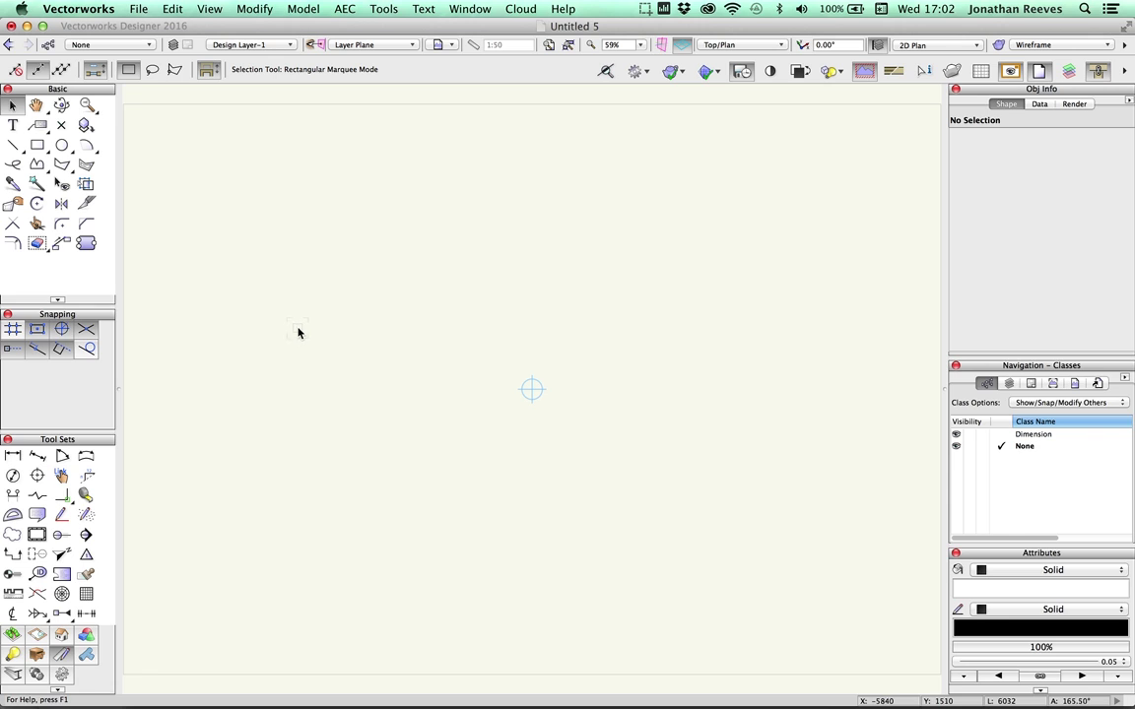
Show the File menu's Import submenu with SketchUp among the importable formats.
click(141, 8)
mouse_move(185, 389)
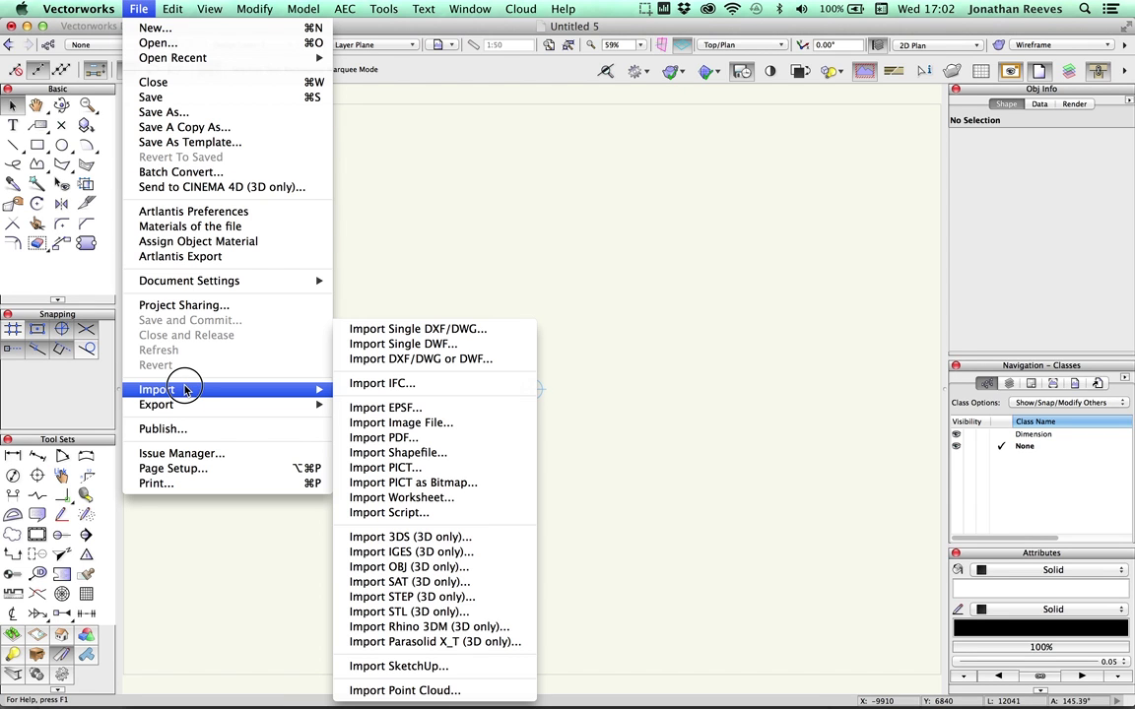
Import the Falling Water SketchUp model from the WORK > Vectorworks 2015 folder.
click(422, 668)
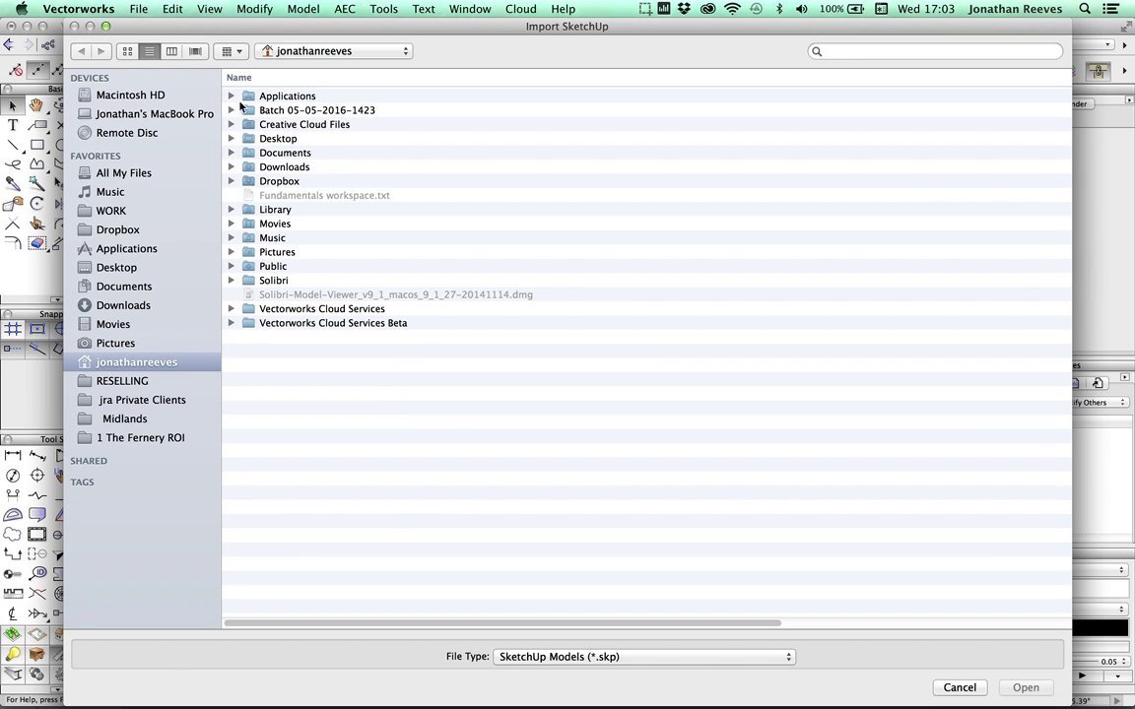
click(111, 211)
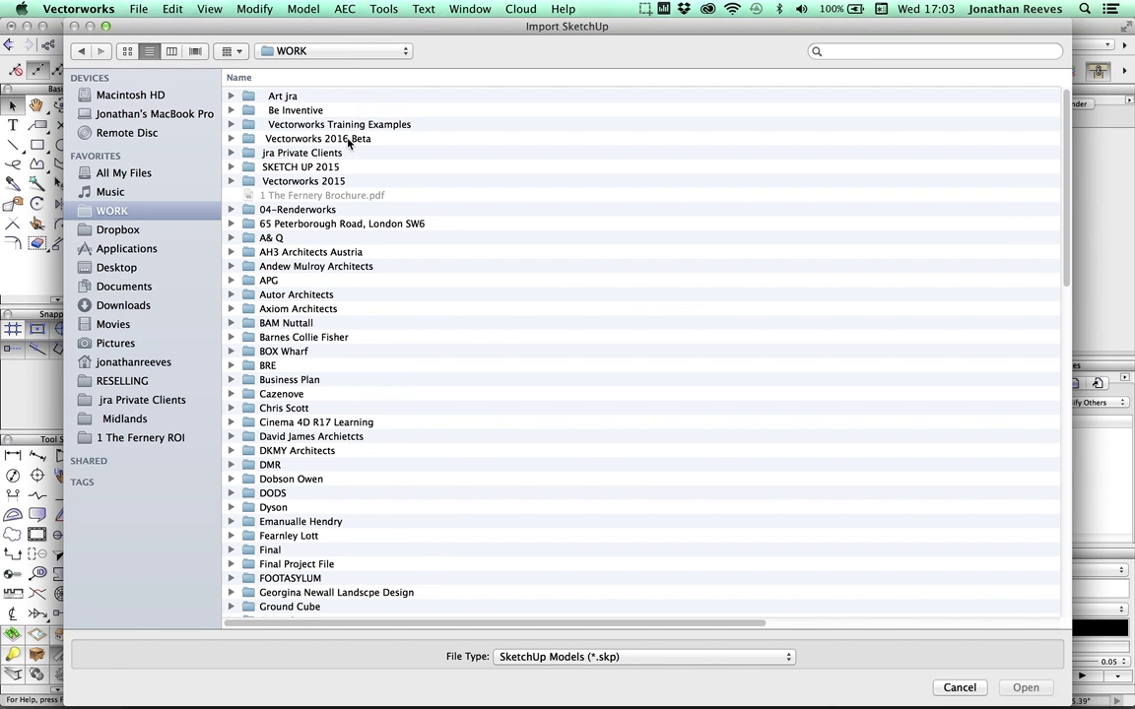
double_click(323, 183)
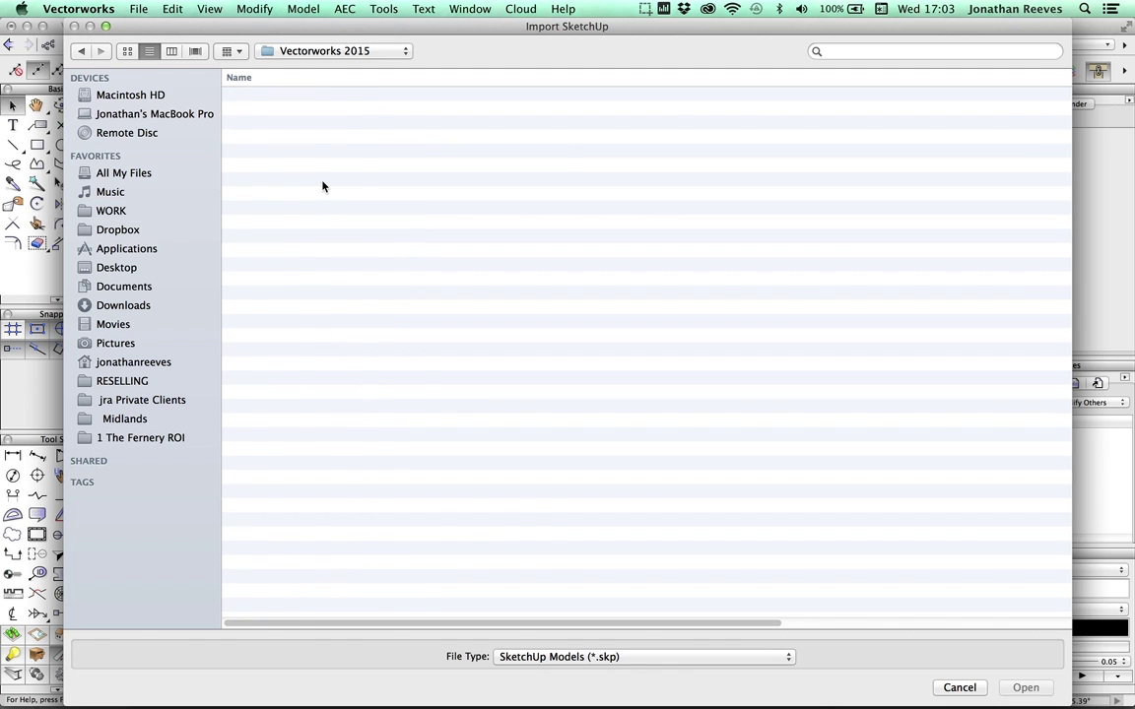
click(322, 253)
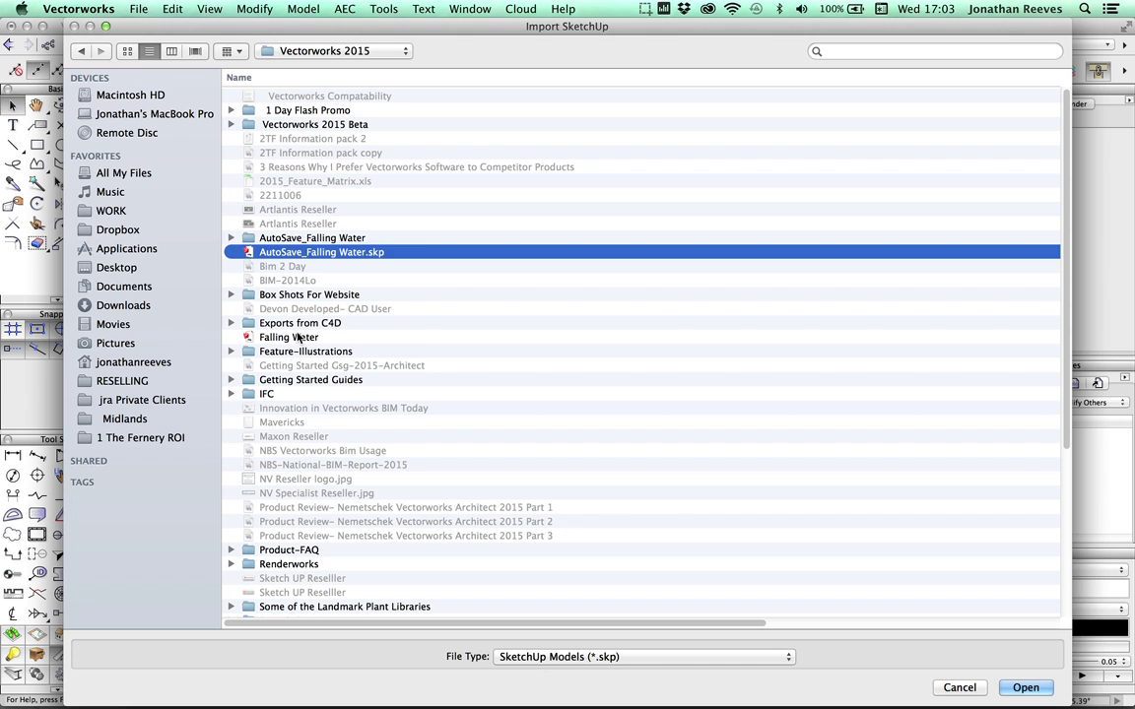
click(297, 338)
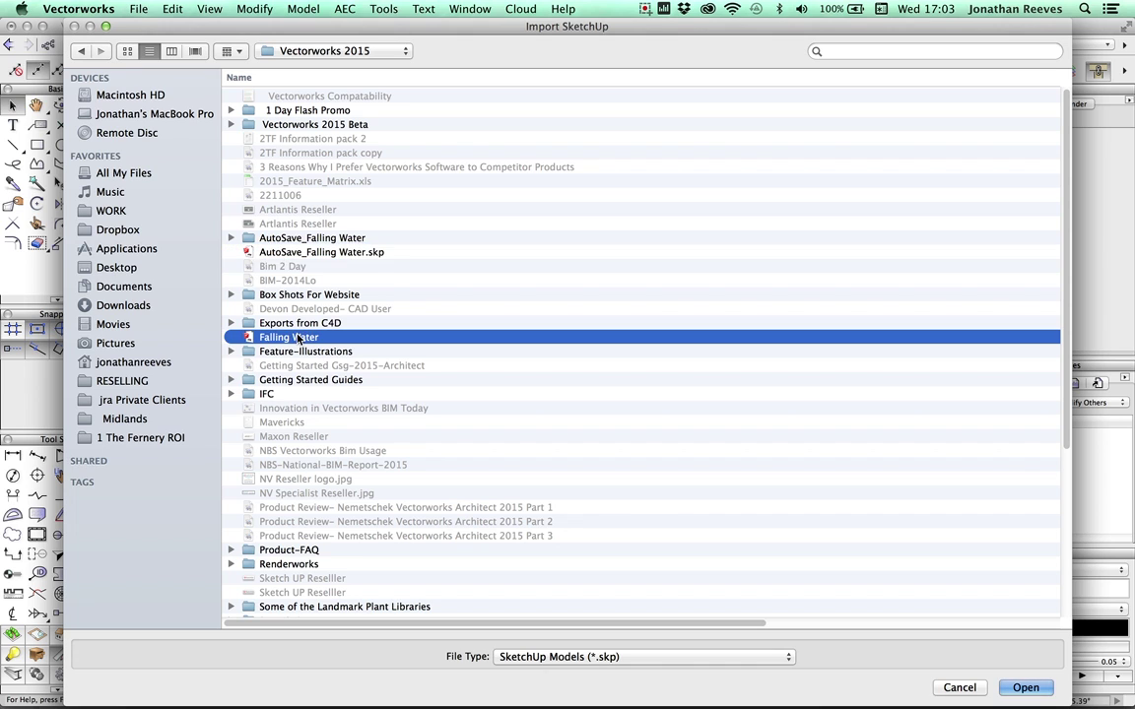
click(1025, 688)
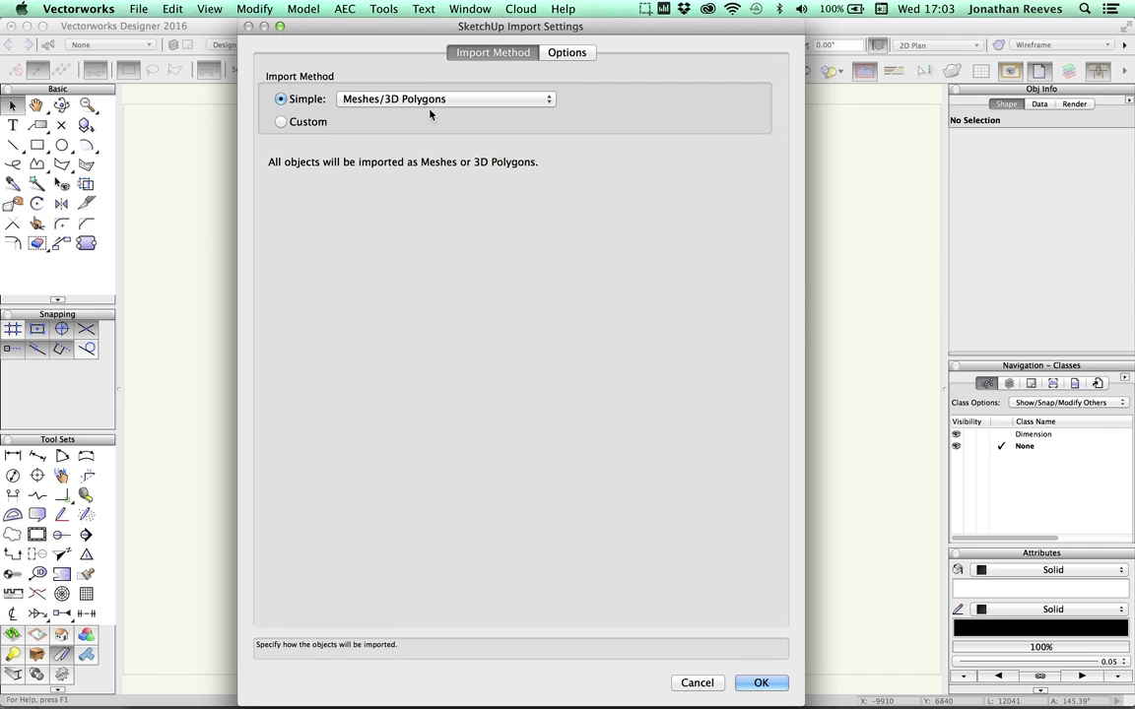
Keep Import Materials and Create Renderworks Textures enabled on the Options tab.
click(577, 55)
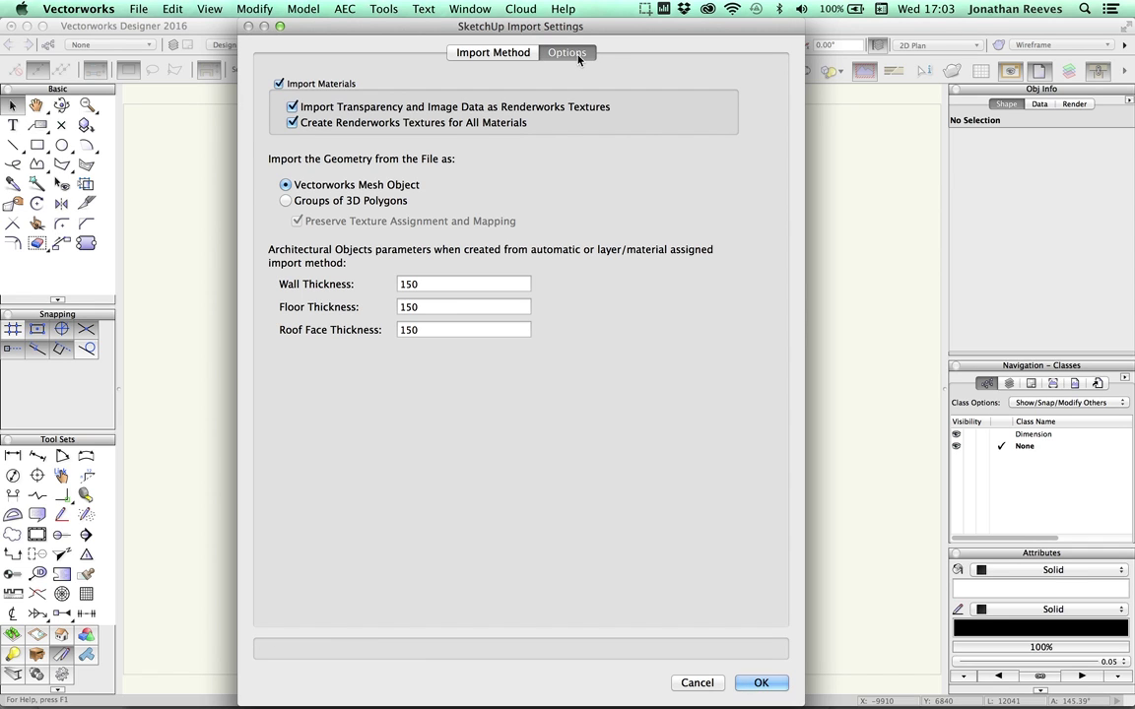
click(293, 123)
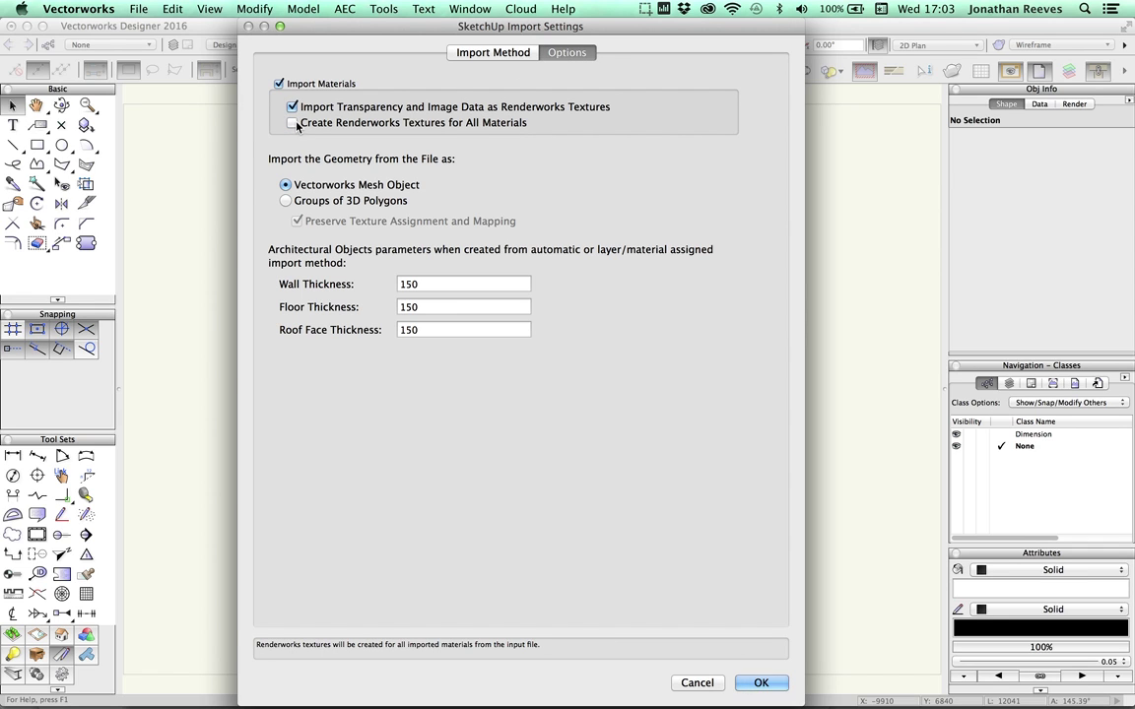
click(293, 123)
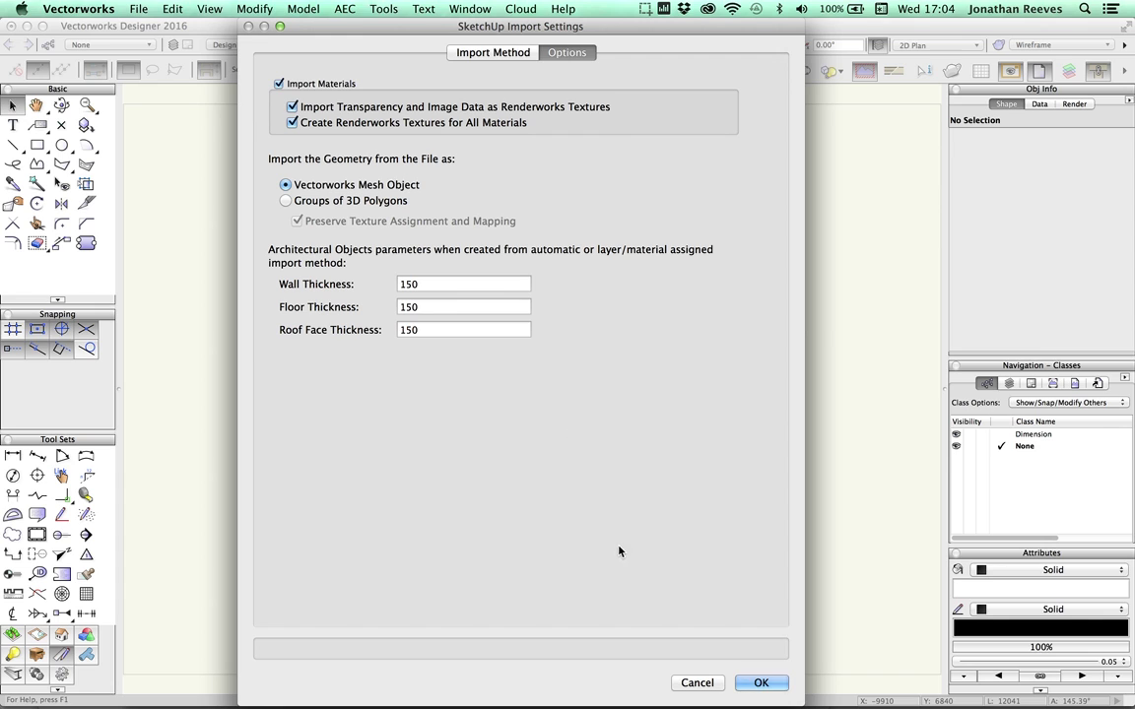
Run the import, fit the whole Falling Water model in view, and deselect it.
click(761, 683)
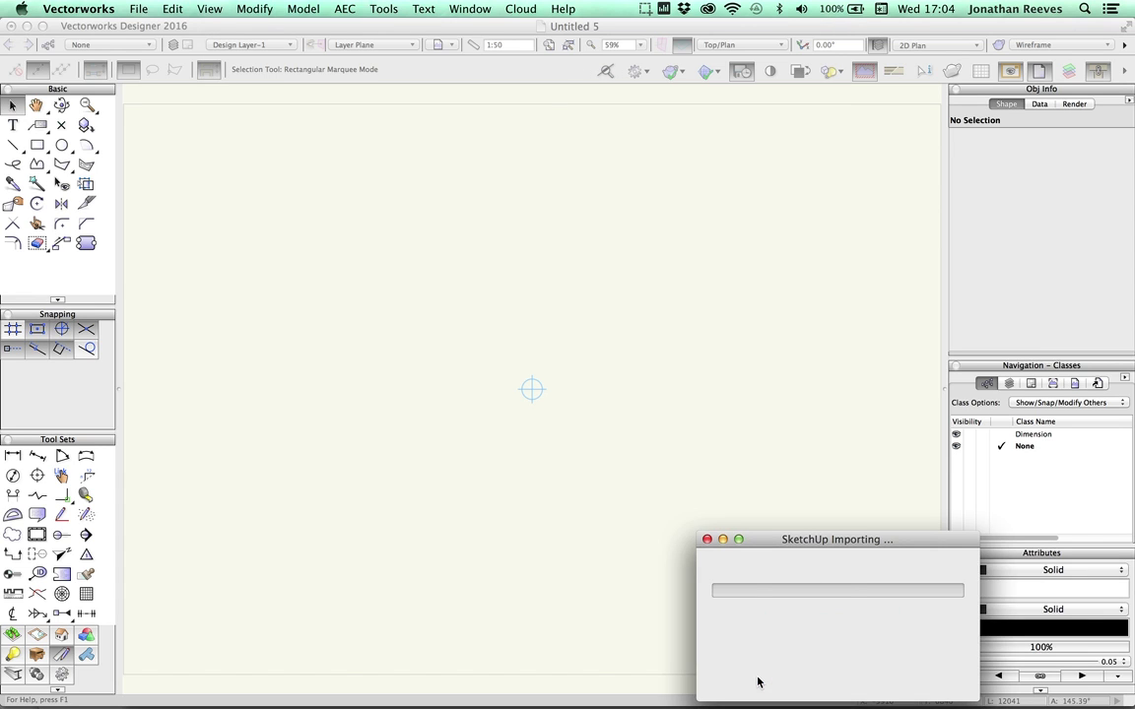
drag(769, 543, 459, 307)
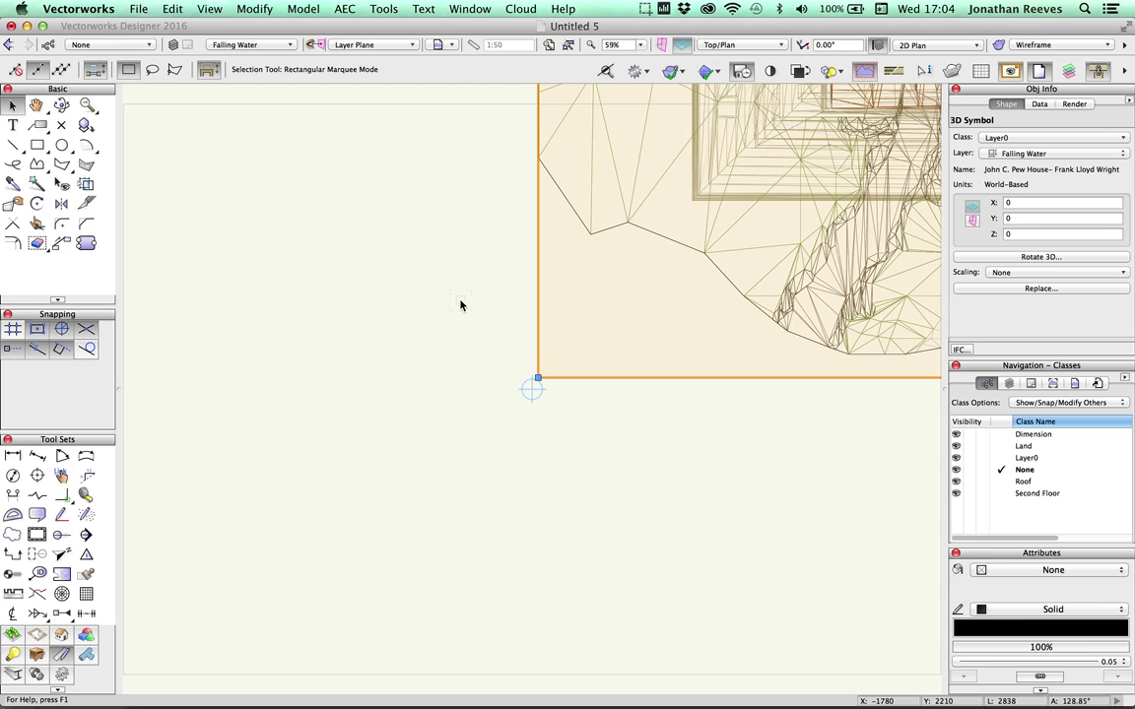
click(569, 46)
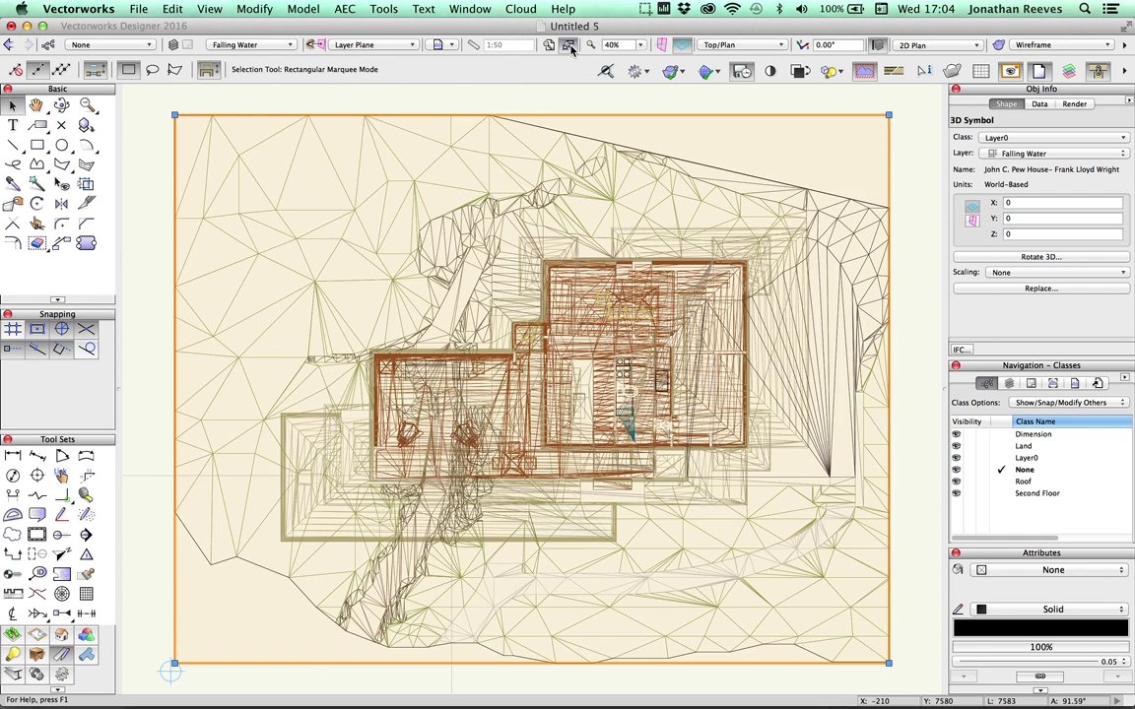
click(598, 101)
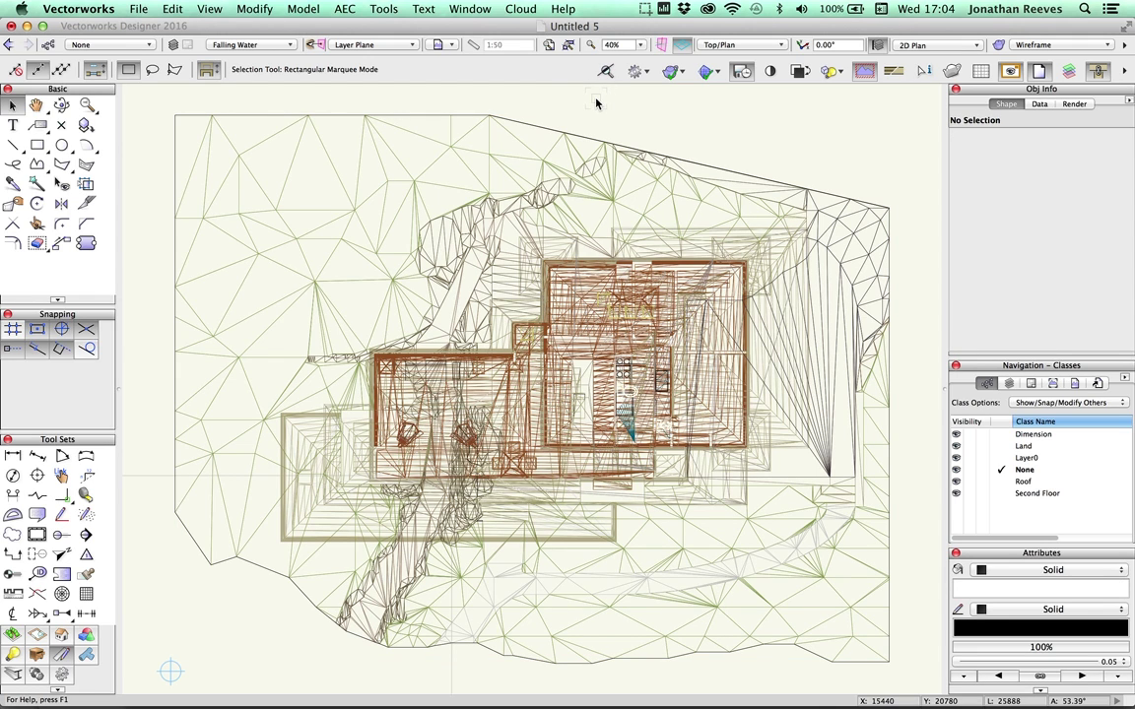
click(734, 45)
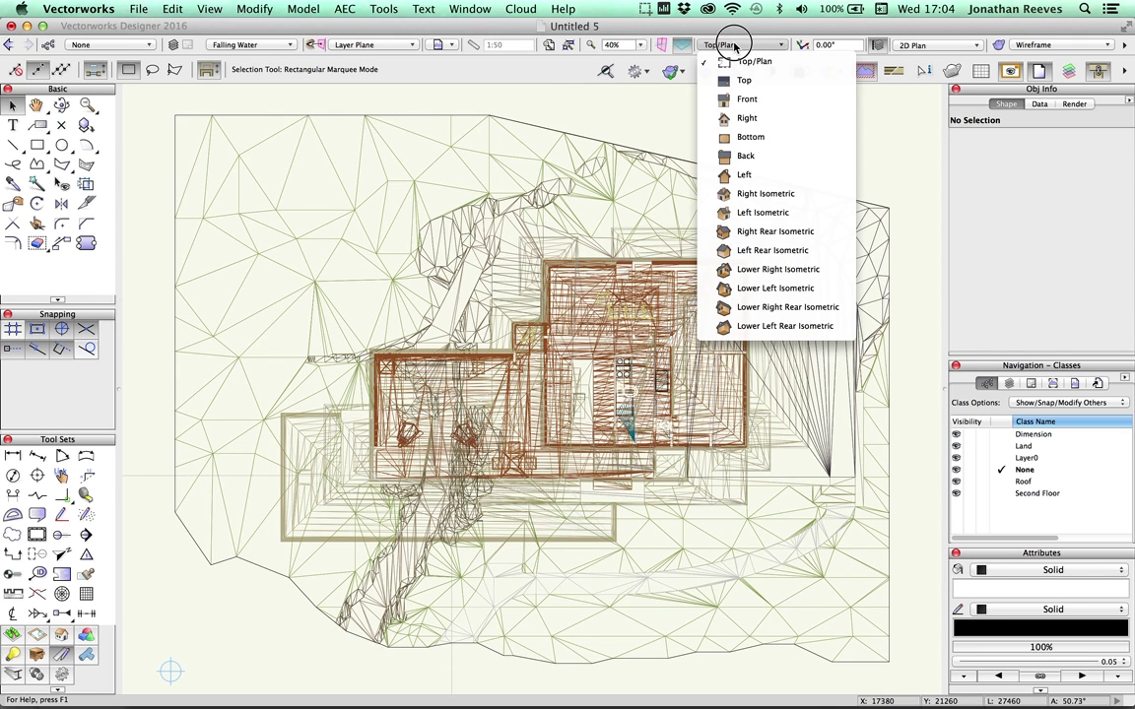
Switch through the Right Isometric, Top/Plan and Right standard views.
click(747, 197)
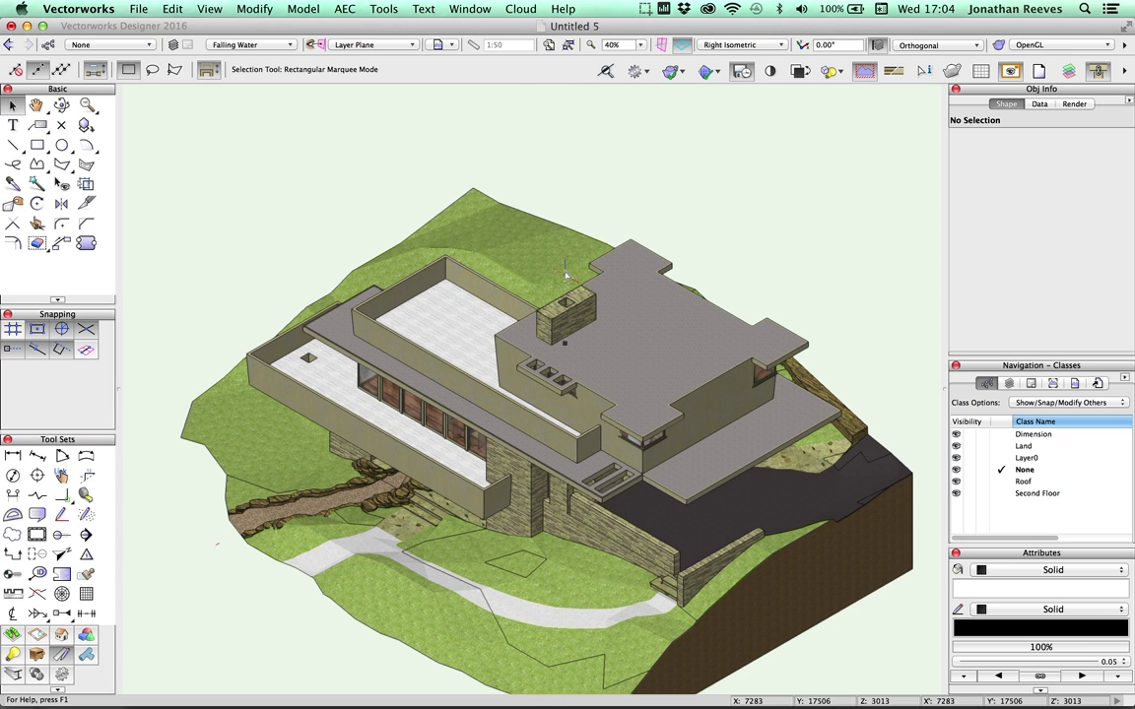
click(734, 44)
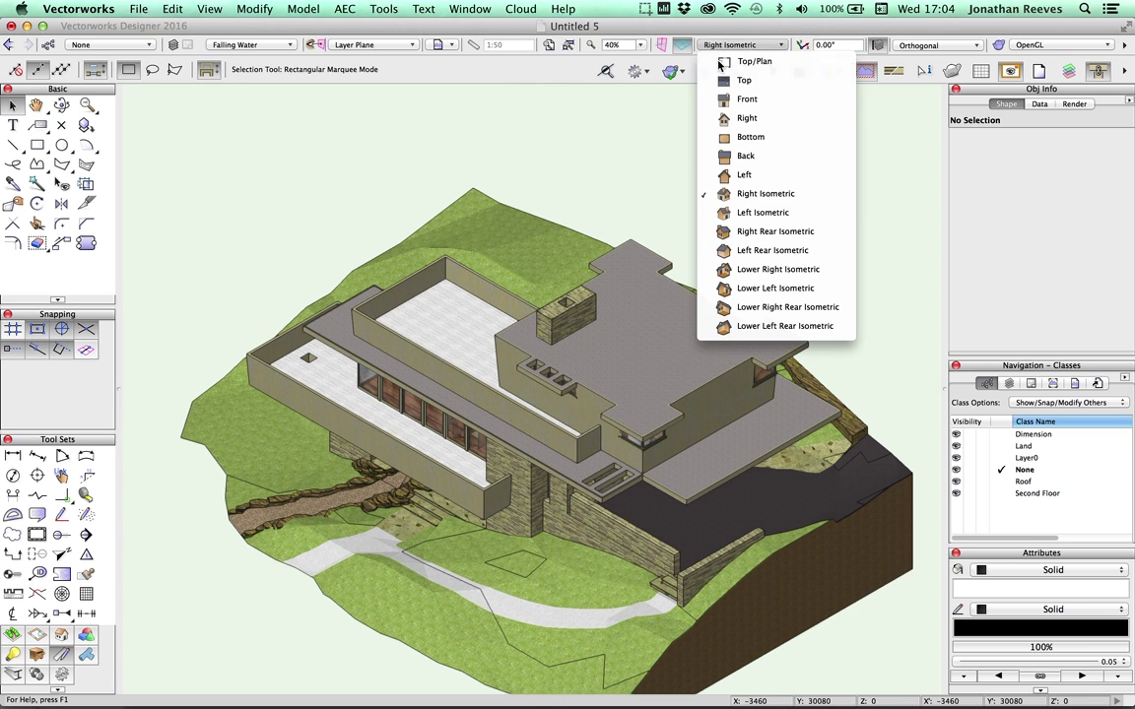
click(724, 46)
click(727, 44)
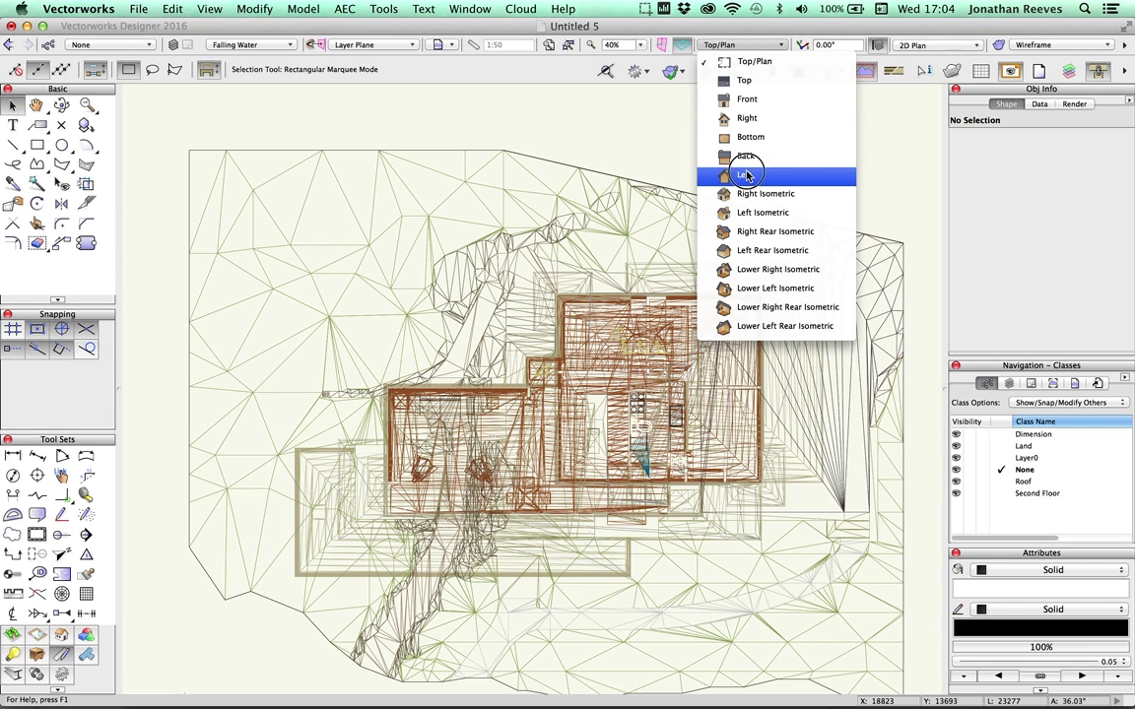
click(750, 118)
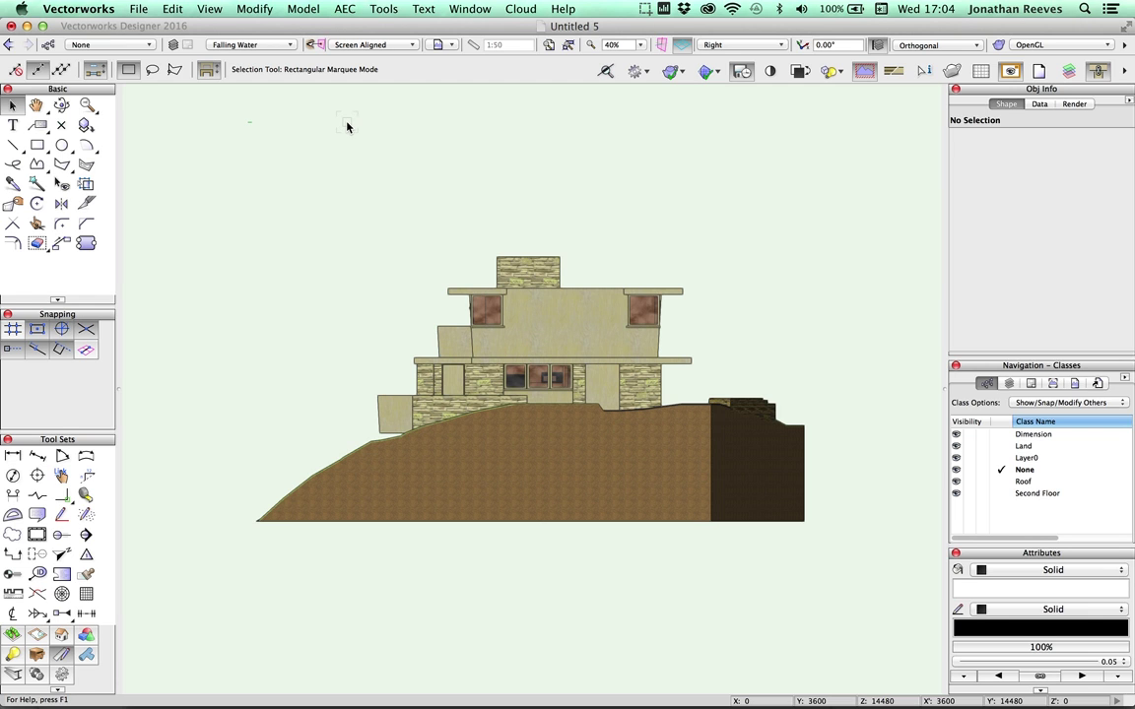
Orbit the model with Flyover to look down on the house, then return to Selection.
click(61, 105)
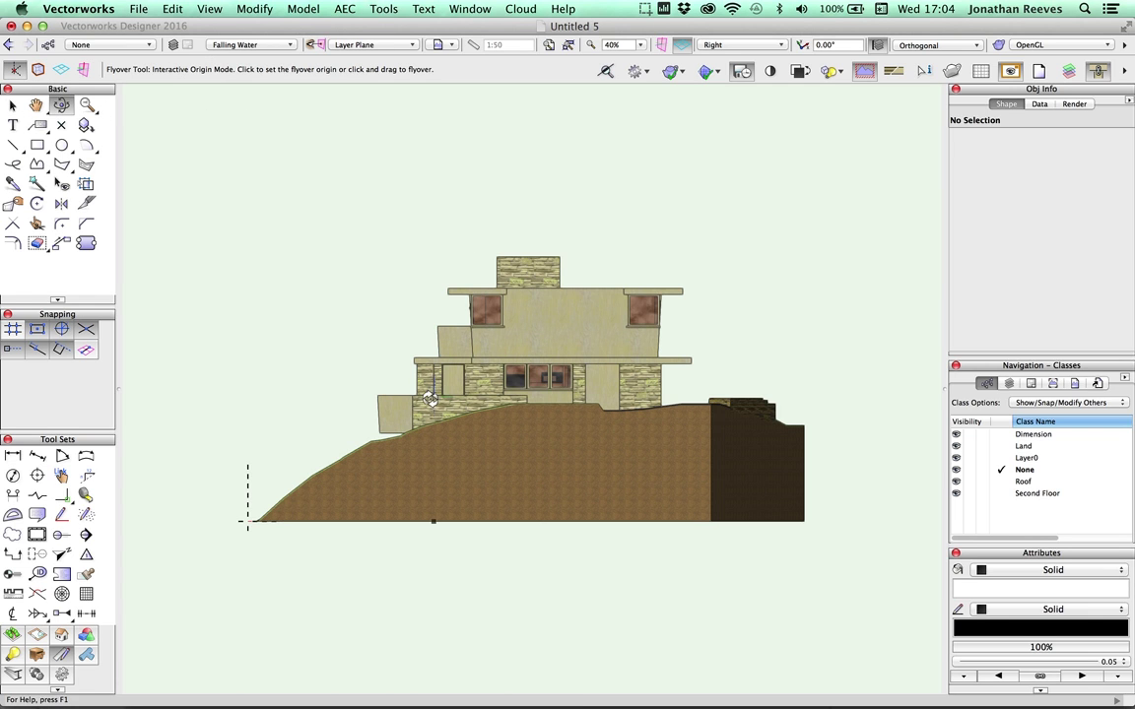
drag(430, 398, 501, 394)
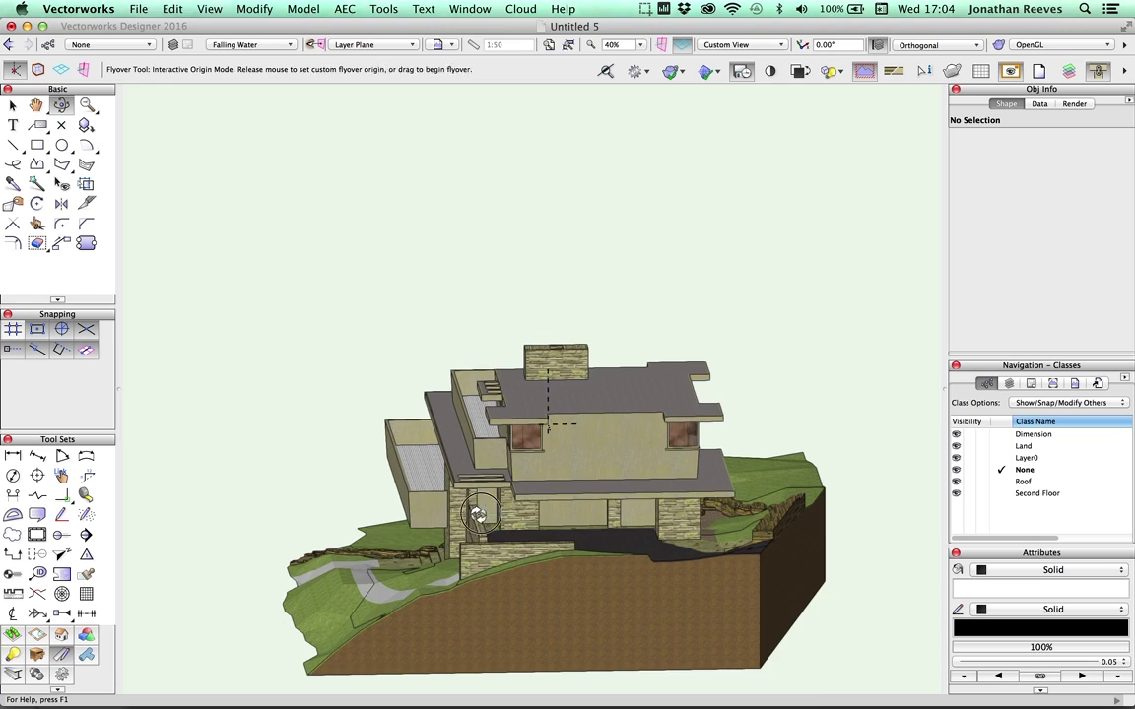
drag(476, 513, 440, 382)
key(h)
key(shift+c)
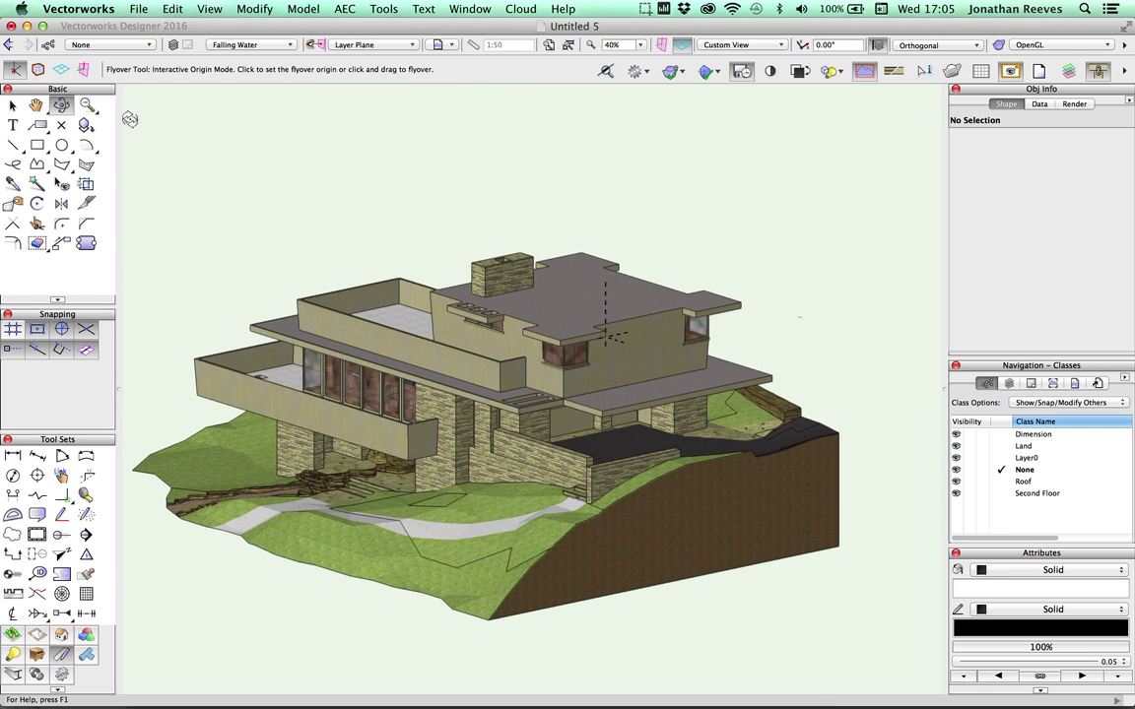
click(14, 106)
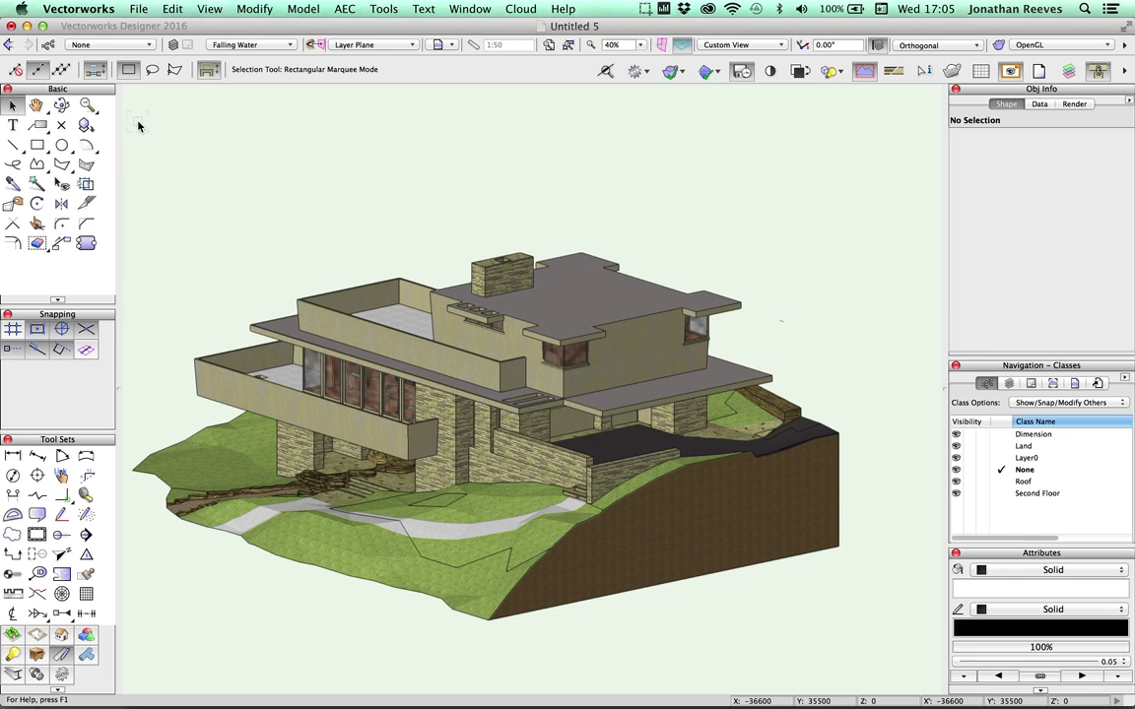
In OpenGL Options, keep edge lines on and set shadow quality to High.
click(1038, 45)
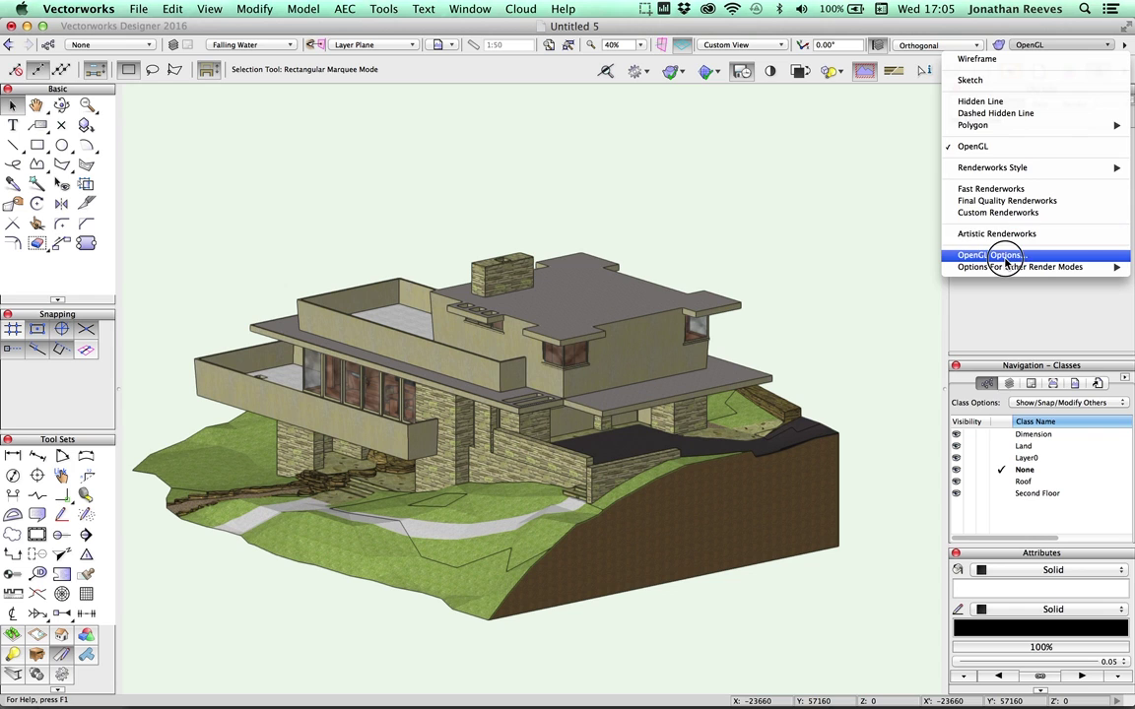
click(1005, 255)
drag(581, 116, 906, 125)
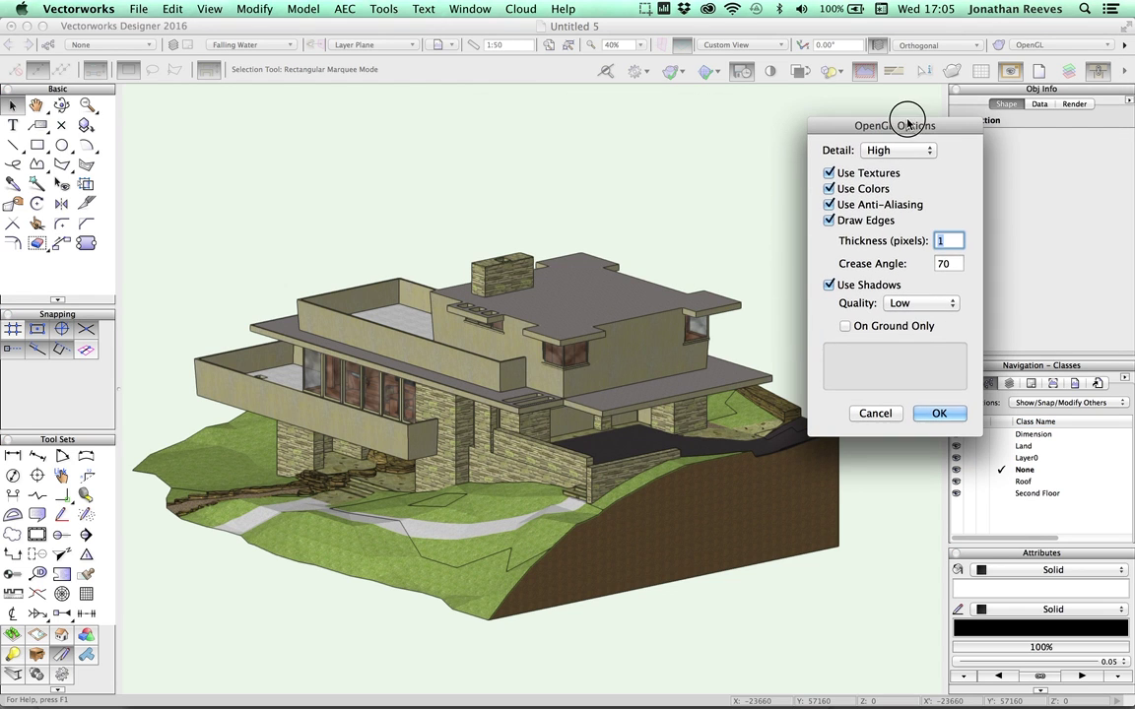
click(829, 221)
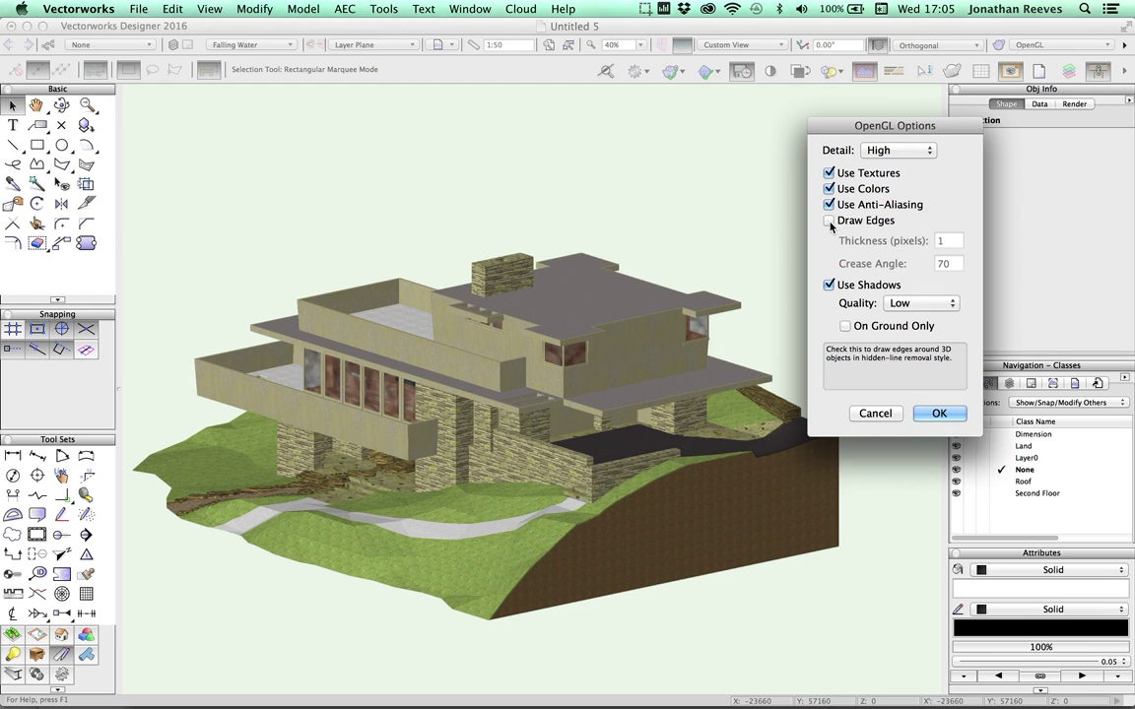
click(830, 221)
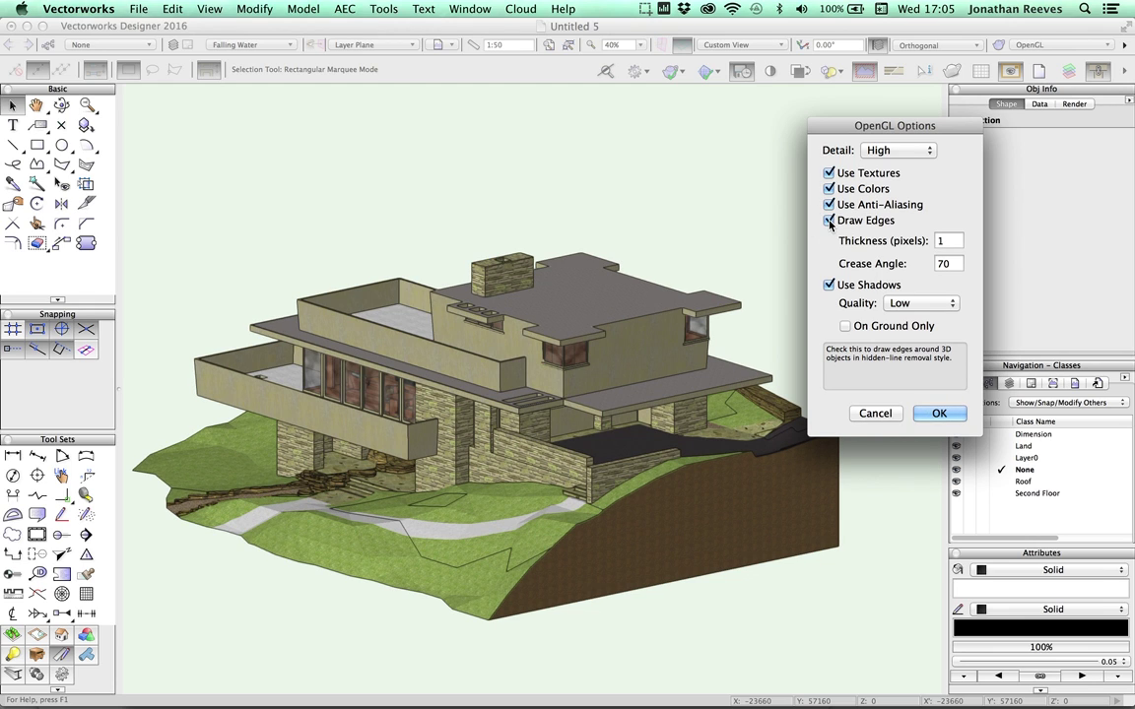
click(904, 303)
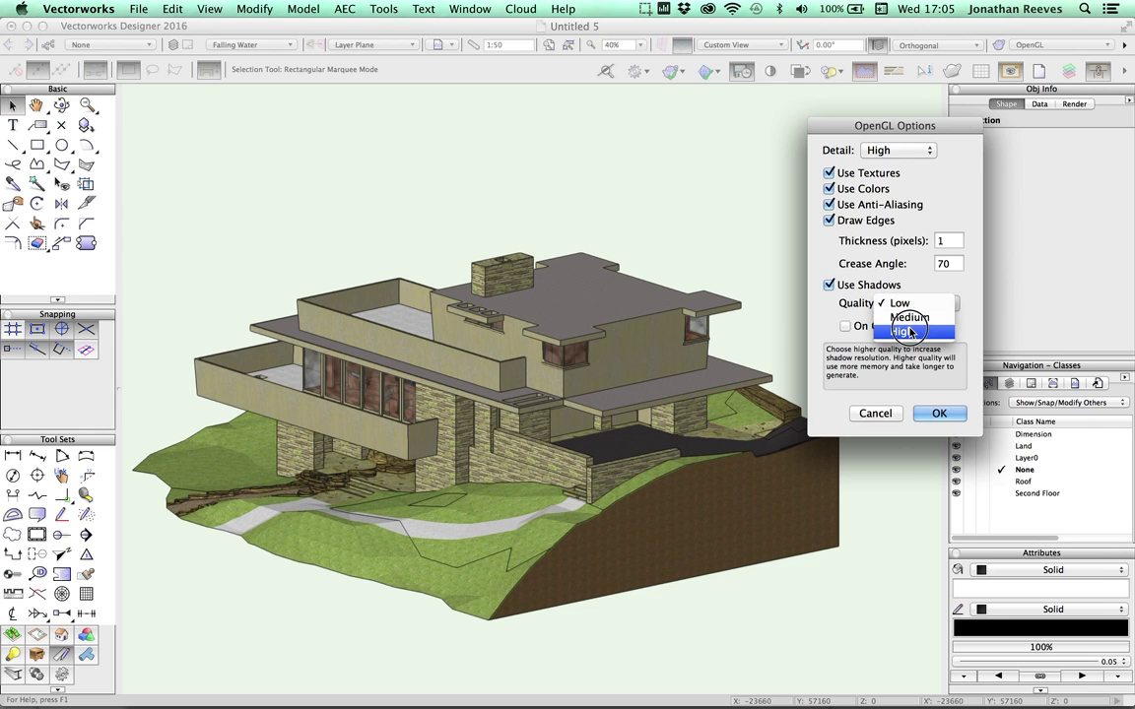
click(904, 331)
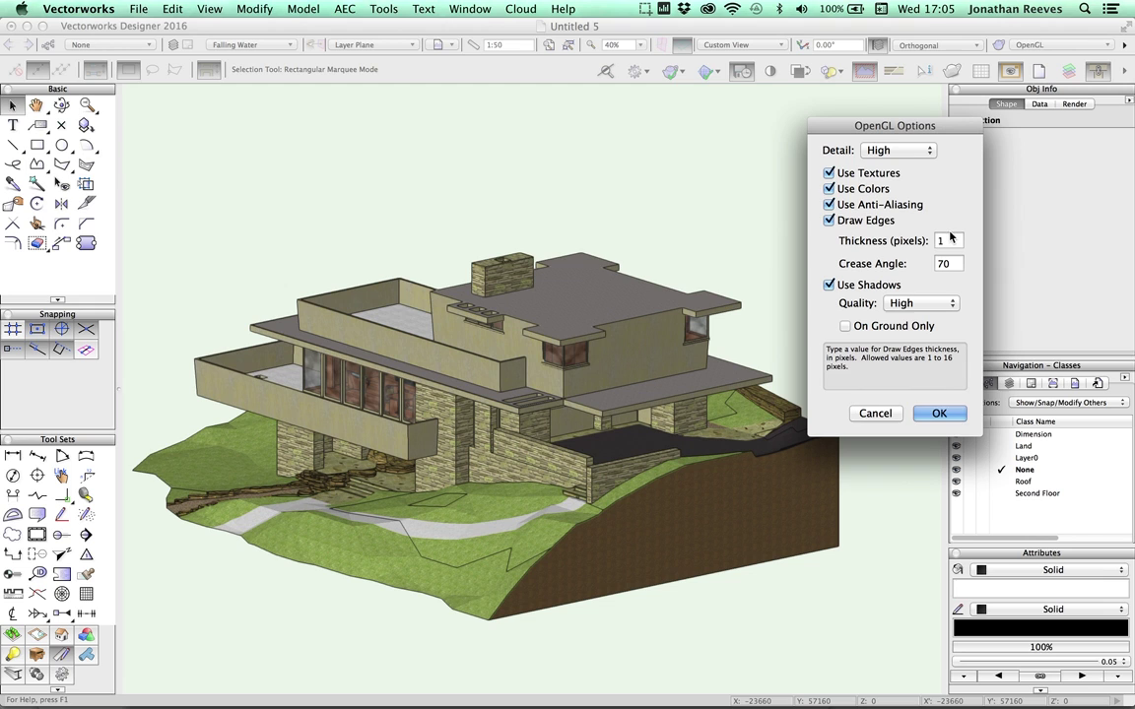
Edit the edge thickness value, confirm the options, and orbit to a front-on view.
key(Tab)
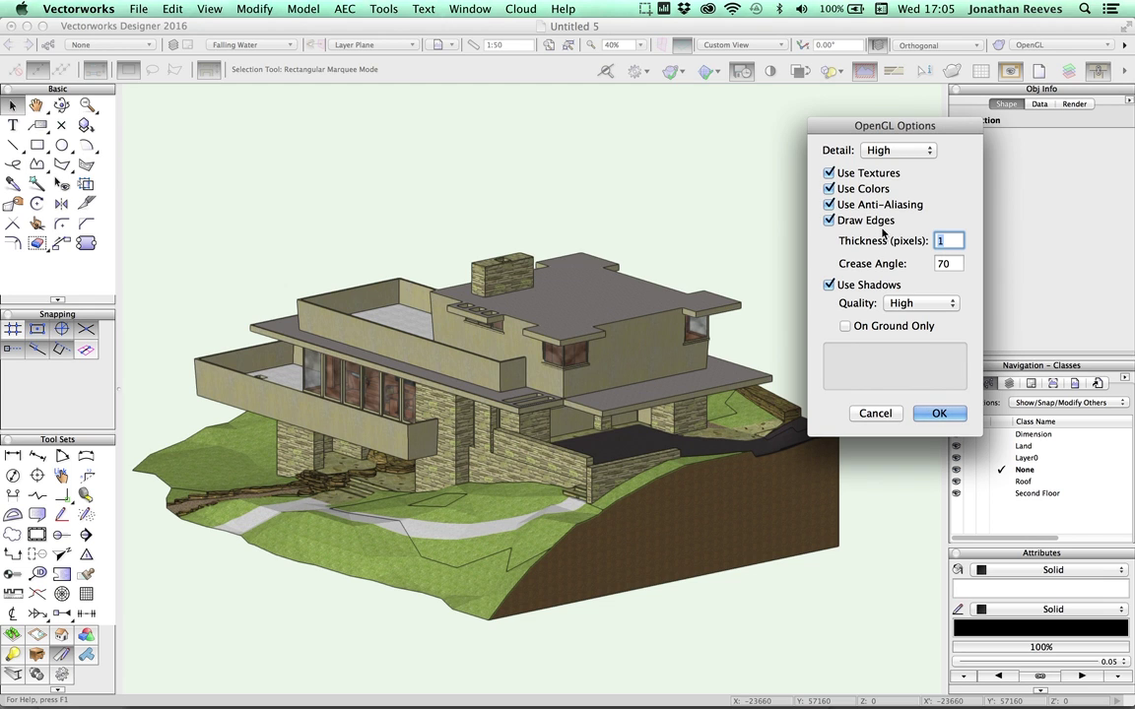
text(5)
double_click(941, 241)
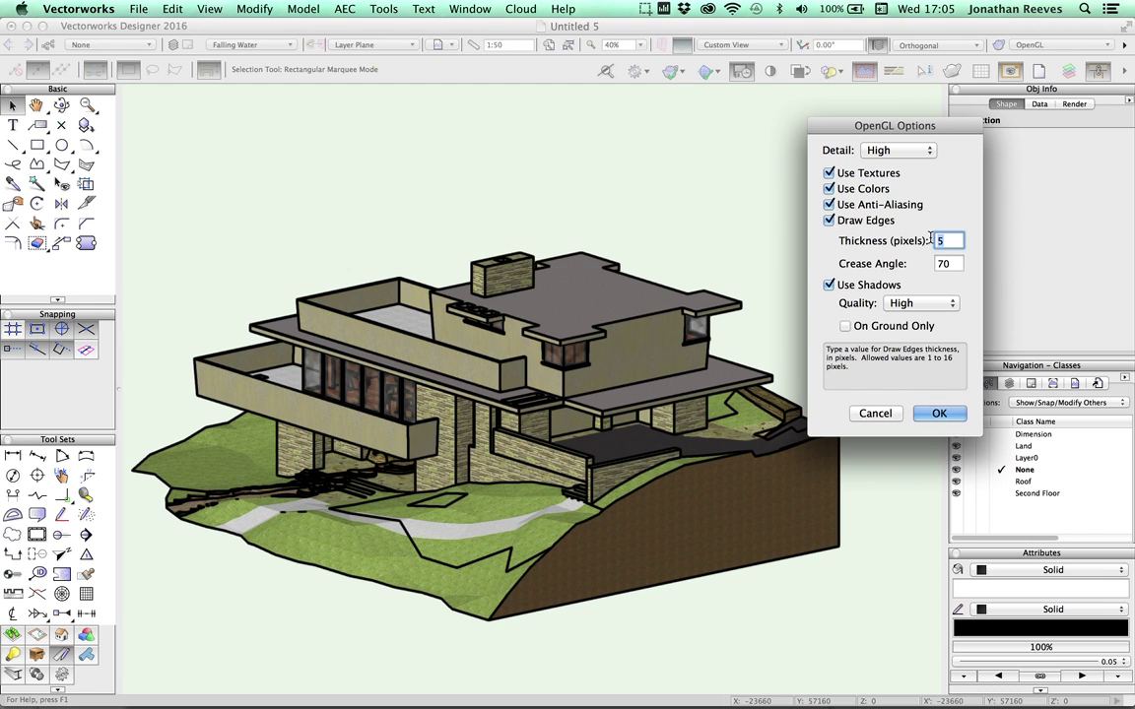
text(2)
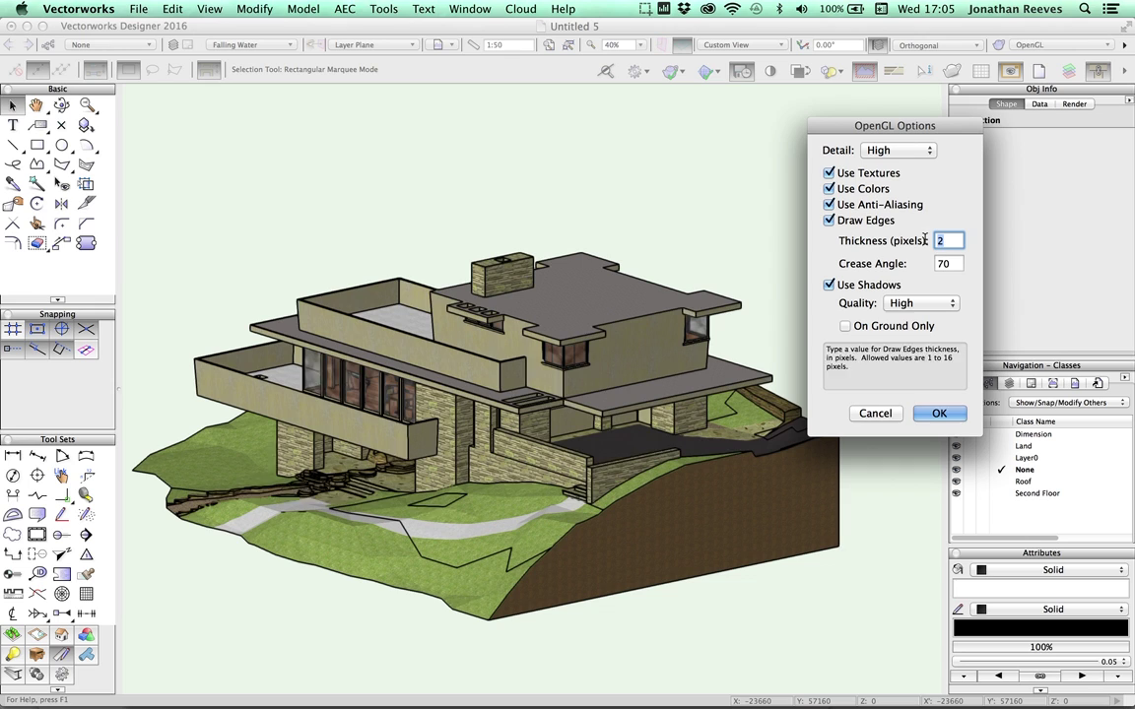
text(6)
click(938, 416)
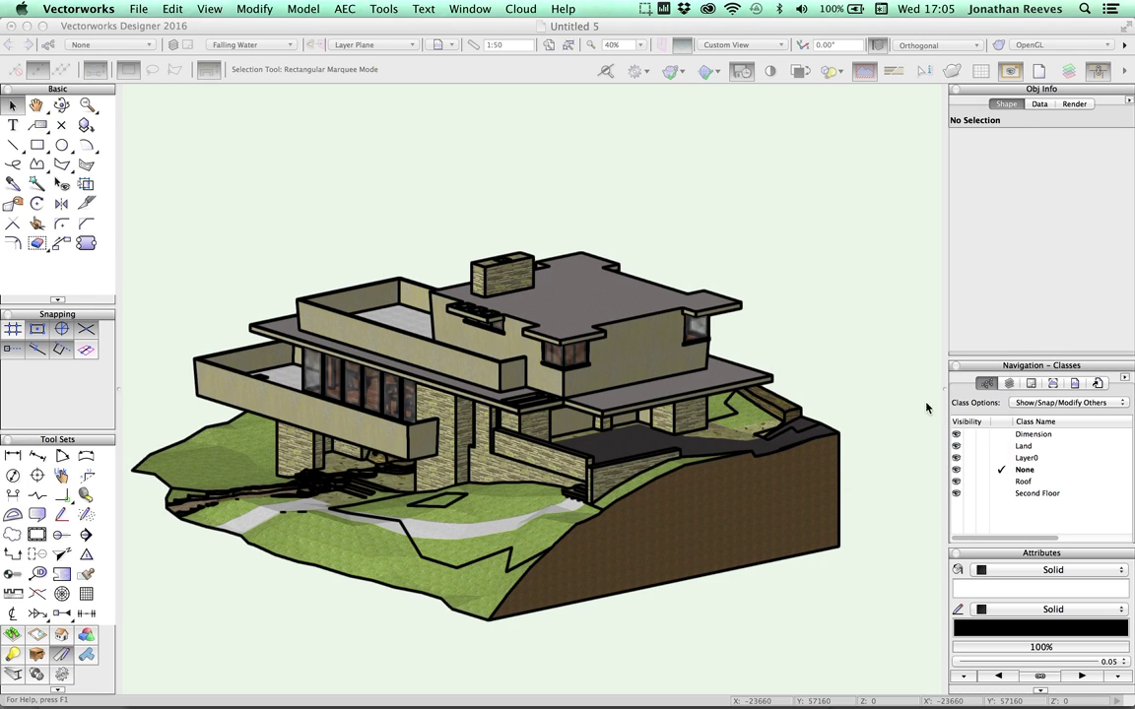
key(shift+c)
drag(480, 415, 502, 424)
Reopen OpenGL Options and set the edge thickness to 1 pixel.
click(1015, 49)
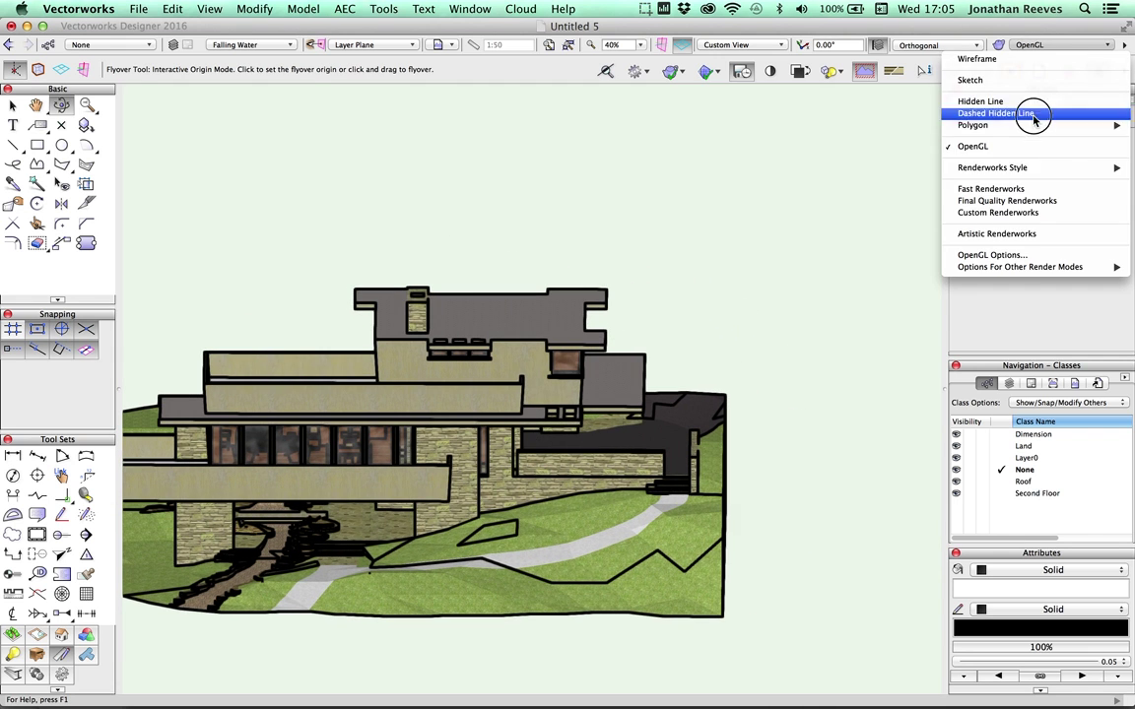
click(1003, 255)
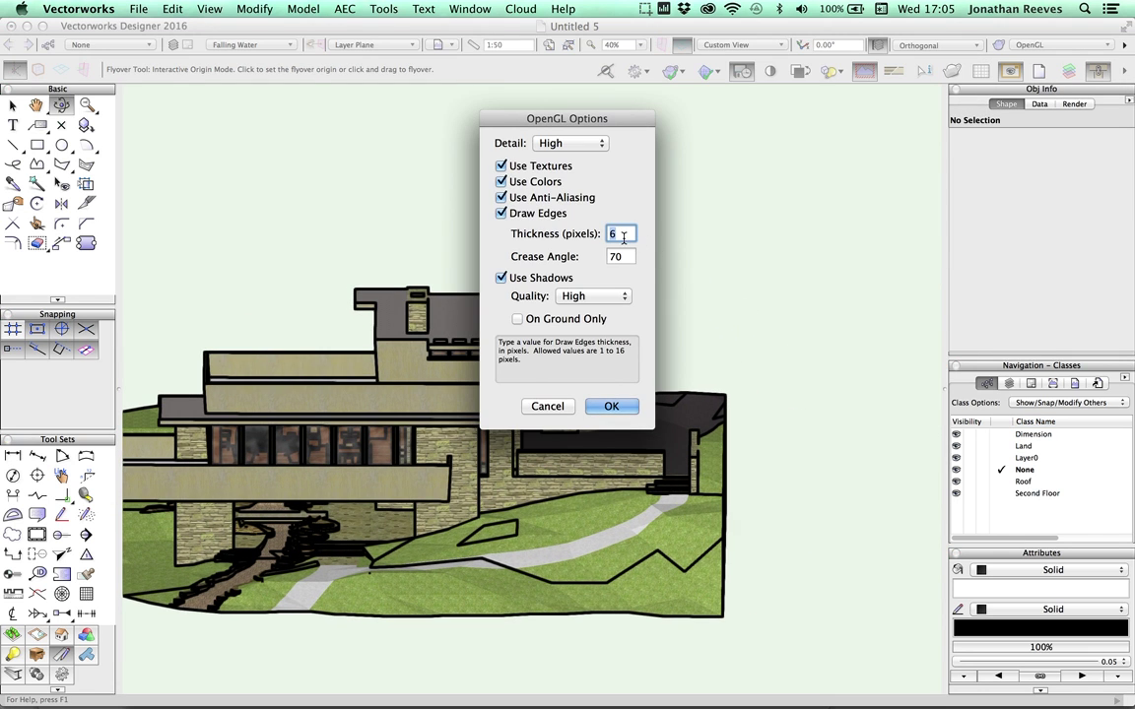
text(1)
click(609, 407)
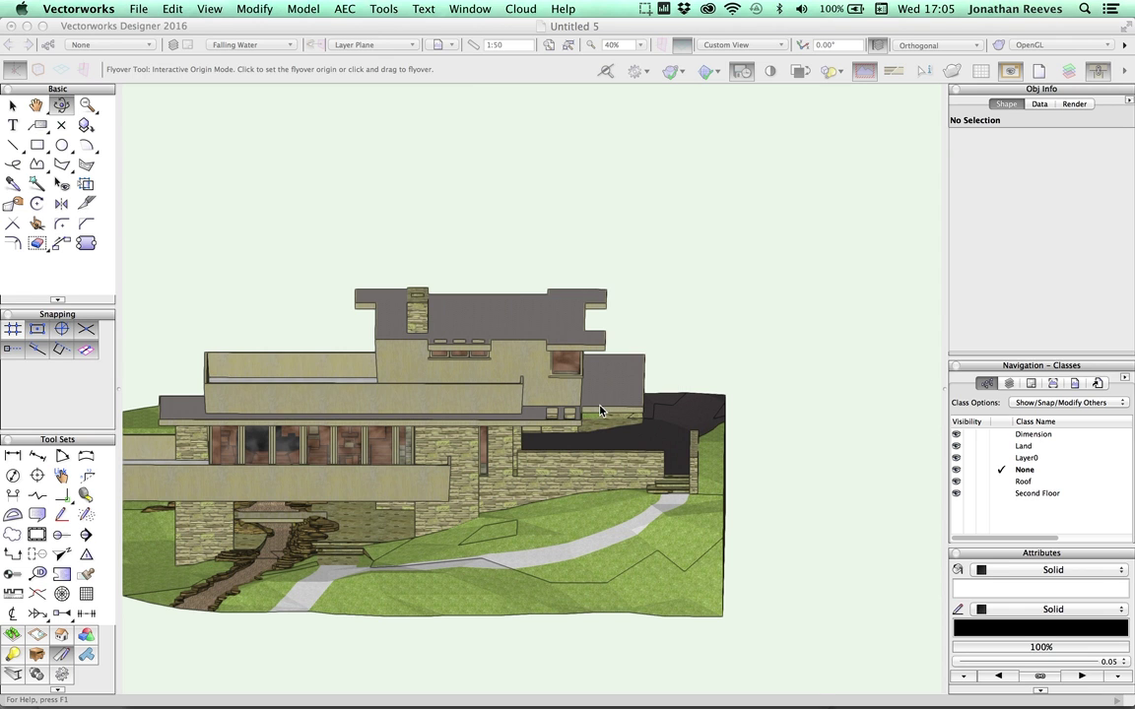
Pick the Heliodon tool, switch to Top view, and set its insertion point at lower left.
drag(417, 266, 393, 277)
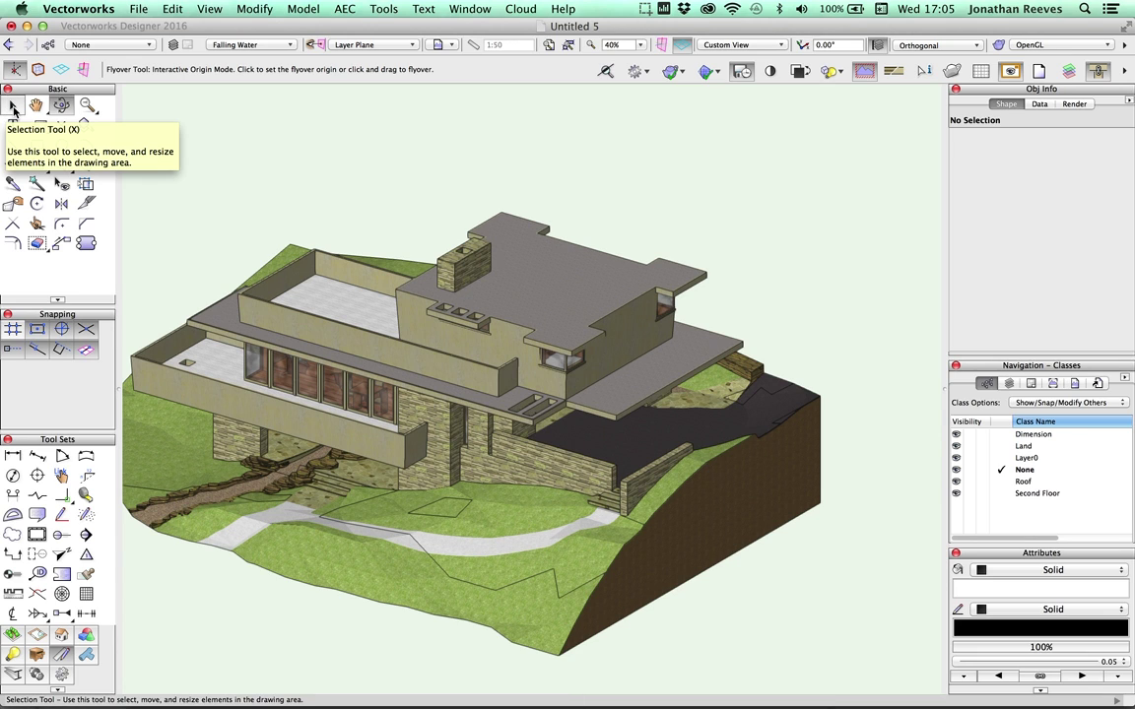
click(12, 655)
key(grave)
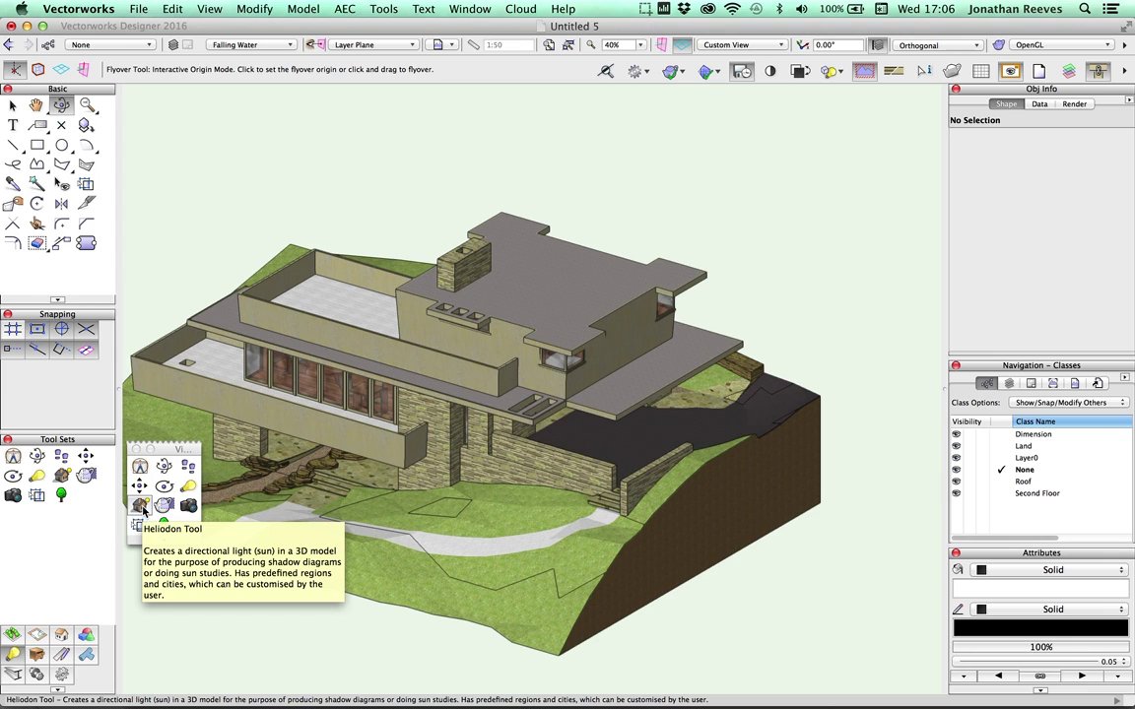
click(141, 507)
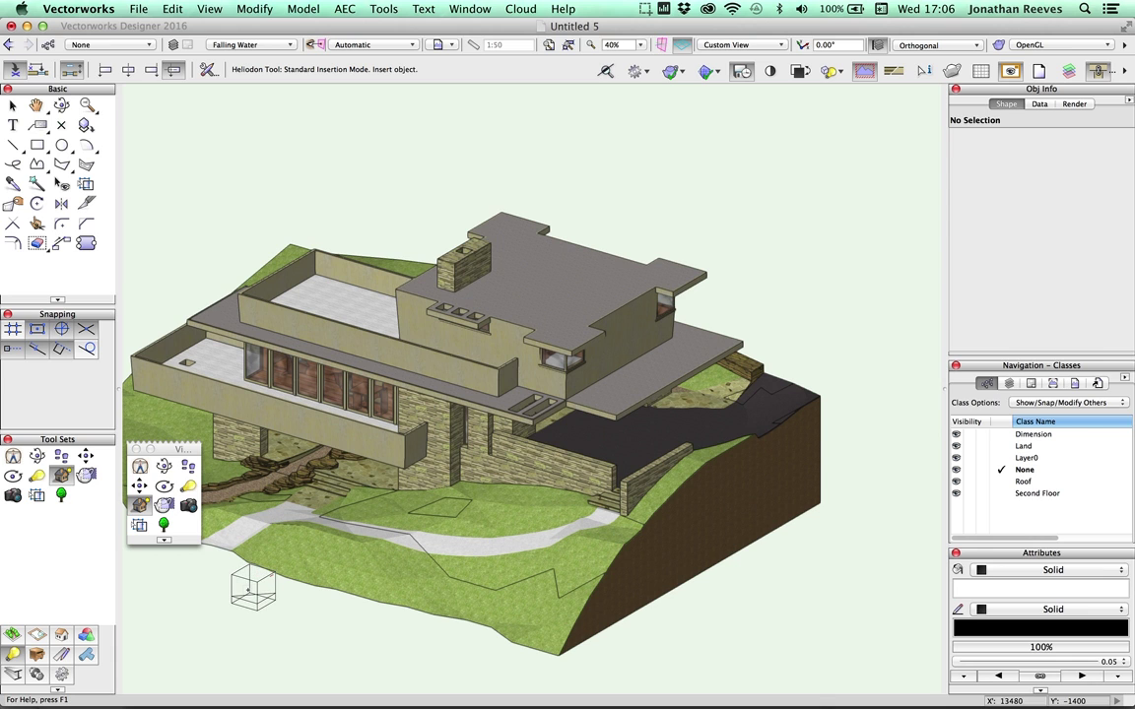
click(729, 45)
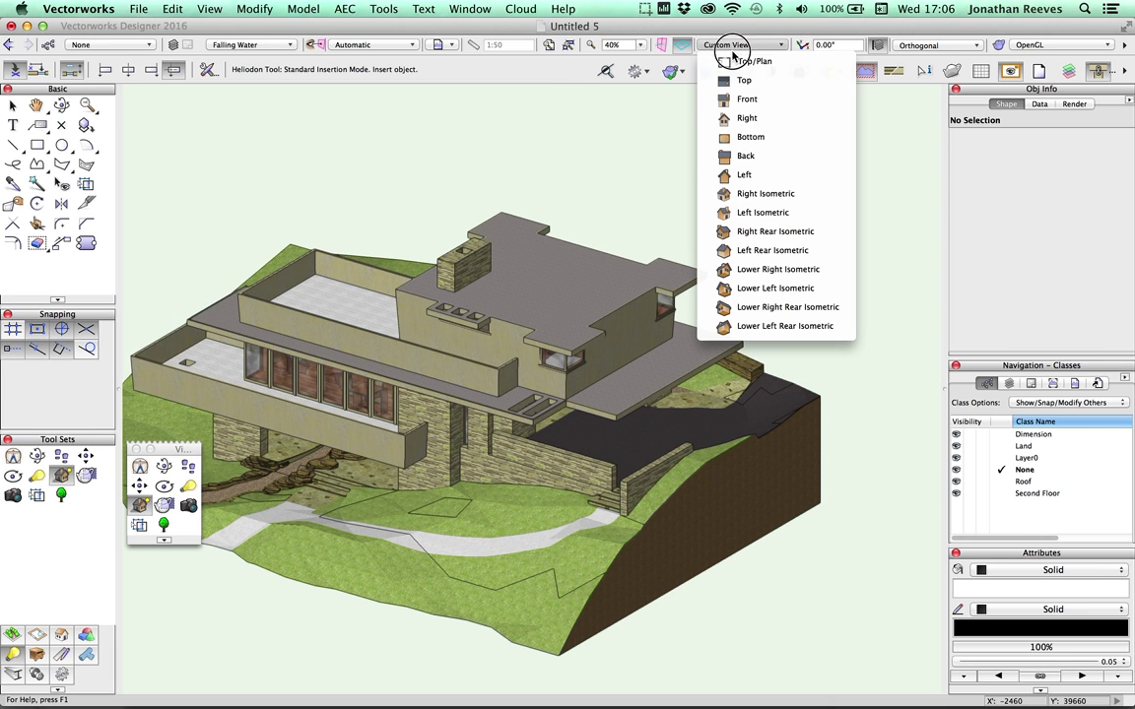
click(744, 80)
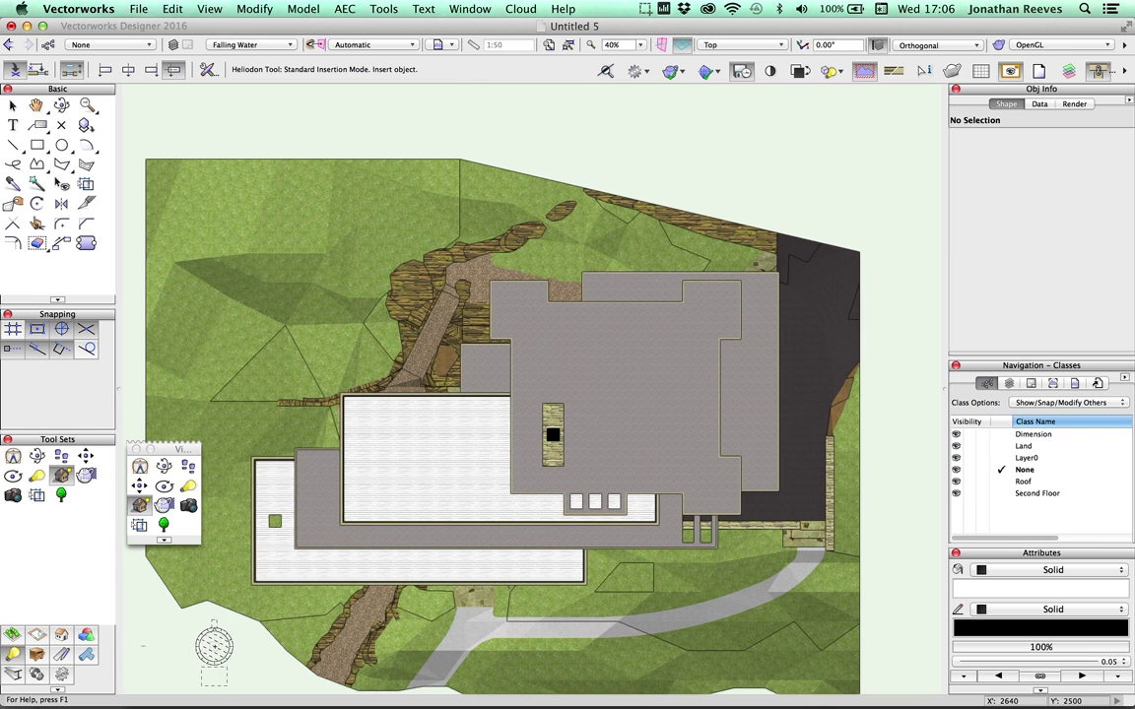
click(214, 647)
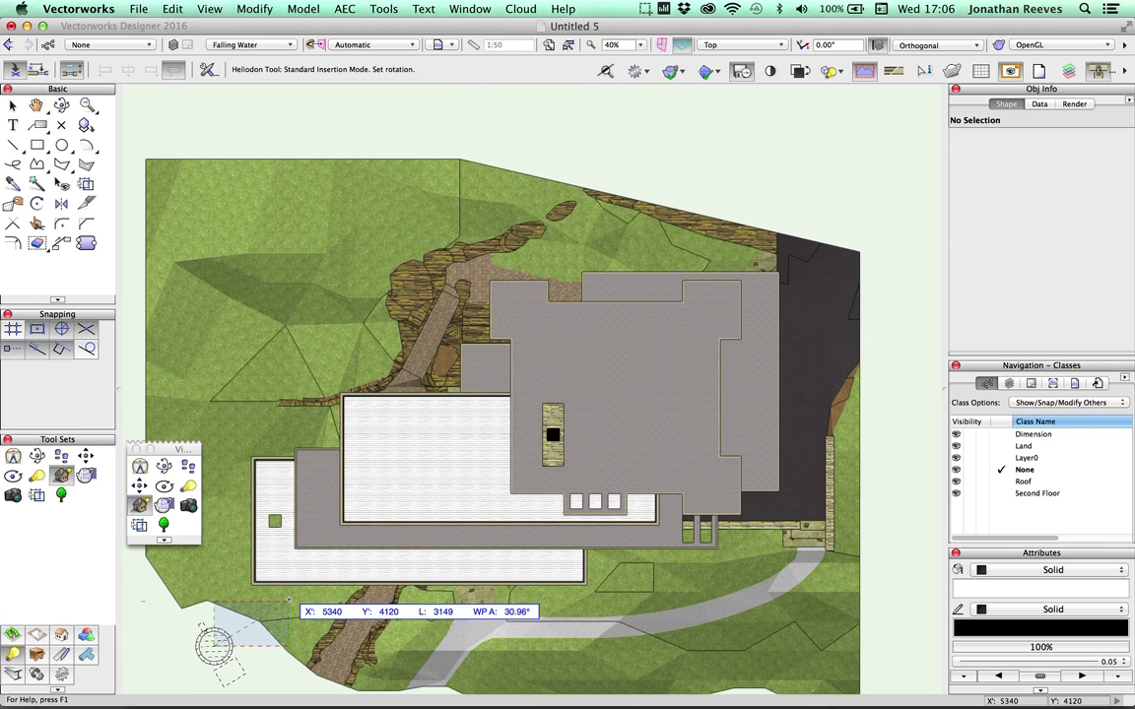
Set the heliodon rotation and confirm its location as Washington, USA.
click(254, 646)
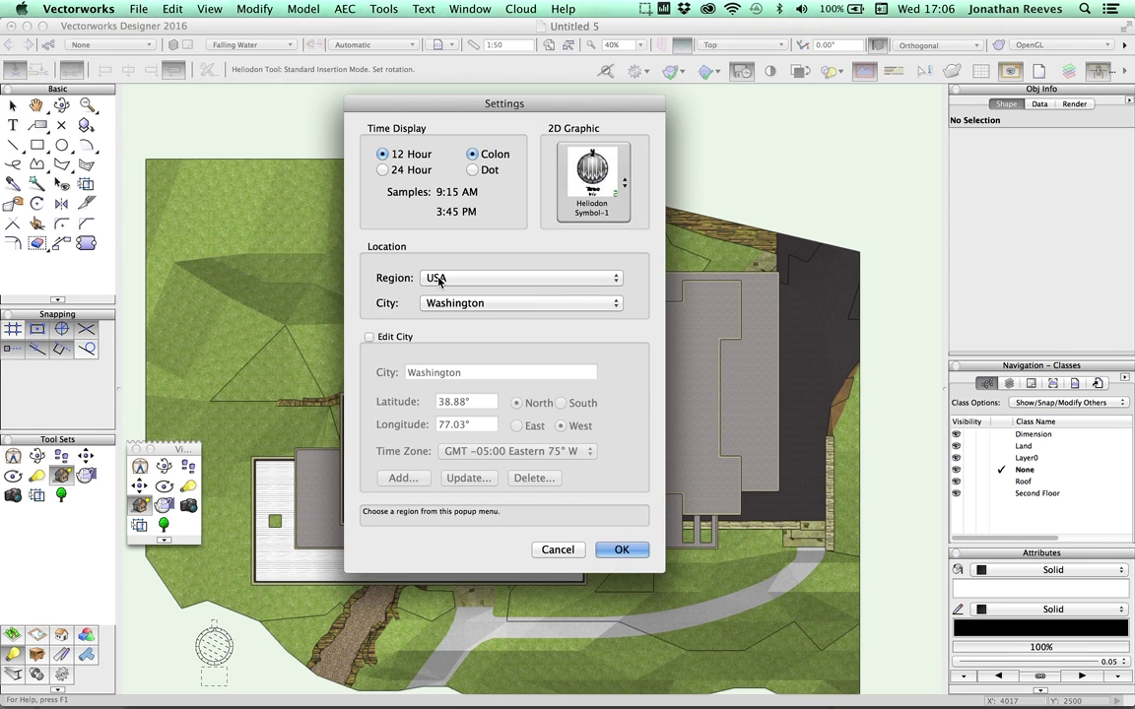
click(451, 305)
click(453, 304)
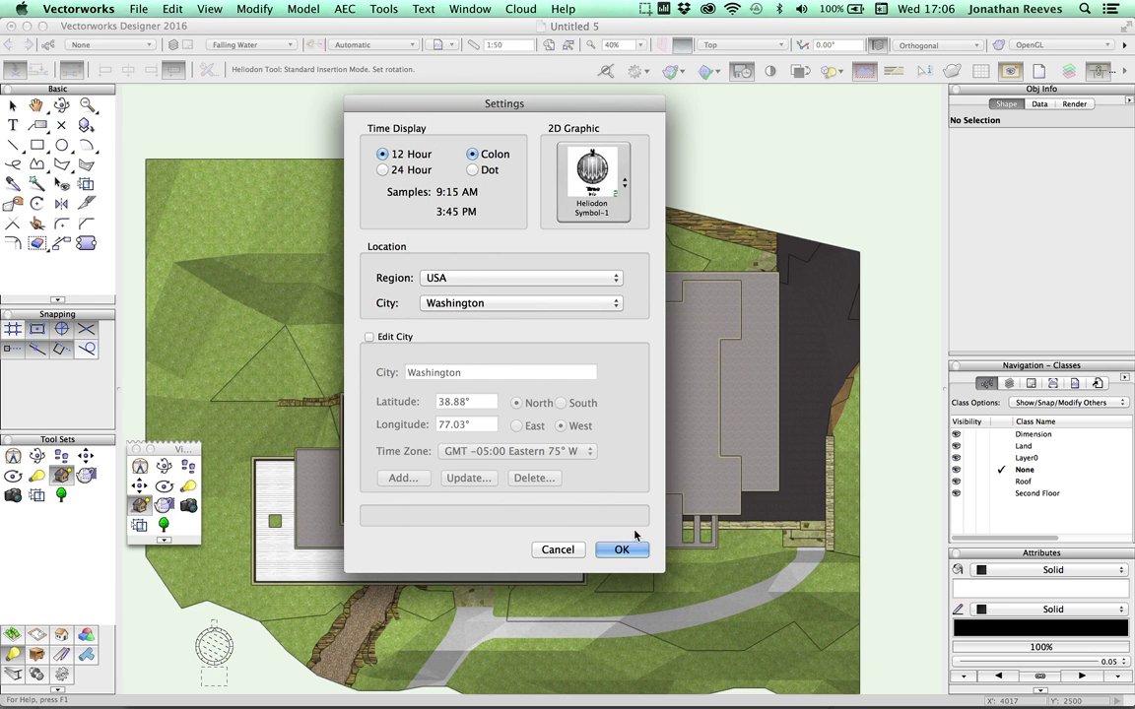
click(499, 304)
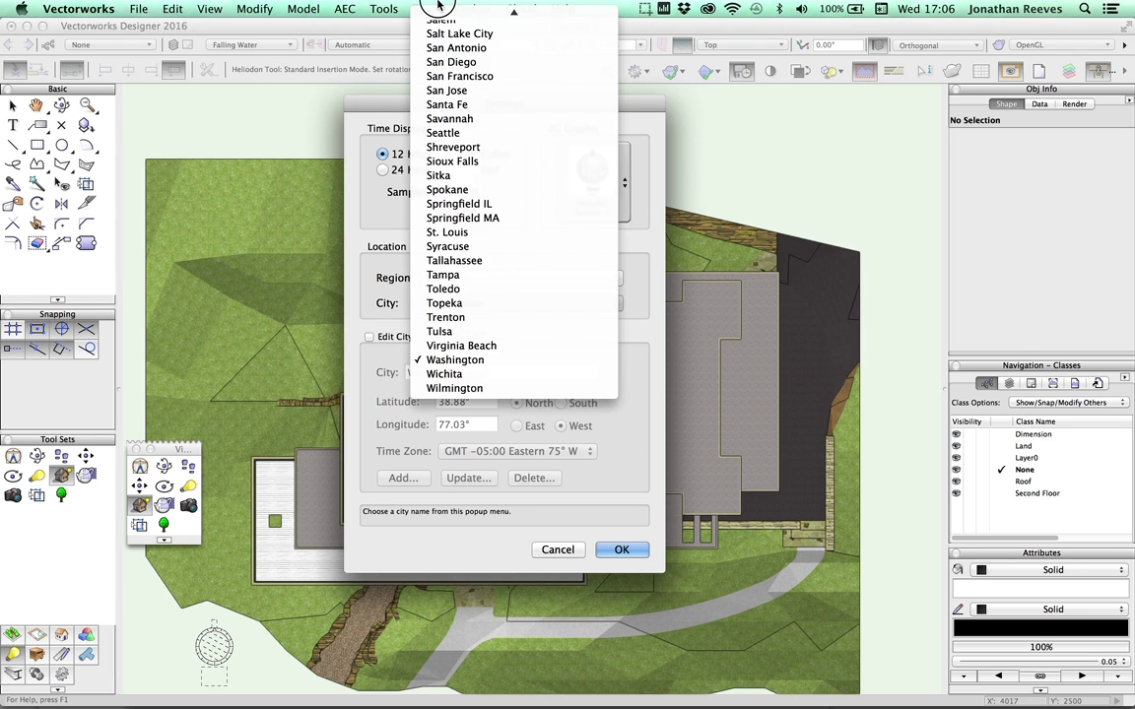
click(212, 14)
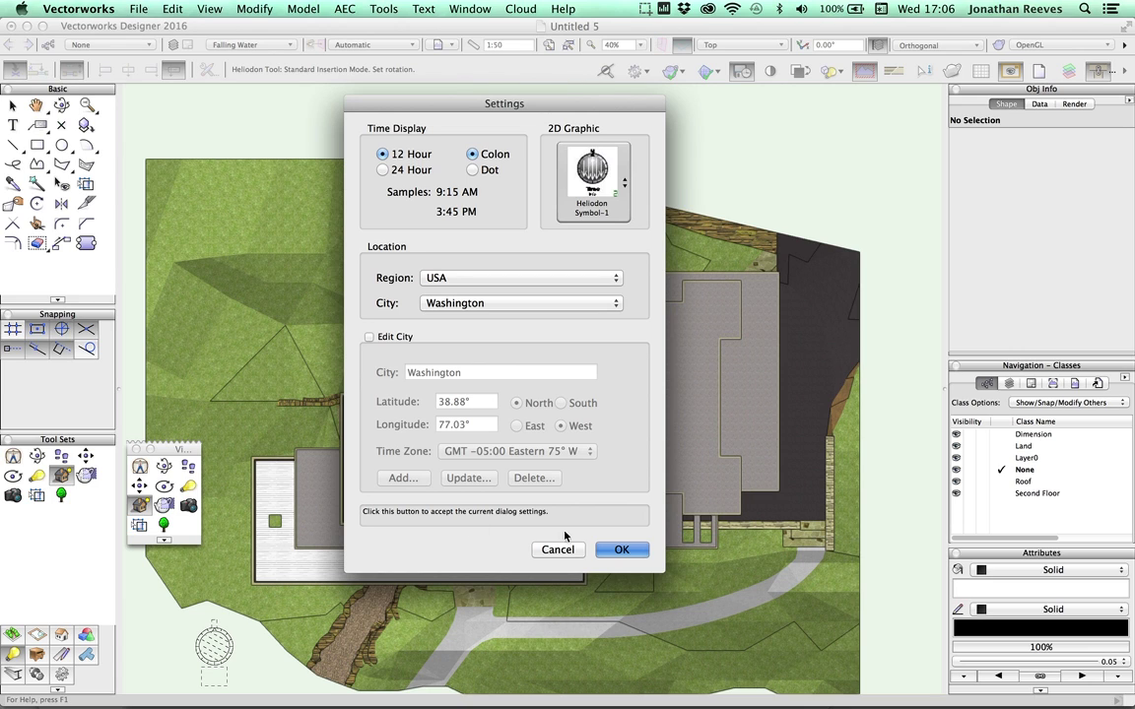
click(622, 549)
Finish placing the heliodon and return to the Selection tool.
click(622, 440)
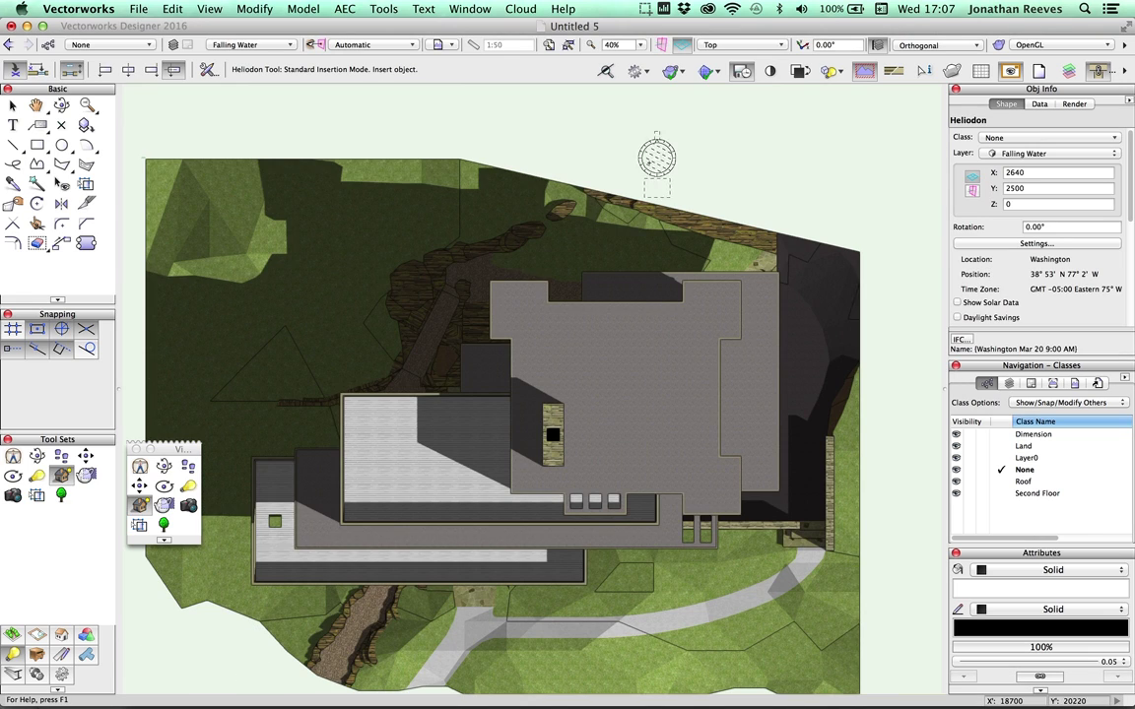
key(x)
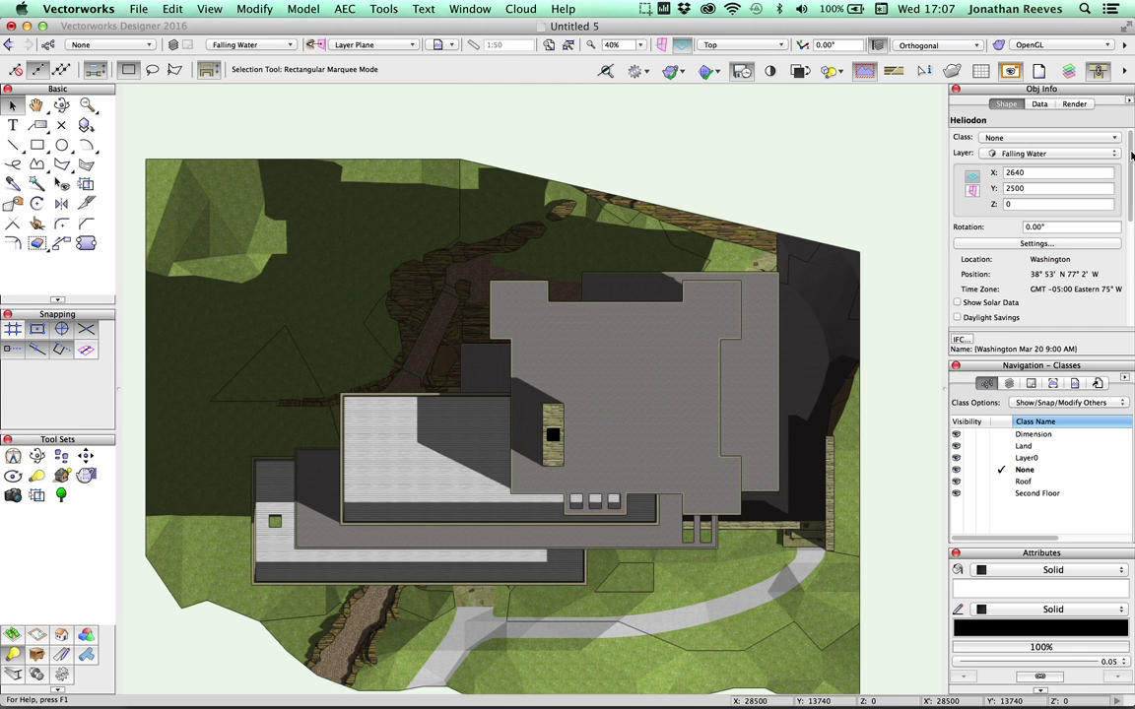
drag(1130, 158, 1105, 277)
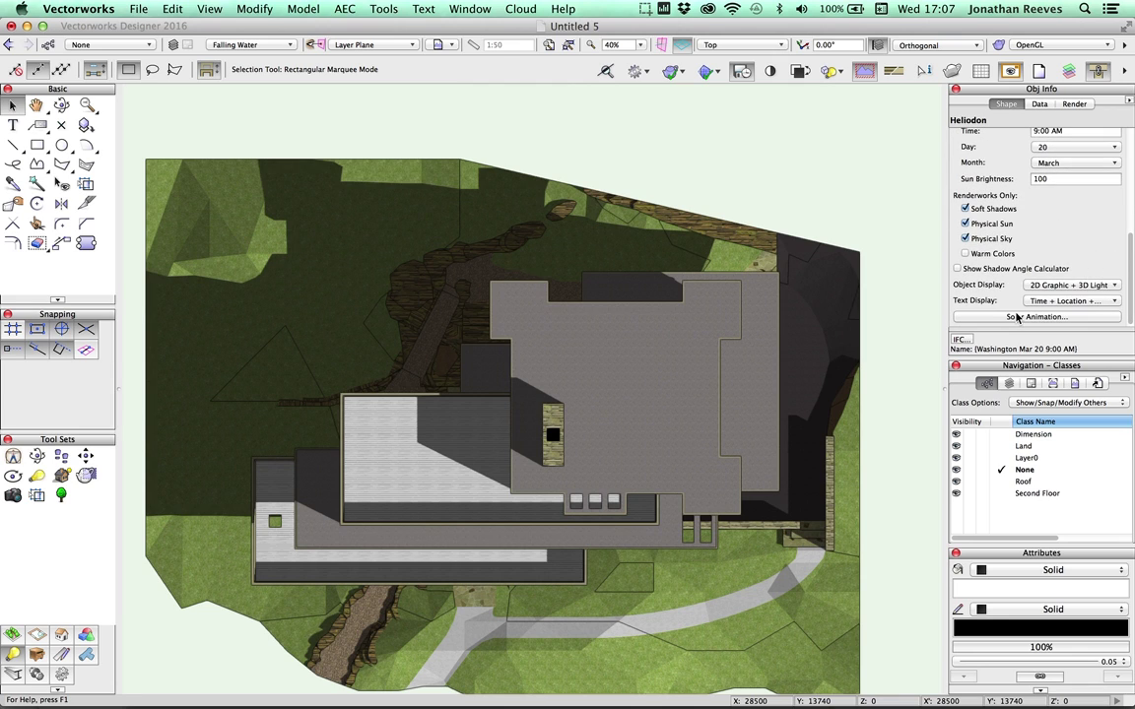
Set the sun to June 25 at 11:00 AM in Object Info and open Solar Animation.
click(1061, 164)
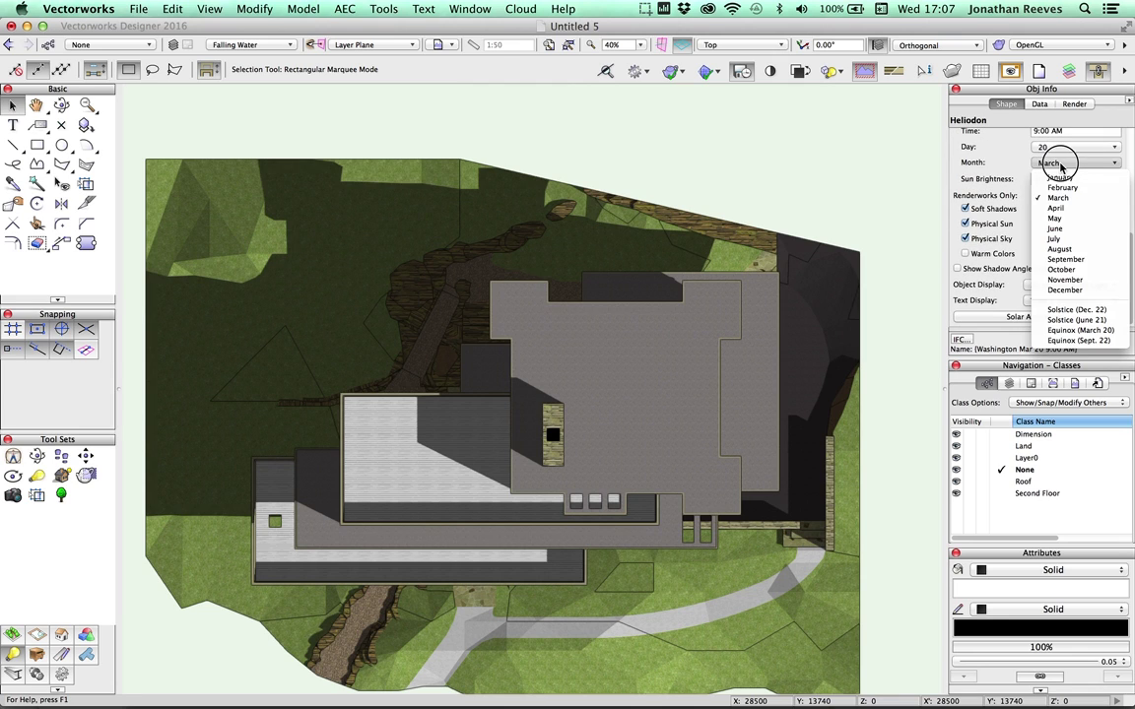
click(1058, 229)
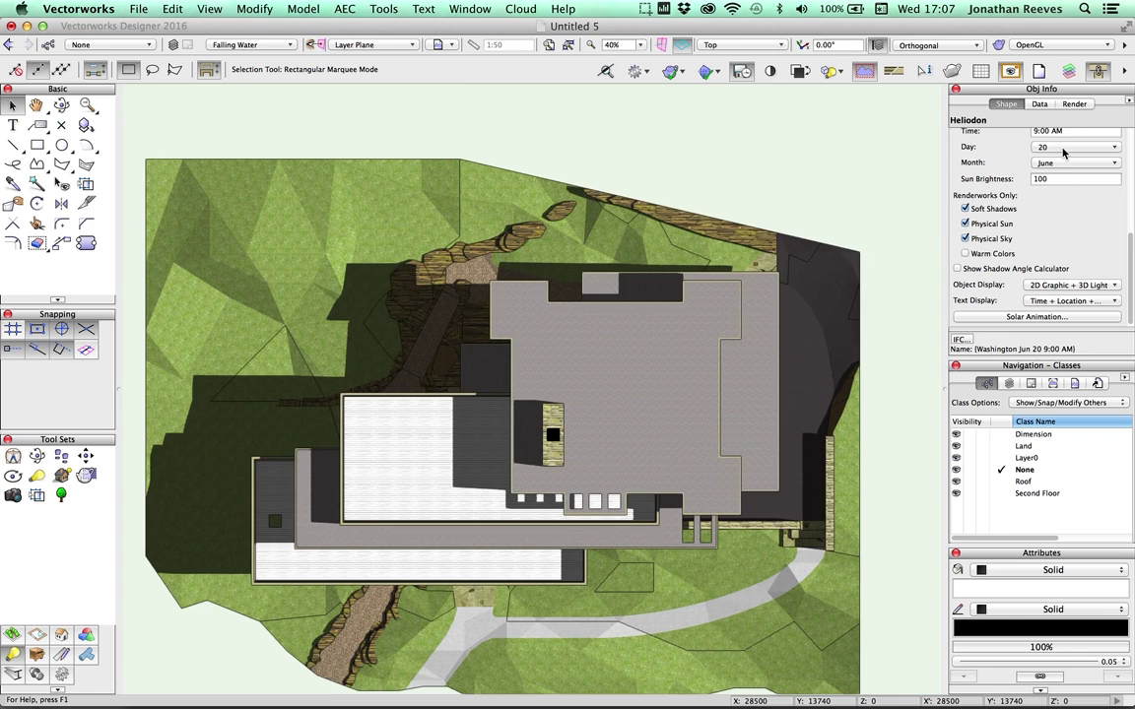
click(1076, 147)
click(1066, 407)
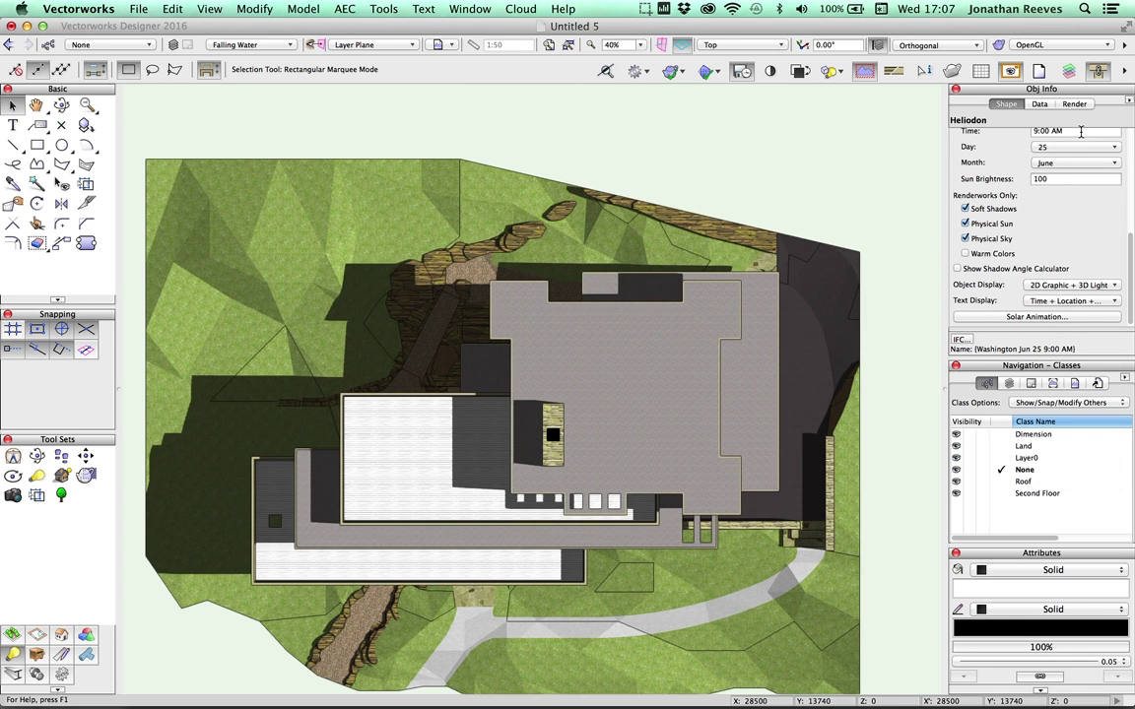
drag(1081, 131, 1010, 131)
key(Return)
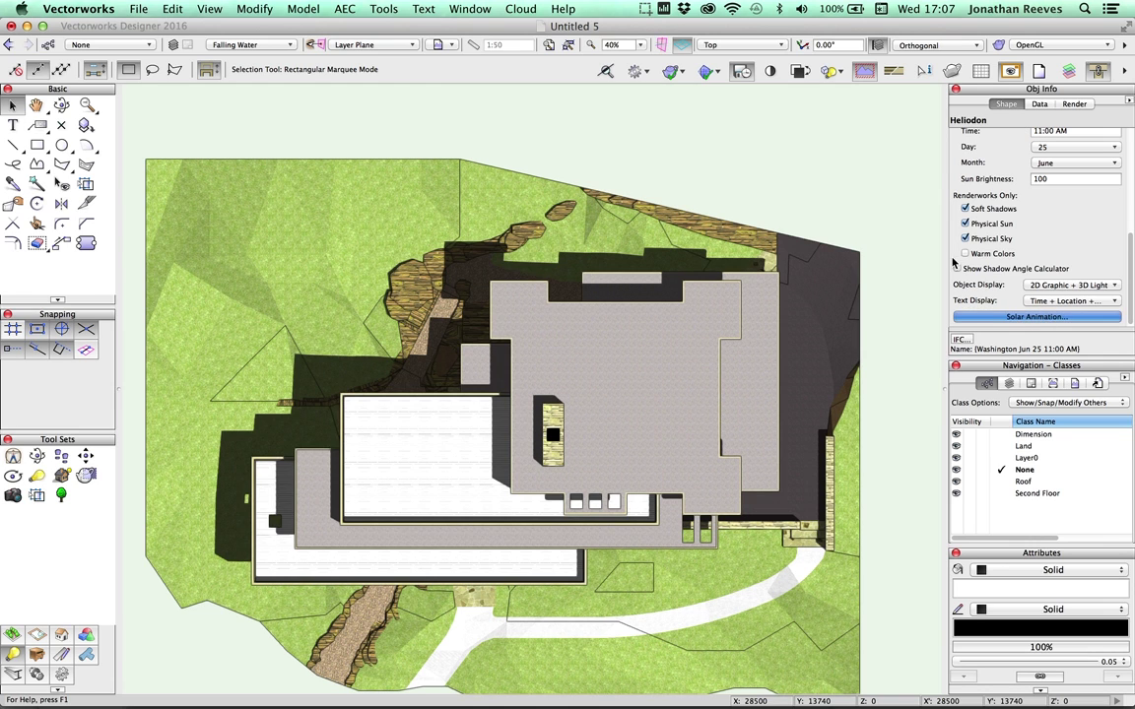
click(1028, 317)
Drag the Solar Animation time and date sliders to April 30, 9:42 AM.
drag(1015, 181, 994, 99)
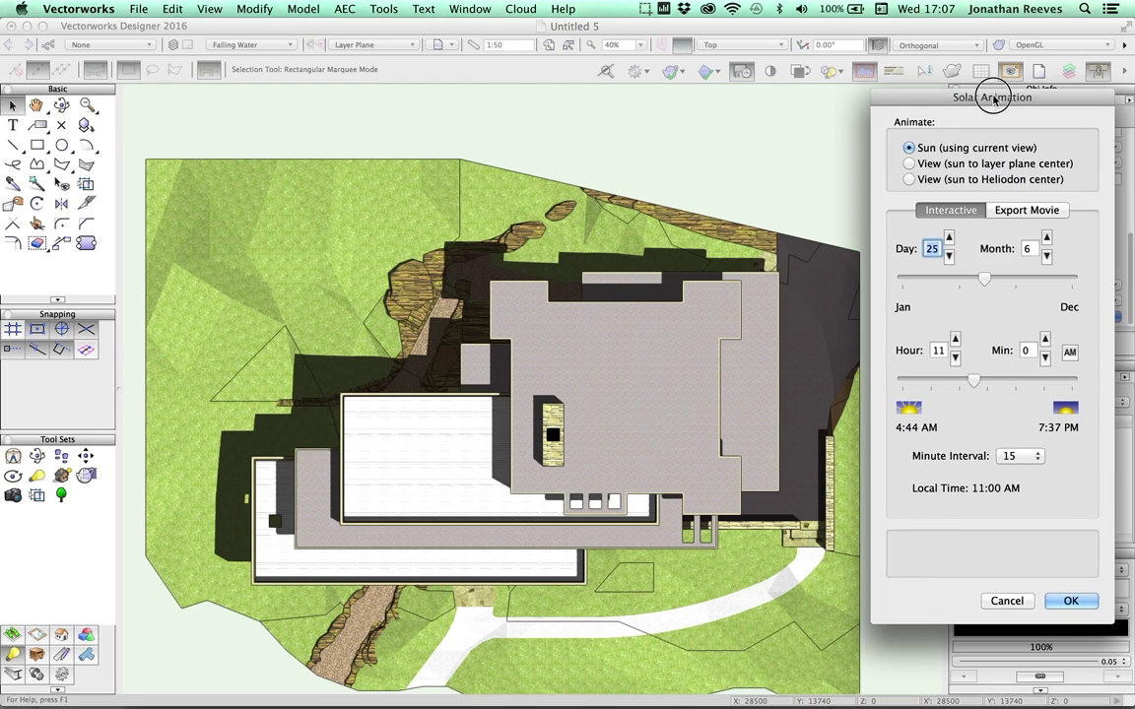
mouse_move(974, 382)
mouse_down()
mouse_move(1067, 386)
mouse_move(954, 382)
mouse_up()
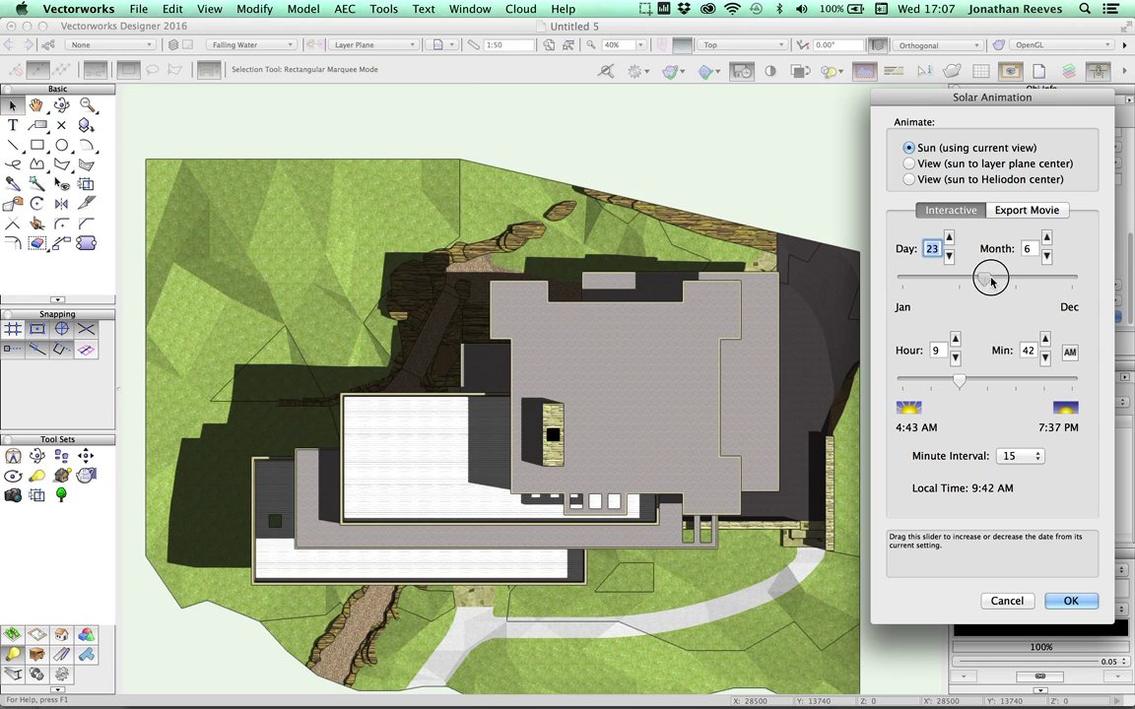
drag(991, 282, 956, 276)
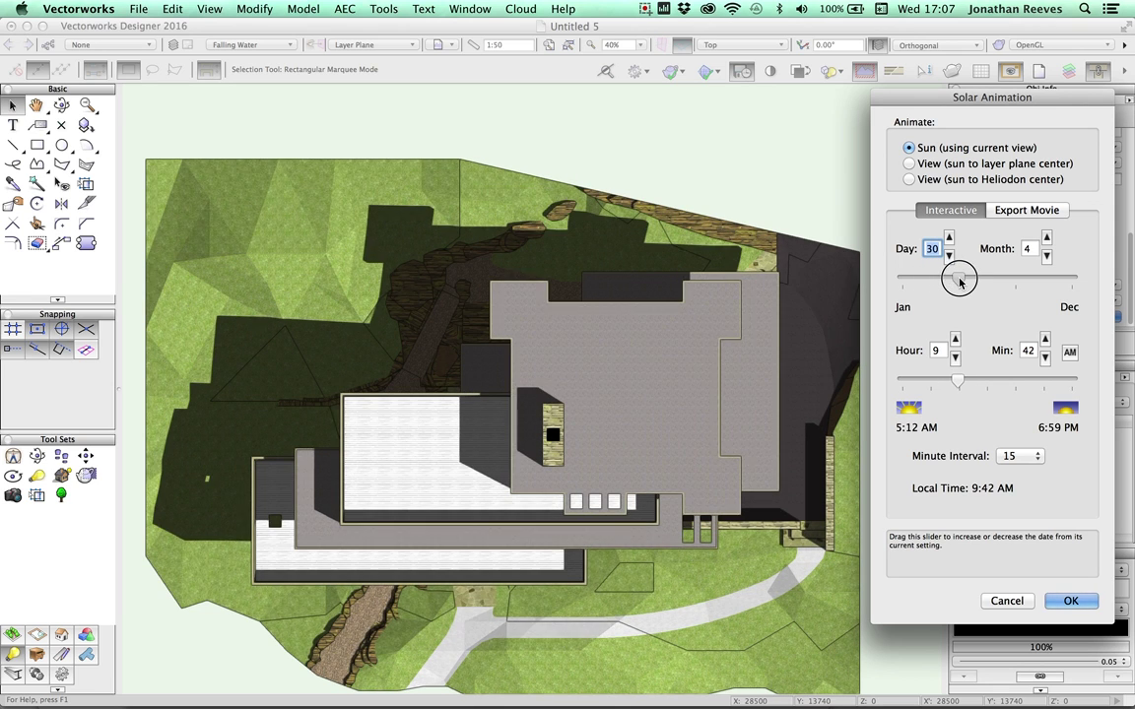
Accept the solar animation movie settings and place the time/date label at lower left.
click(1032, 213)
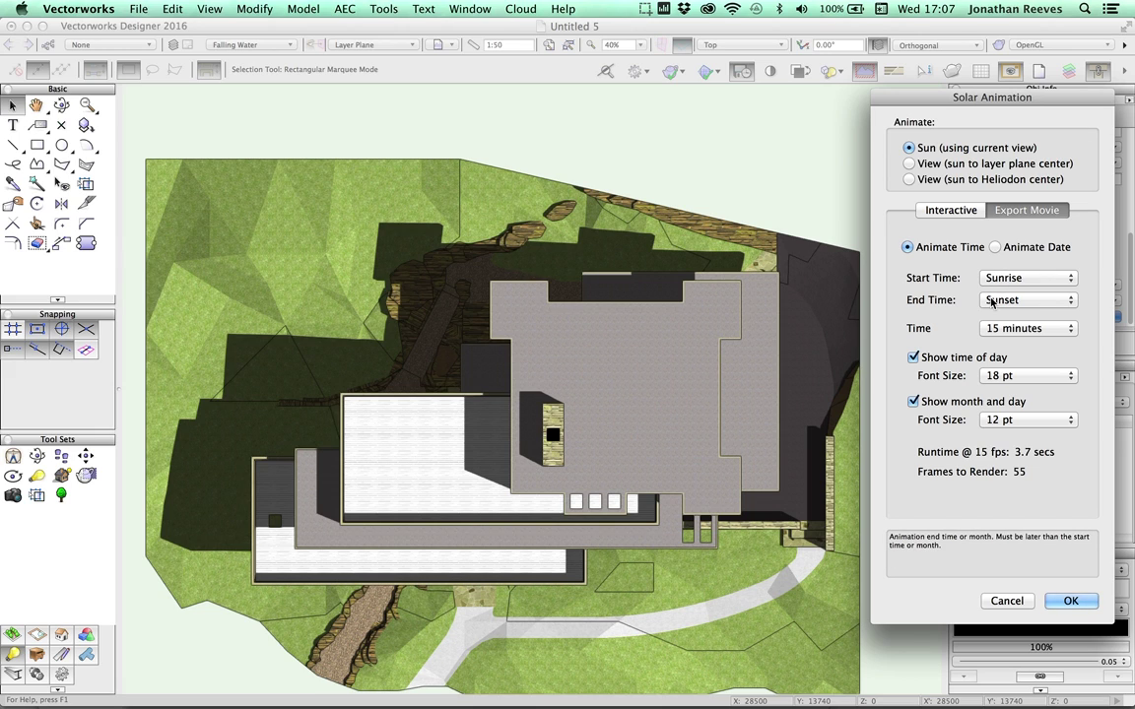
click(1070, 601)
click(716, 279)
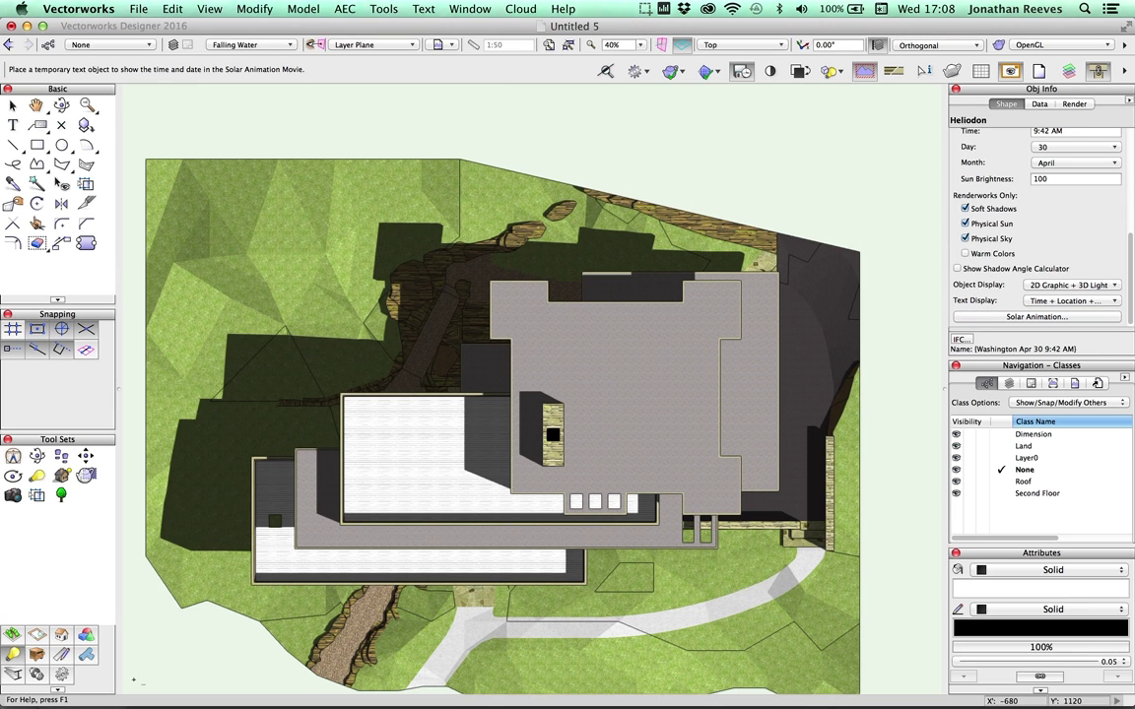
click(194, 627)
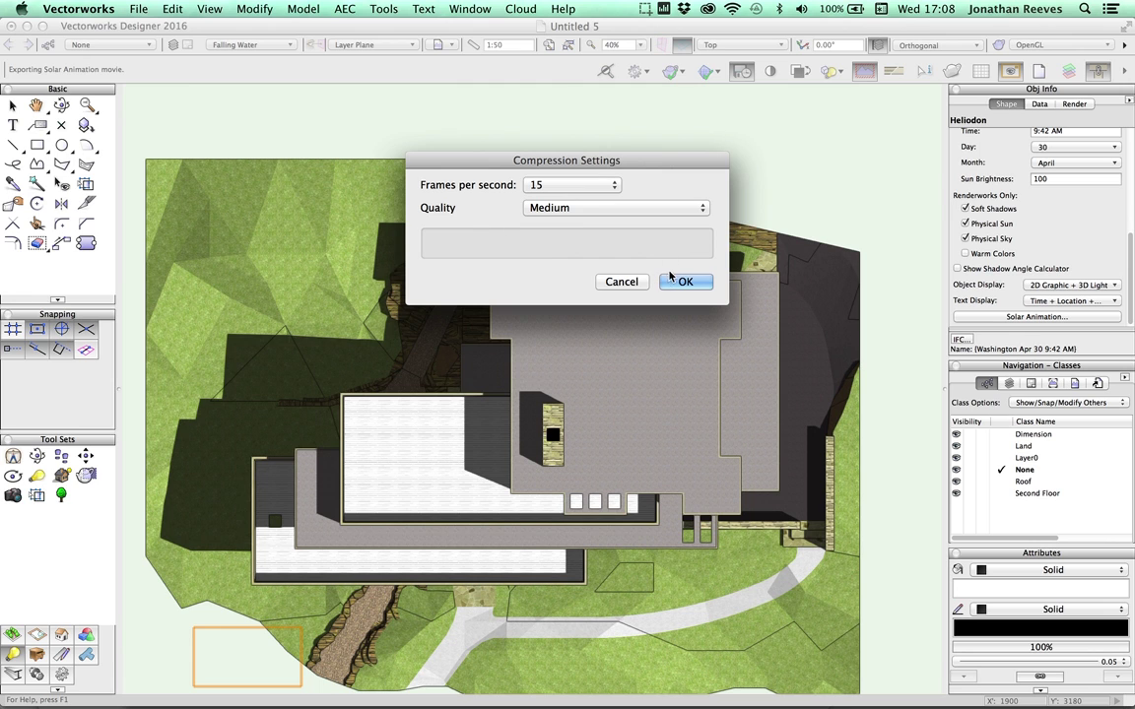
Set movie quality to Very High and save it as Washington April 30 on the Desktop.
click(567, 208)
click(582, 237)
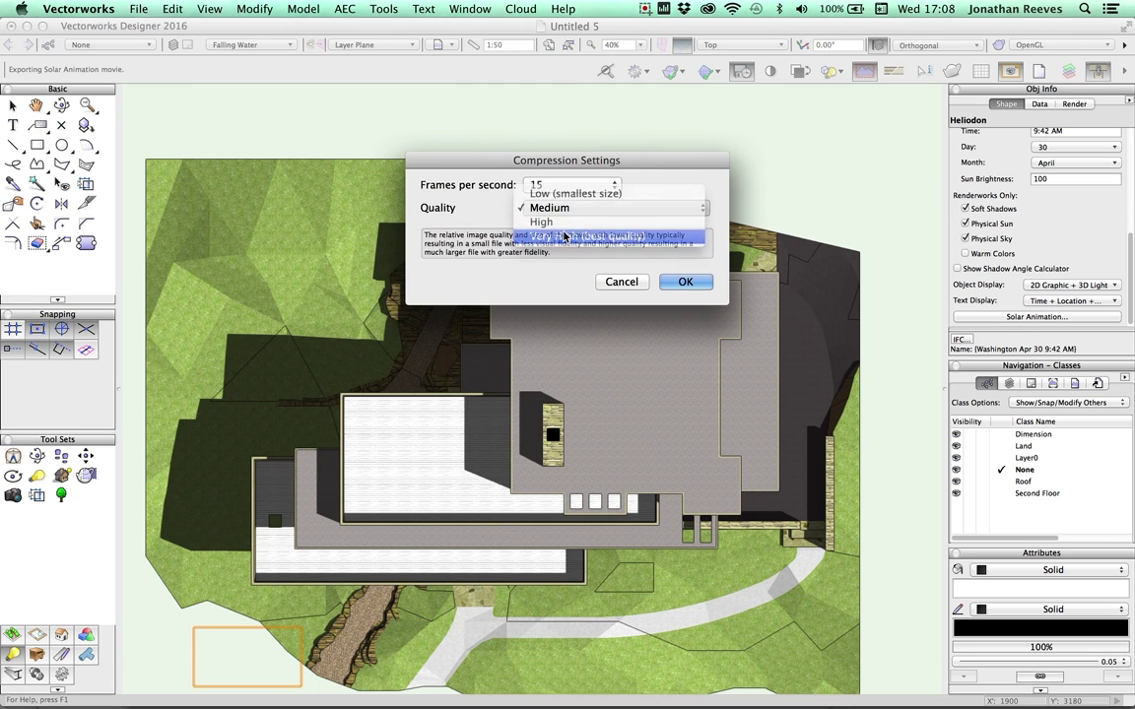
click(674, 282)
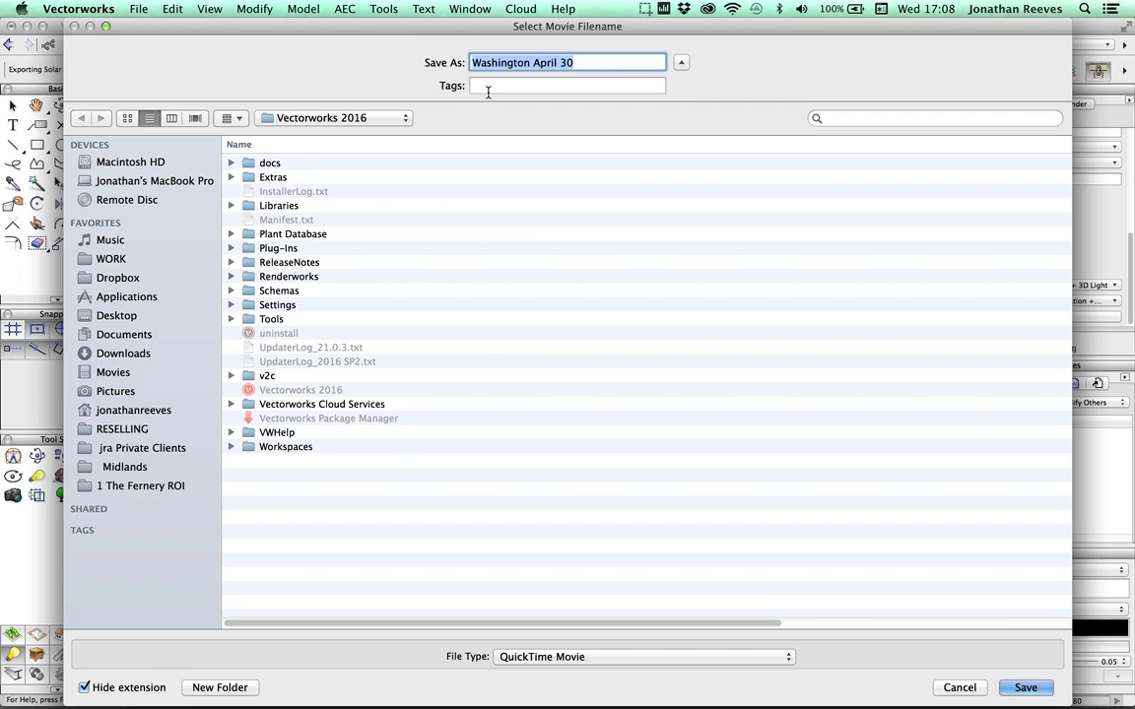
click(108, 315)
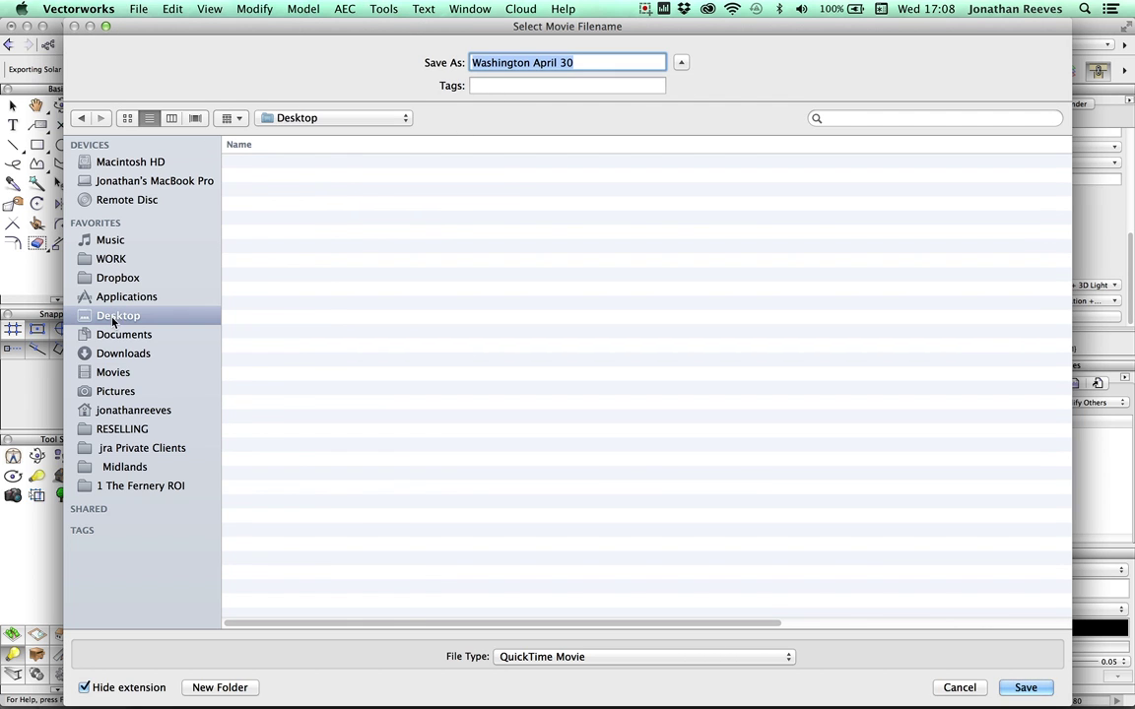
click(1022, 688)
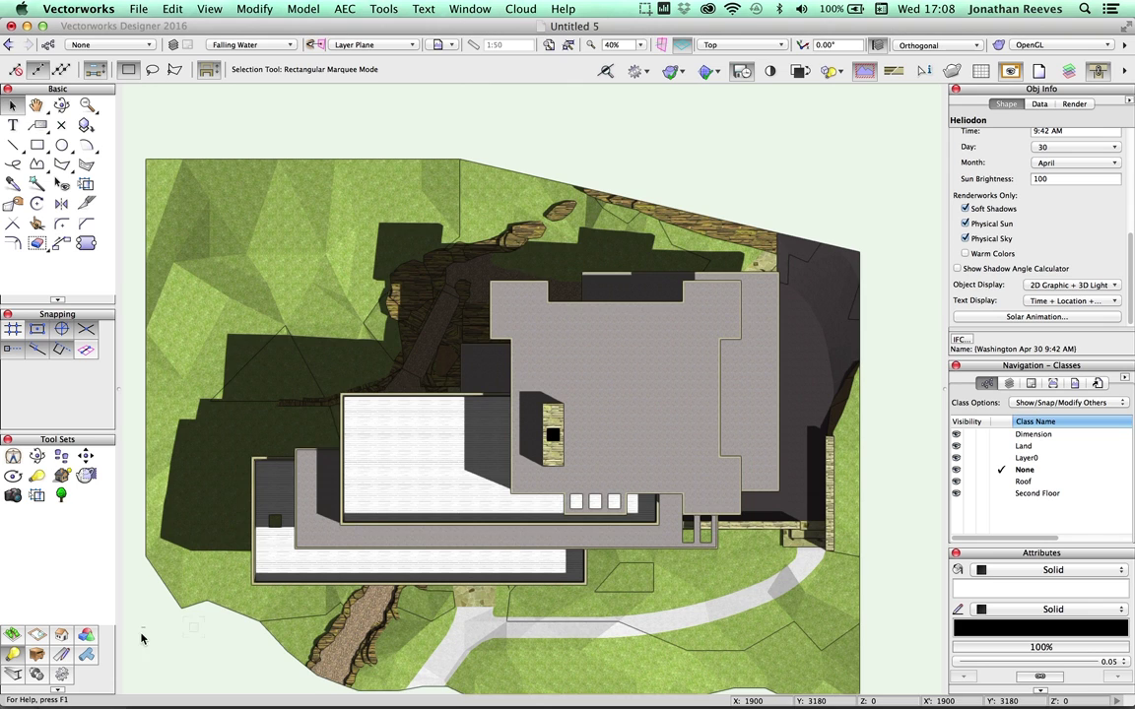
From Finder's Desktop folder, open Washington April 30.mov in QuickTime Player.
mouse_move(104, 677)
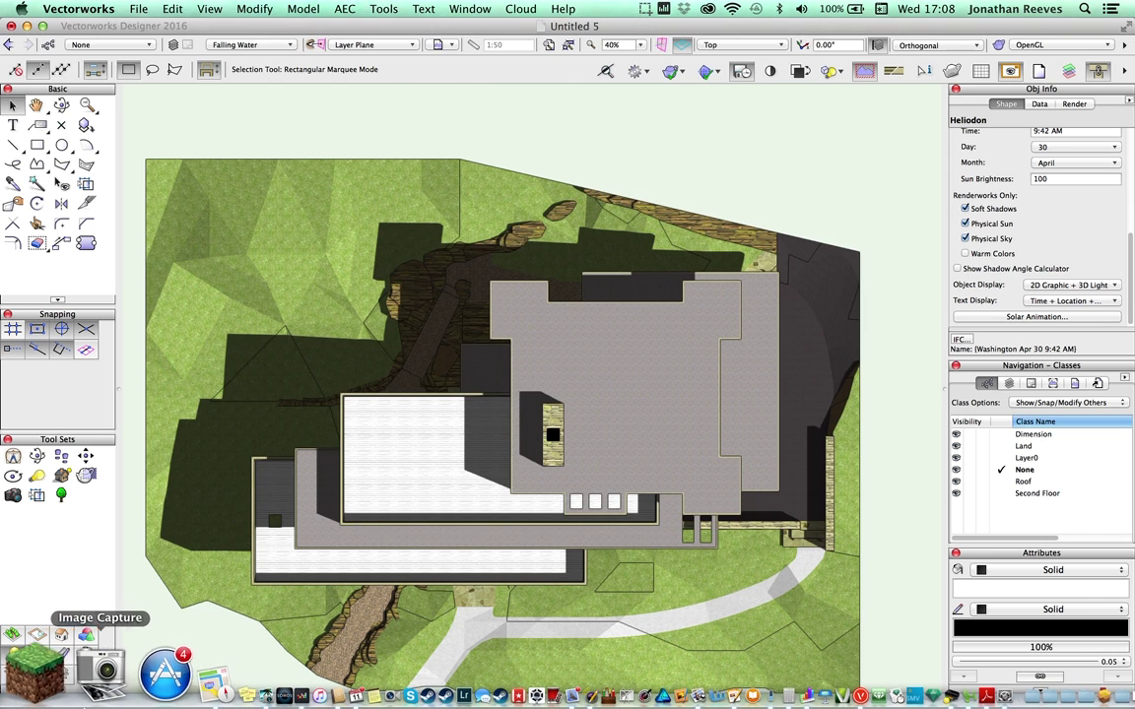
click(19, 680)
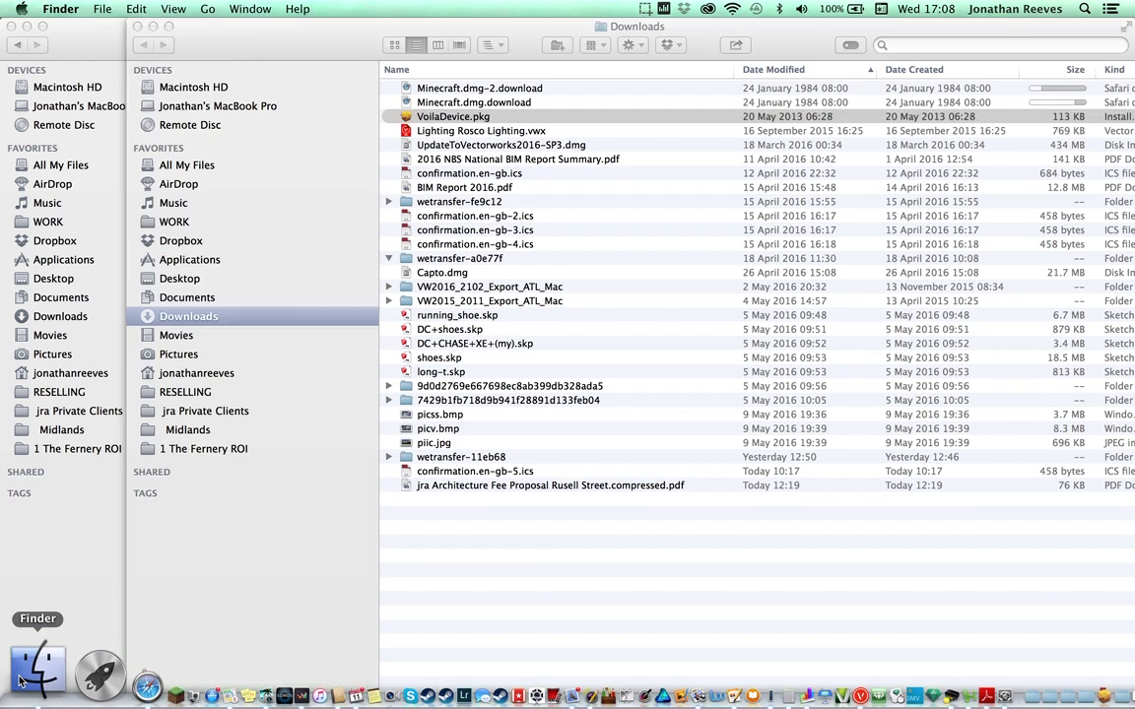
click(169, 279)
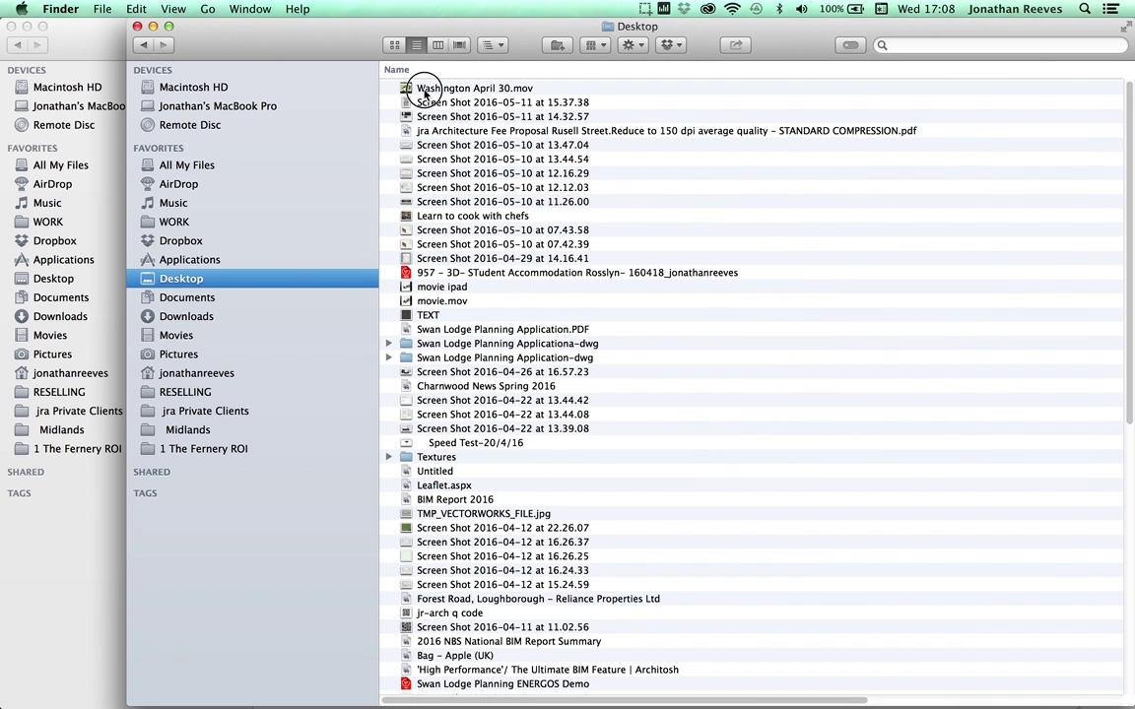
click(426, 90)
double_click(443, 91)
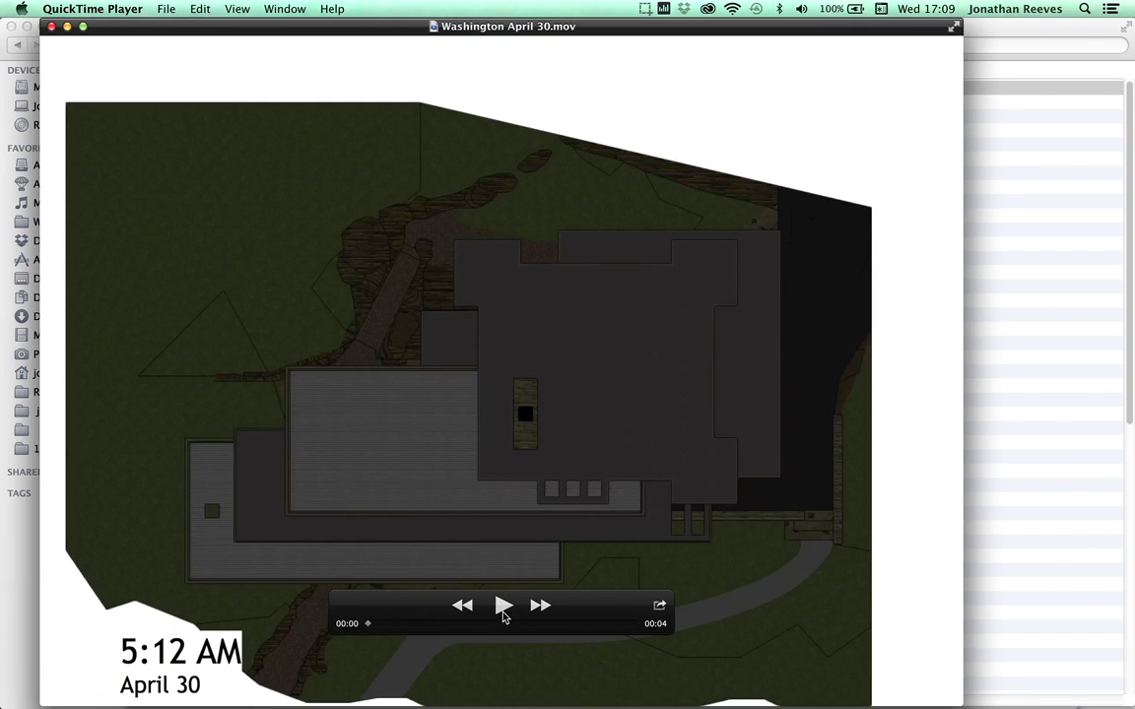
Play the Washington April 30 movie, scrub back to late-morning frames, then close it.
click(504, 613)
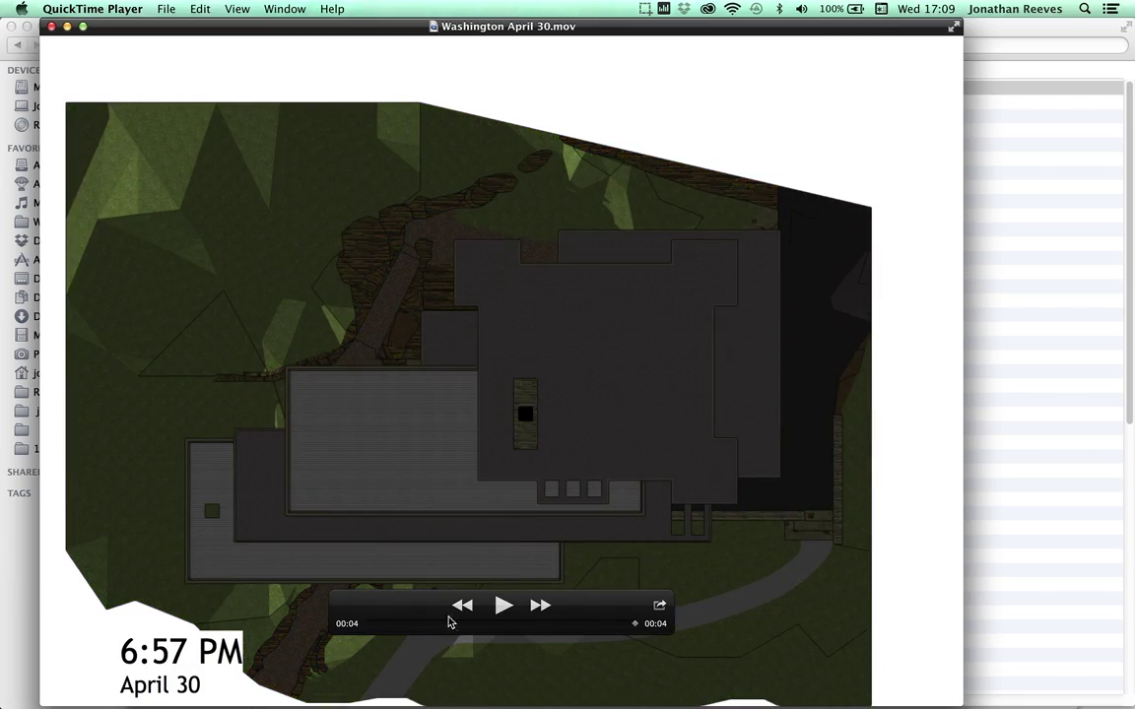
drag(634, 626, 579, 628)
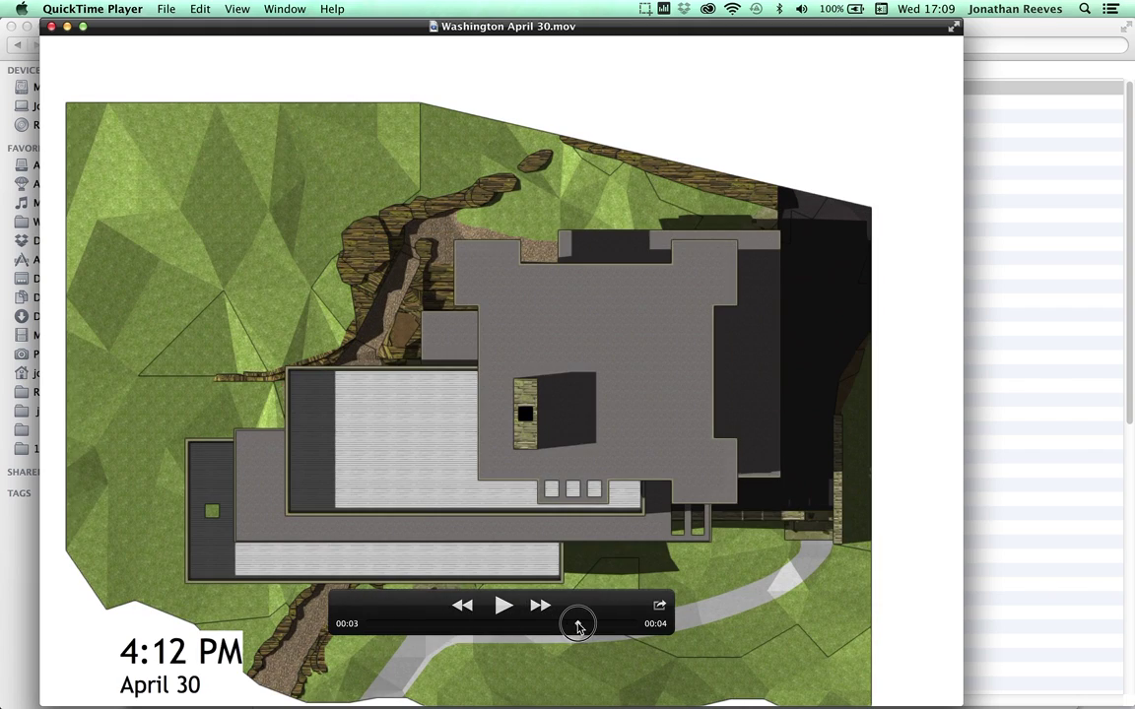
click(52, 26)
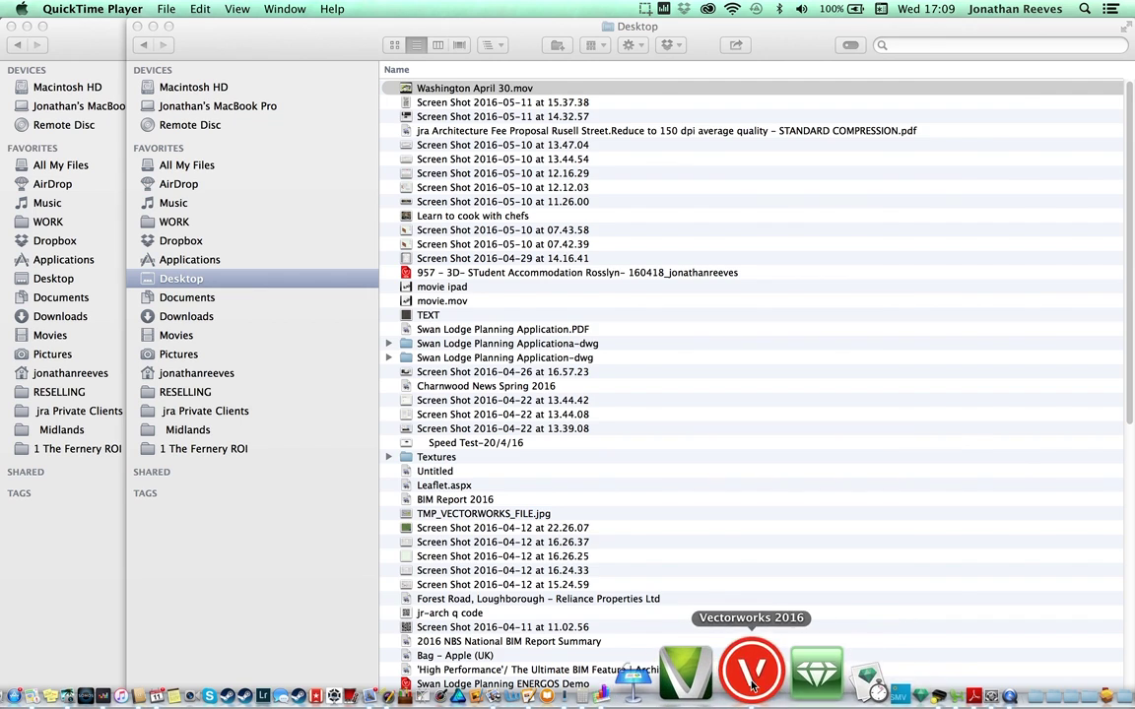
Back in Vectorworks, switch to Right Isometric view and pan the whole building into frame.
click(756, 674)
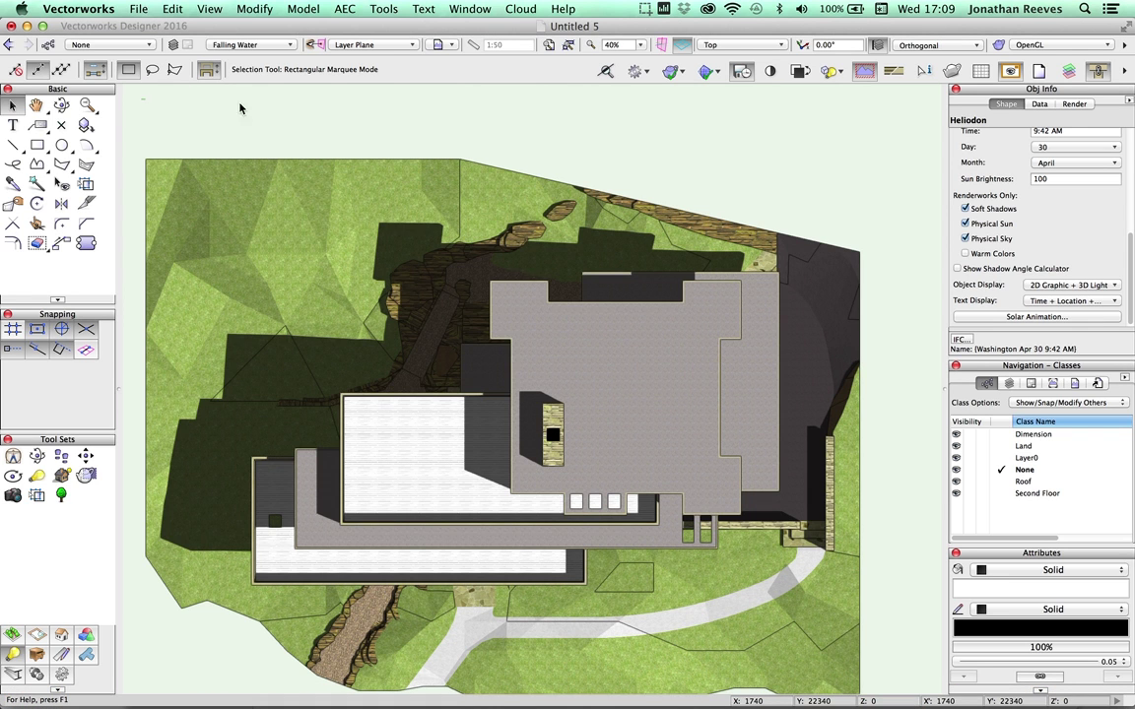
click(769, 46)
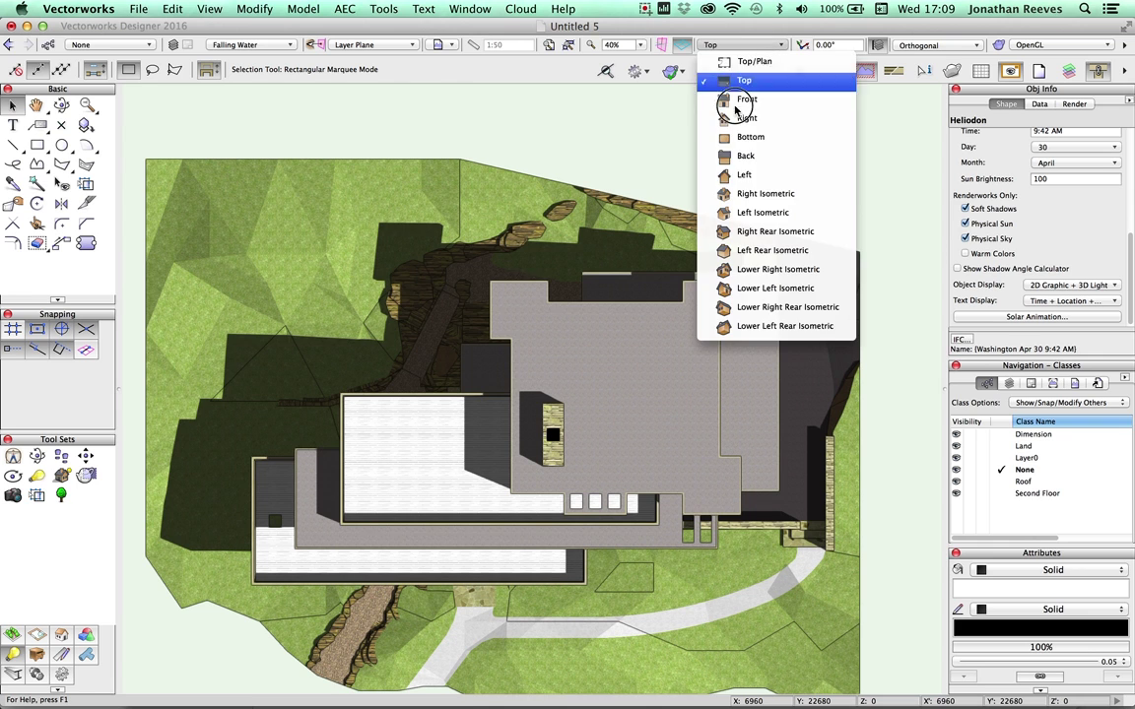
click(734, 192)
key(space)
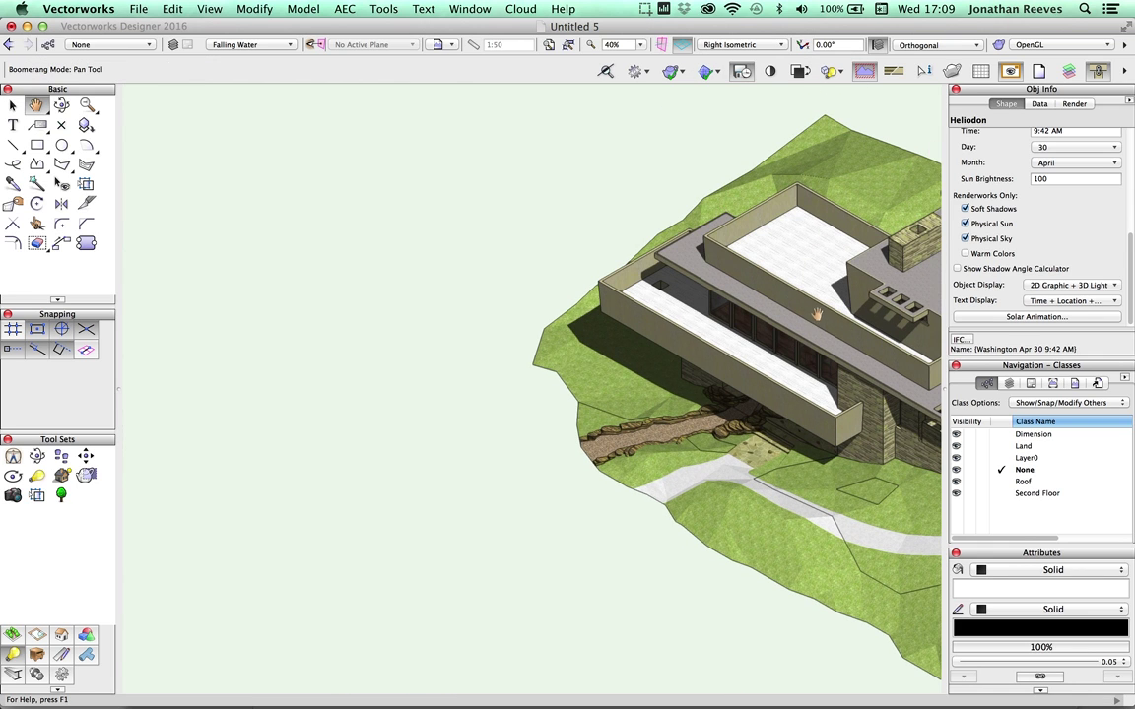
drag(737, 285, 461, 308)
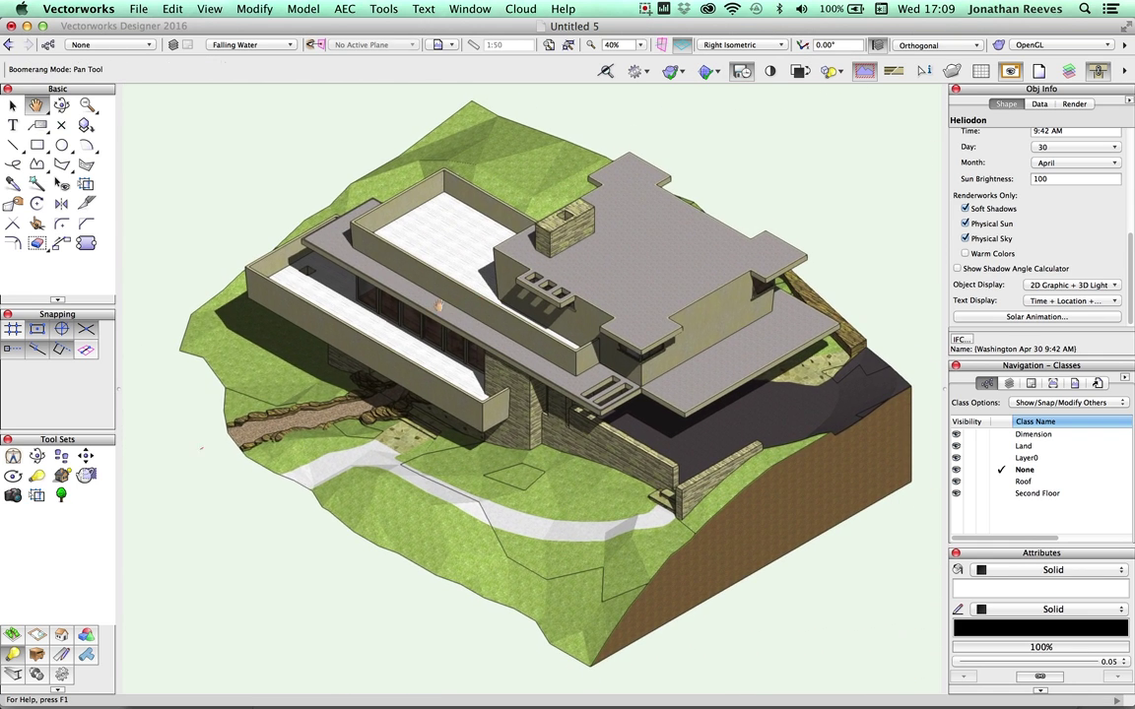
click(209, 9)
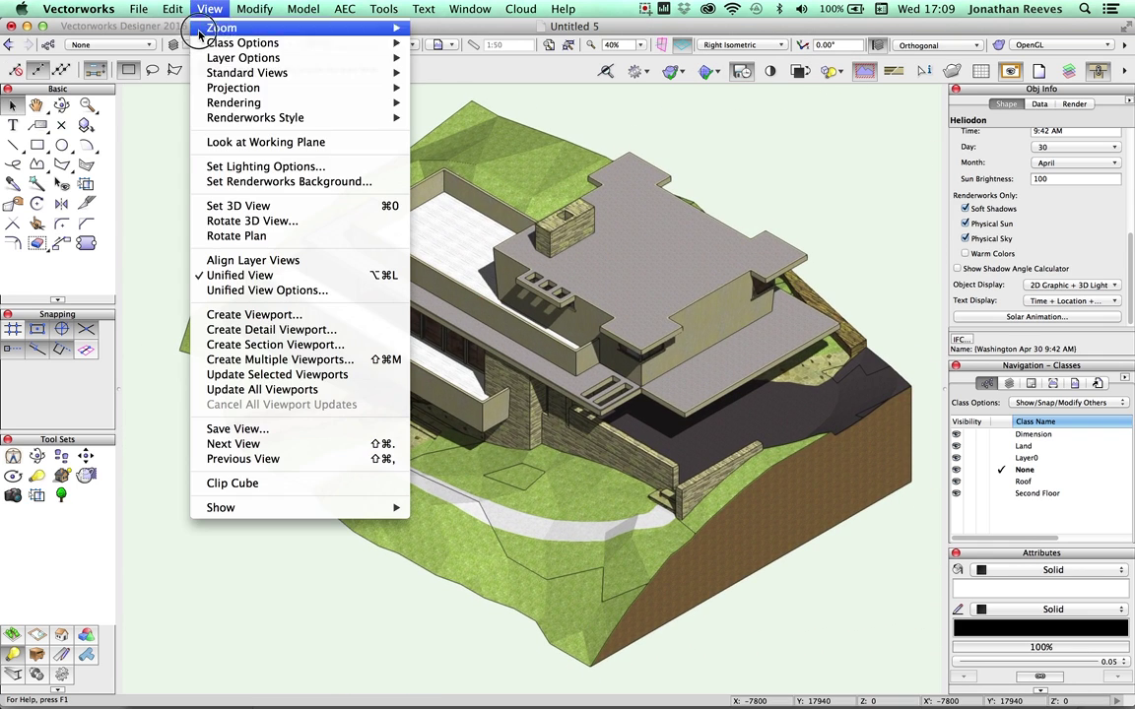
Set the ambient lighting brightness to 50% in Lighting Options.
click(225, 168)
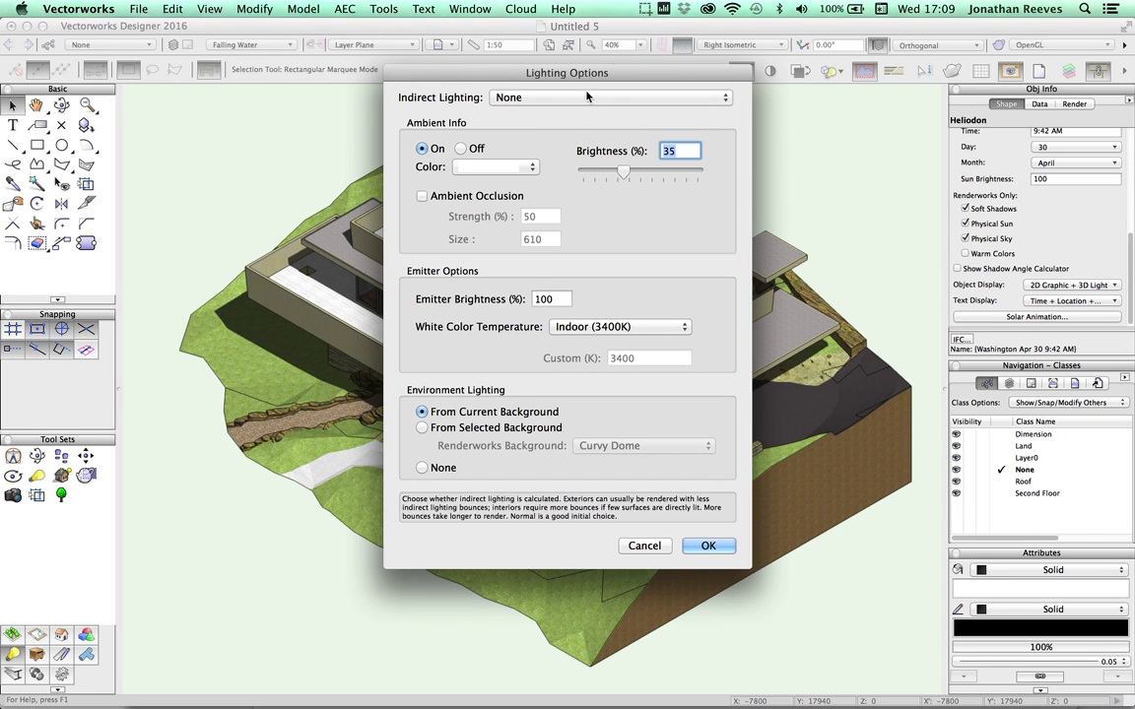
drag(586, 74, 788, 147)
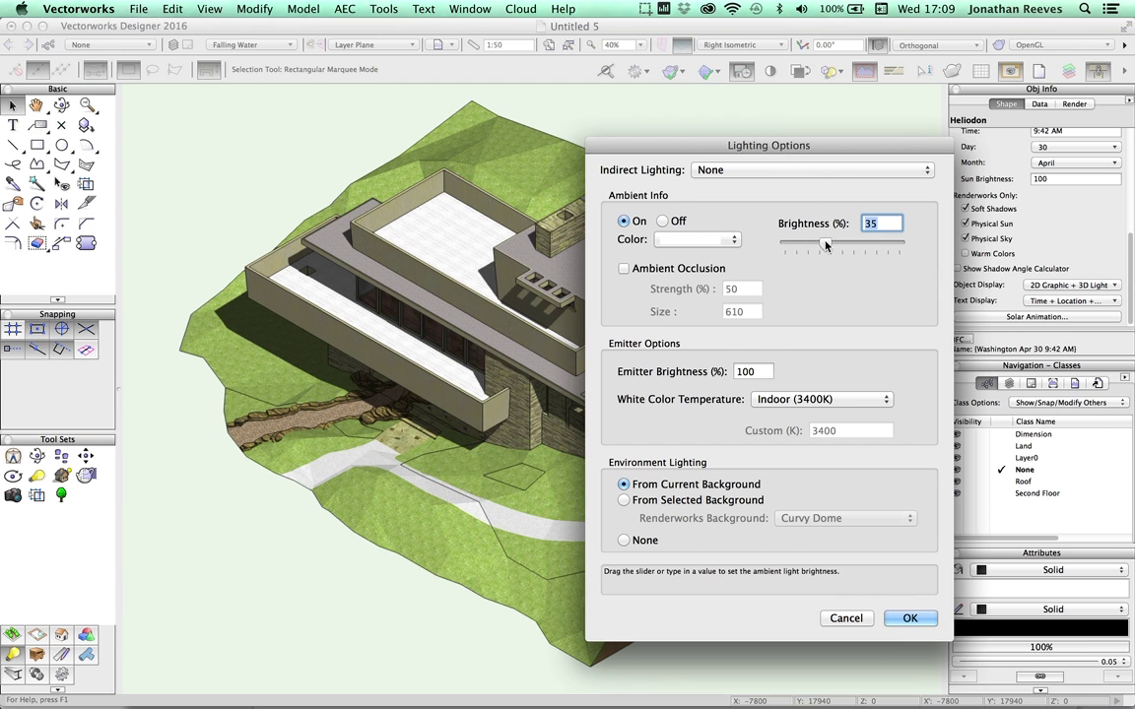
drag(825, 244, 838, 245)
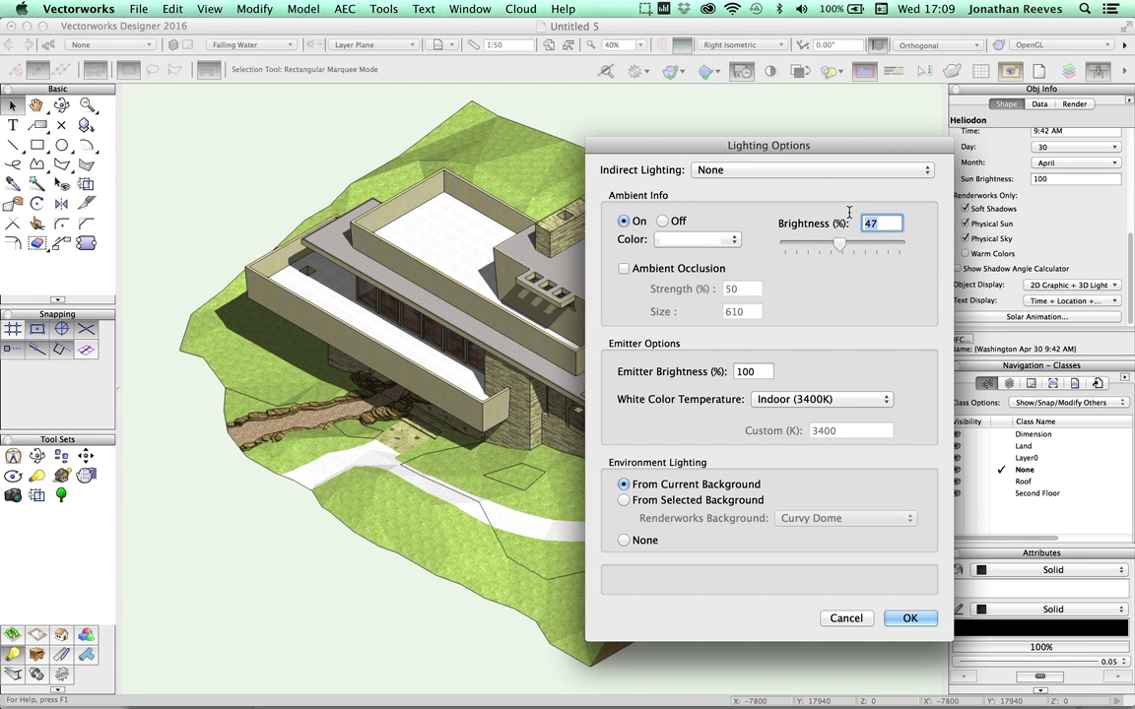
text(50)
Enable ambient occlusion with strength 100% and size 1500.
click(623, 268)
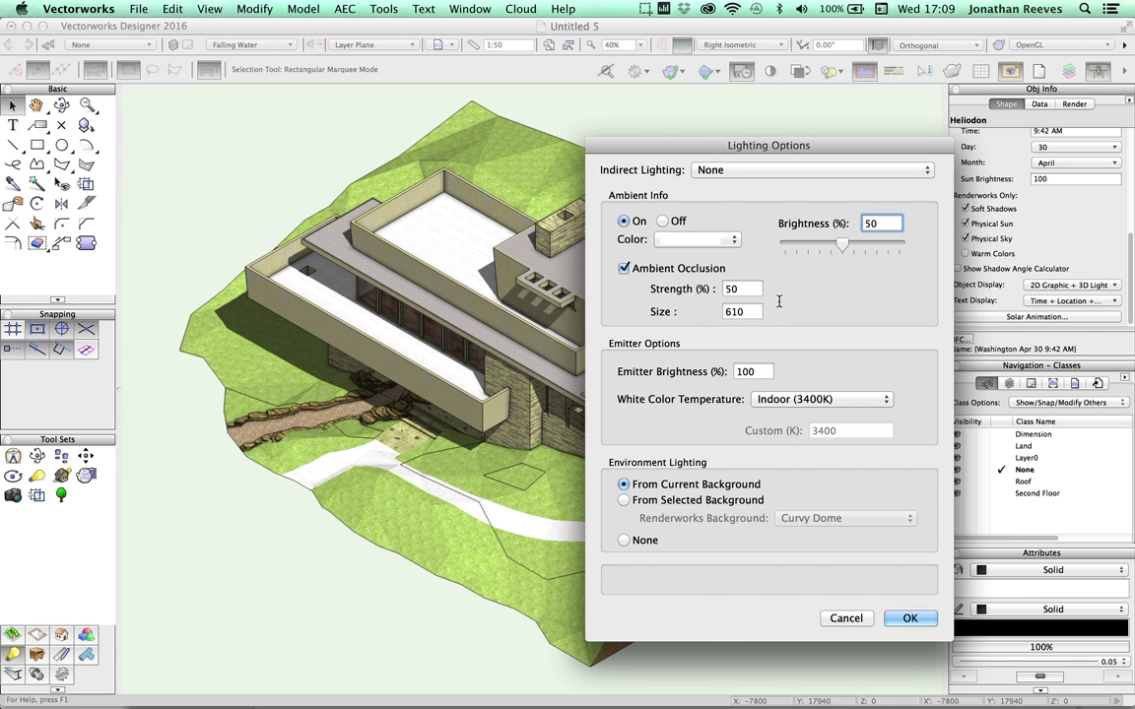
double_click(743, 287)
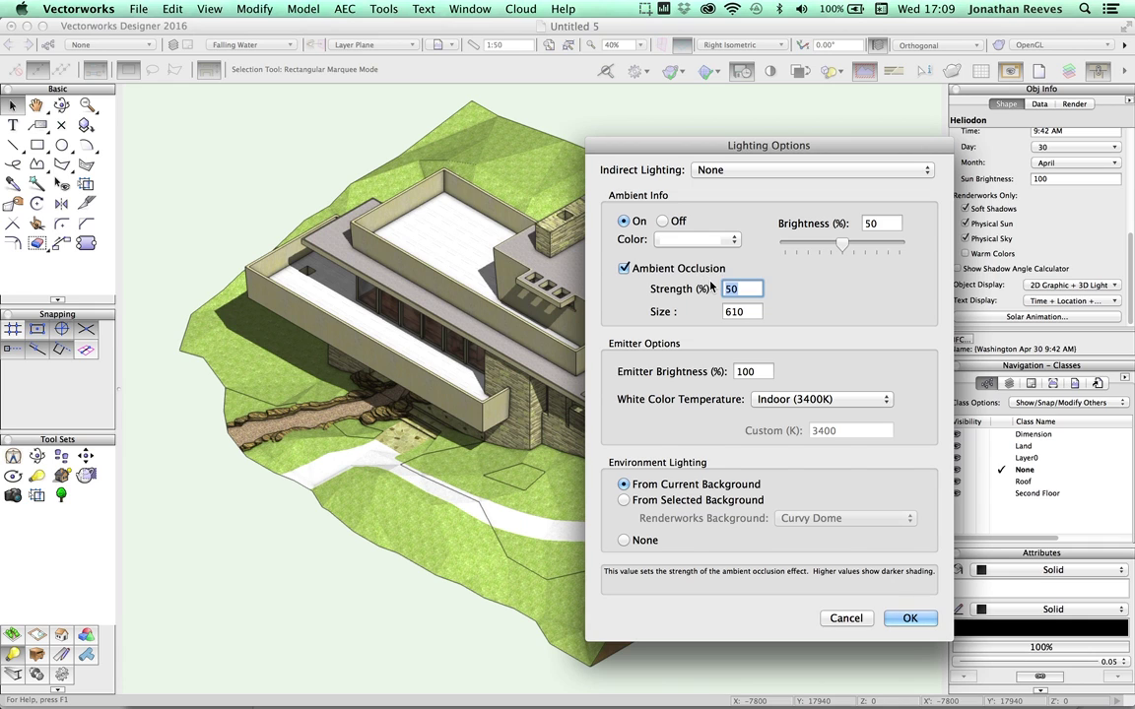
text(100)
key(Tab)
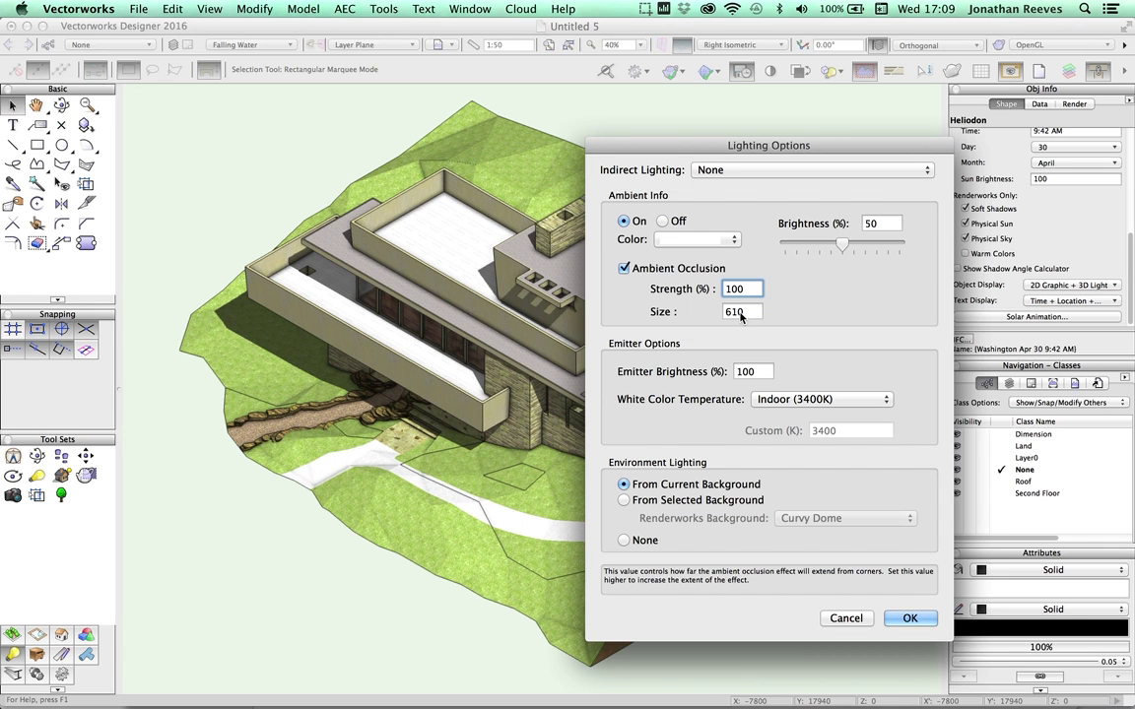
text(1200)
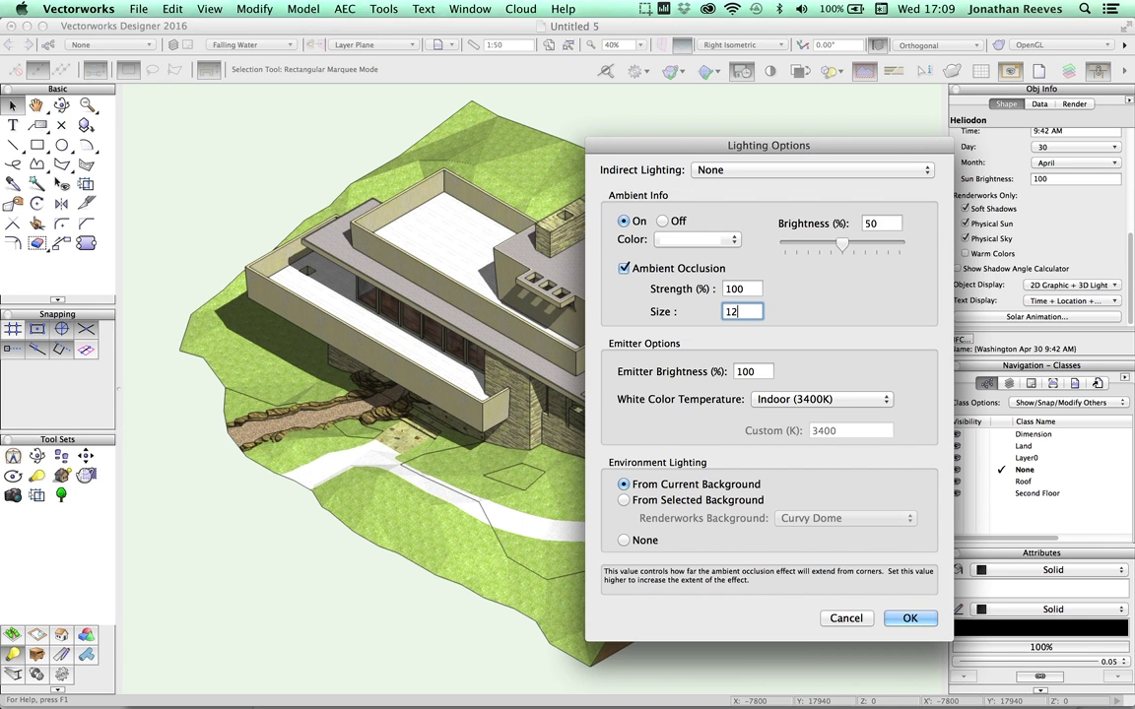
double_click(739, 311)
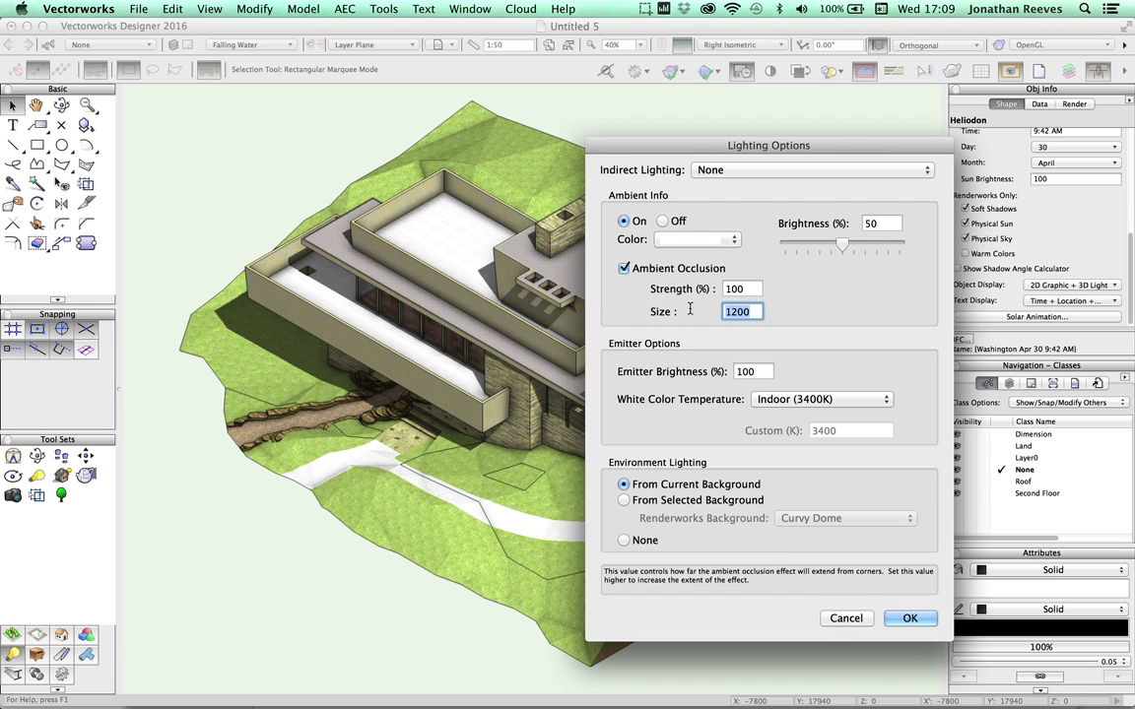
text(1500)
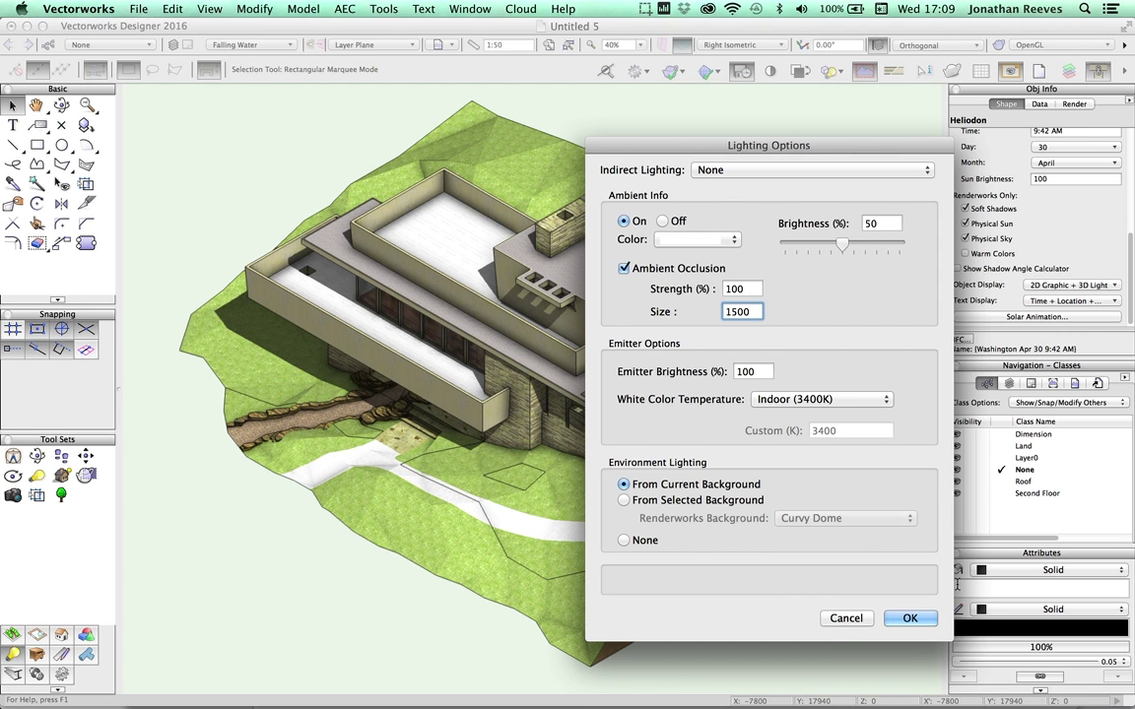
Toggle ambient occlusion off and back on to compare, then apply the lighting settings.
drag(689, 145, 933, 119)
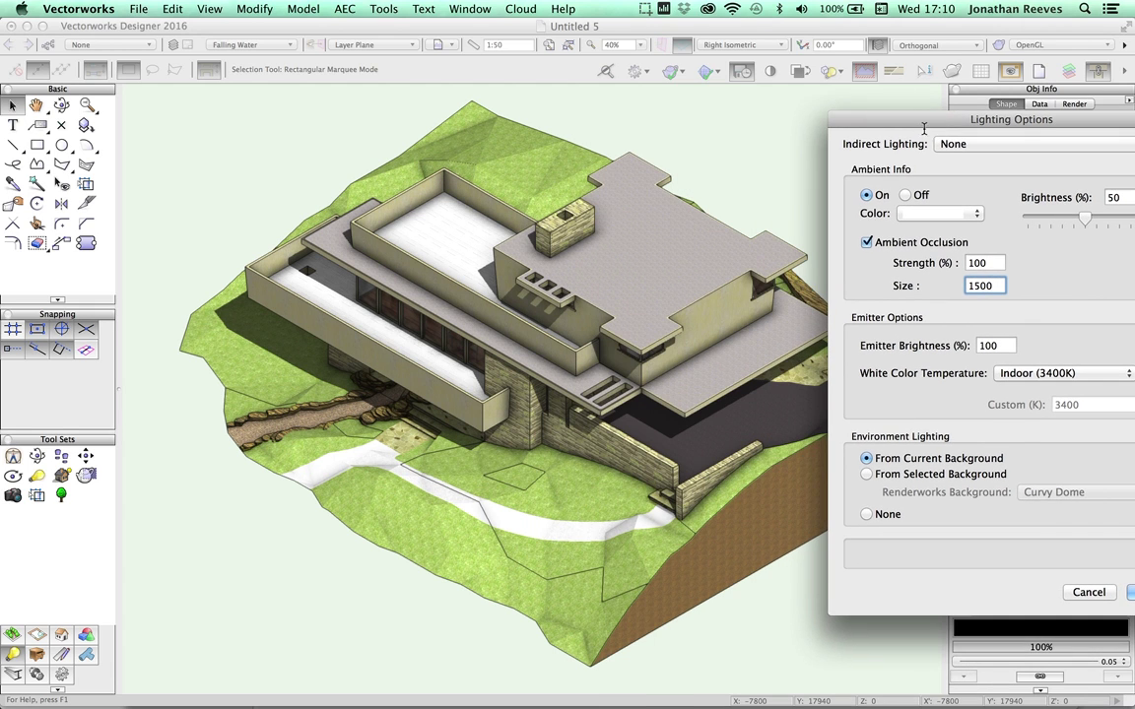
click(867, 242)
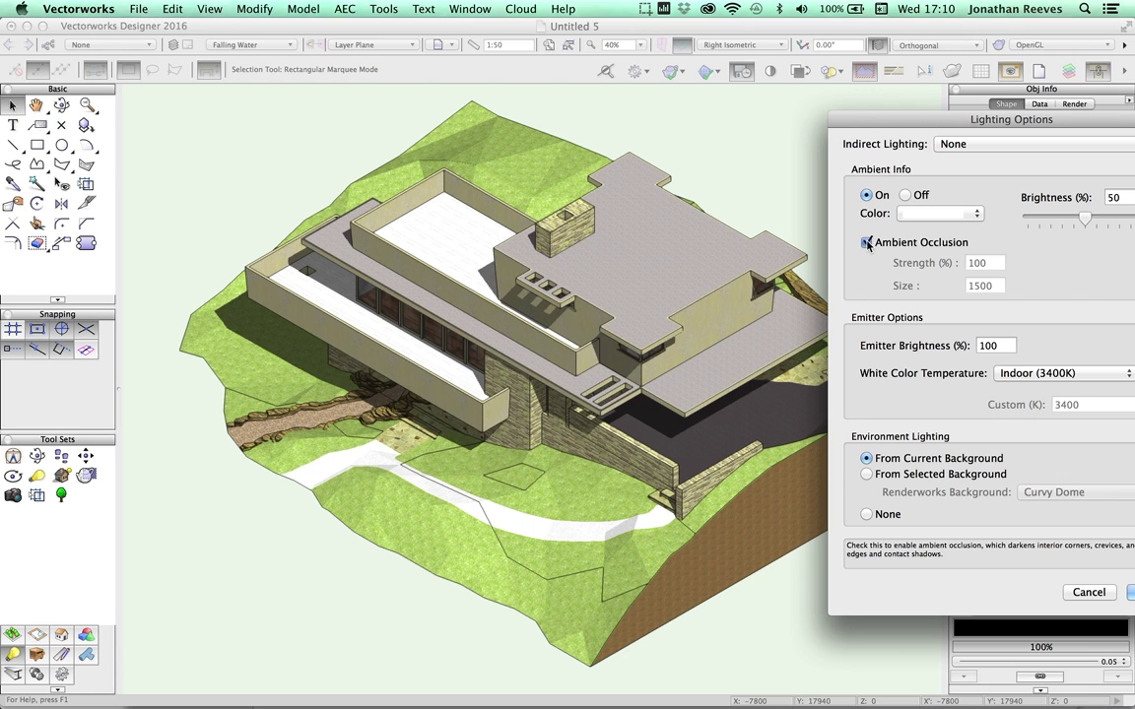
click(867, 242)
click(867, 242)
drag(982, 121, 790, 69)
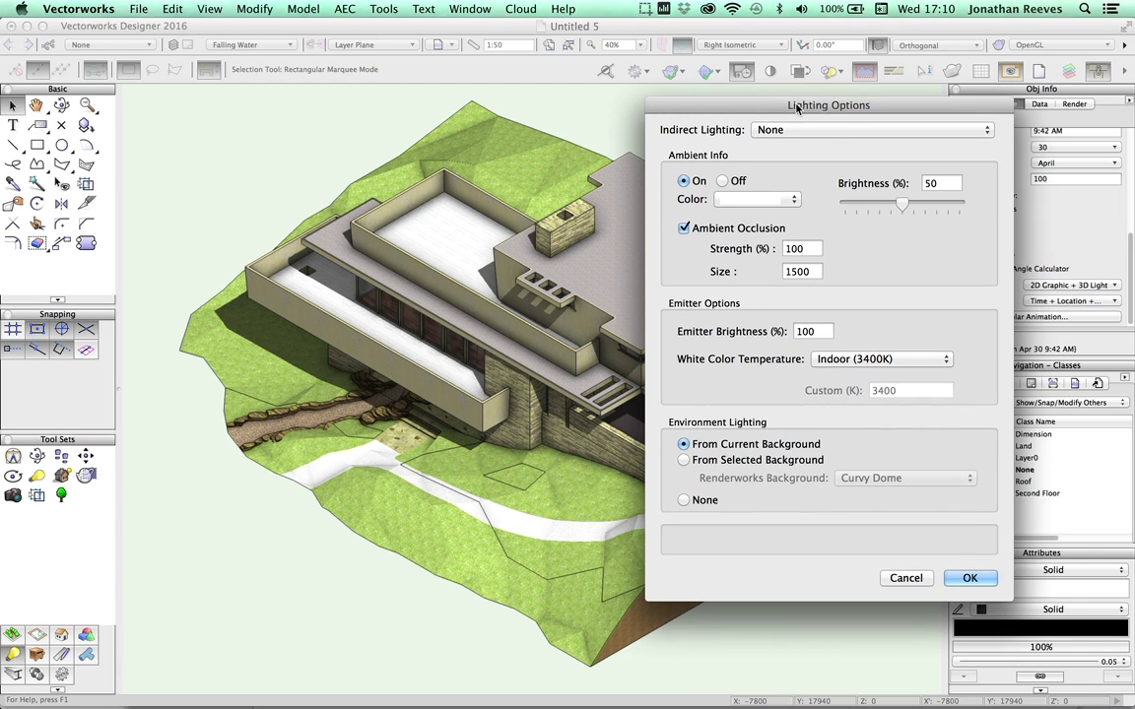
click(970, 578)
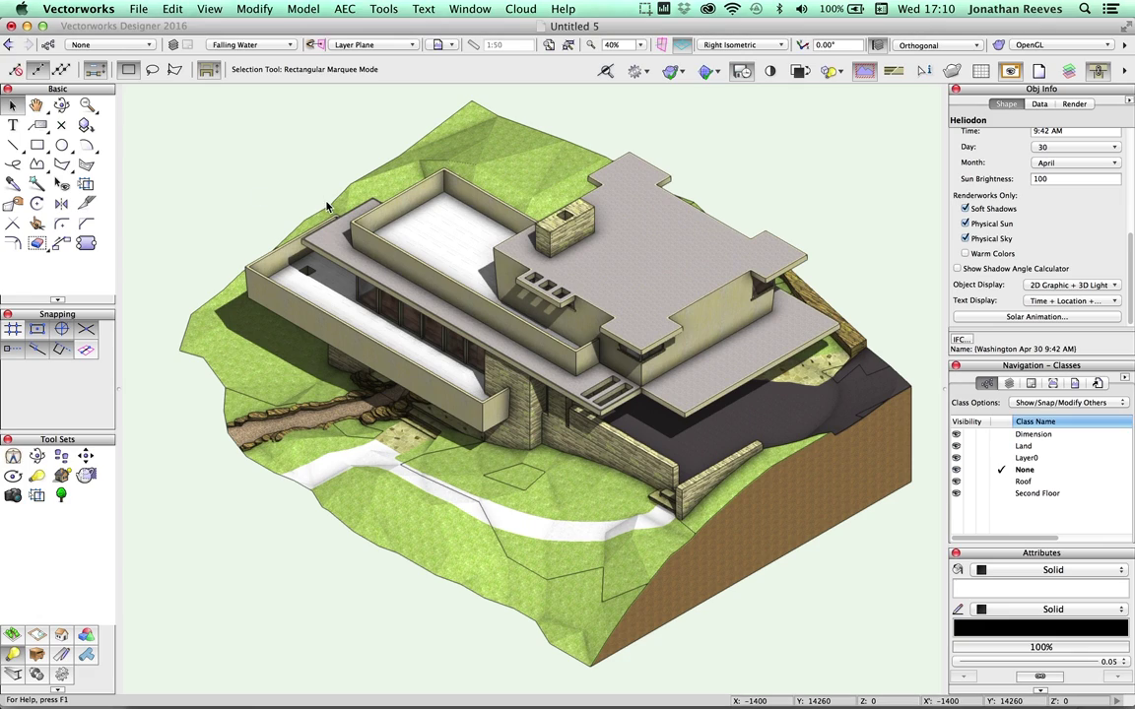
Fly the 3D view down to a lower angle facing the front of the house.
key(shift+c)
drag(357, 375, 588, 386)
click(509, 386)
key(space)
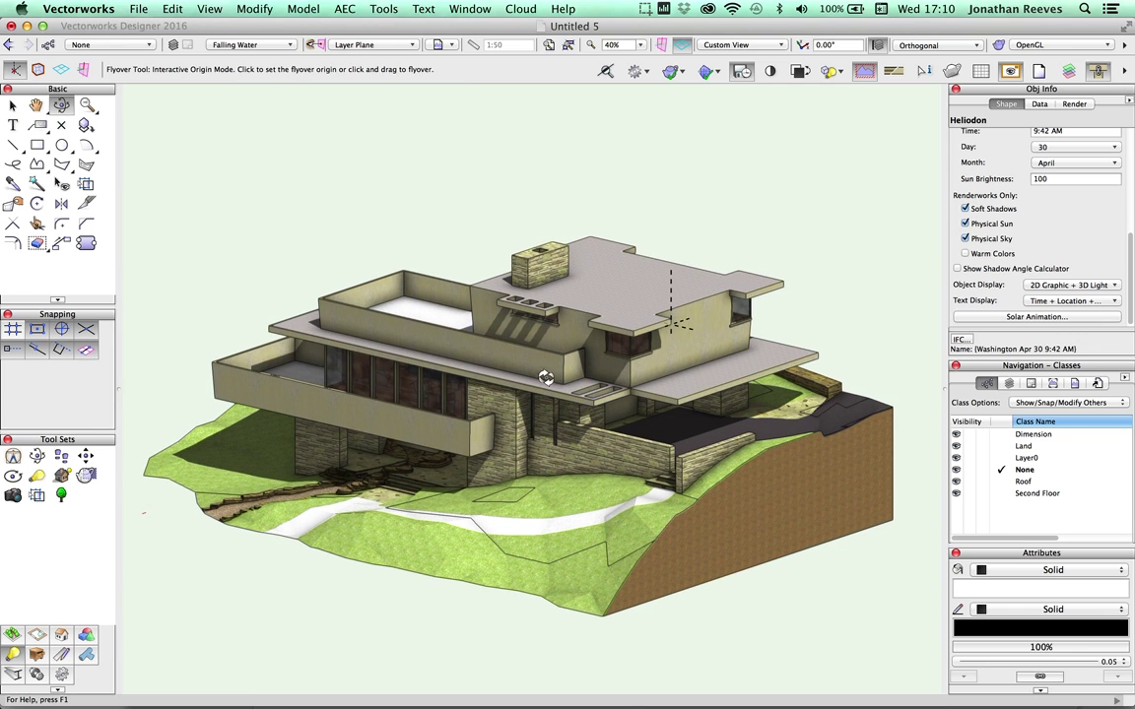
click(12, 106)
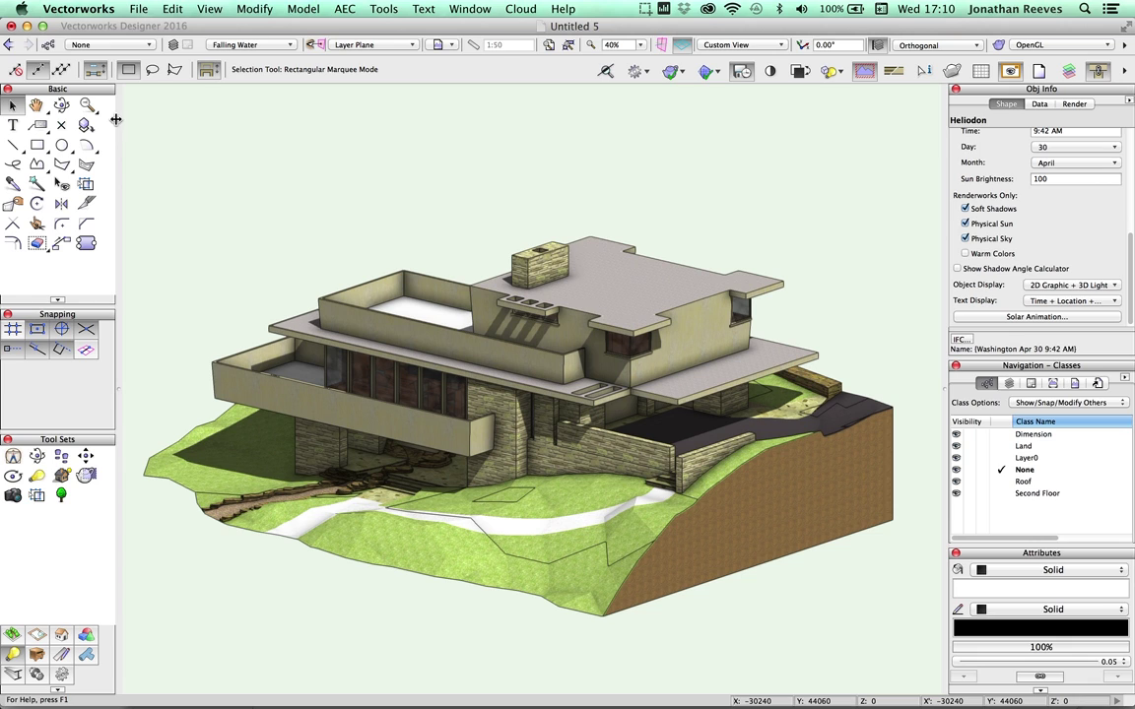
Create 1:50 Front, Top, Left, Right, Back and Isometric viewports with Create Multiple Viewports.
click(211, 9)
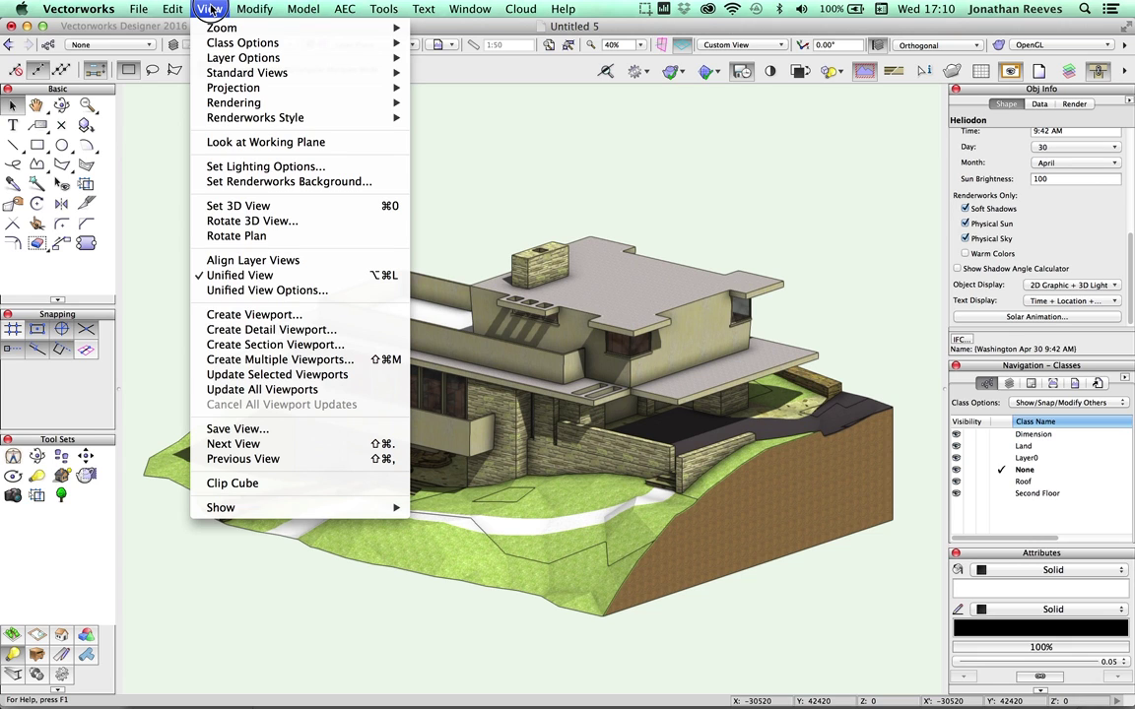
click(257, 361)
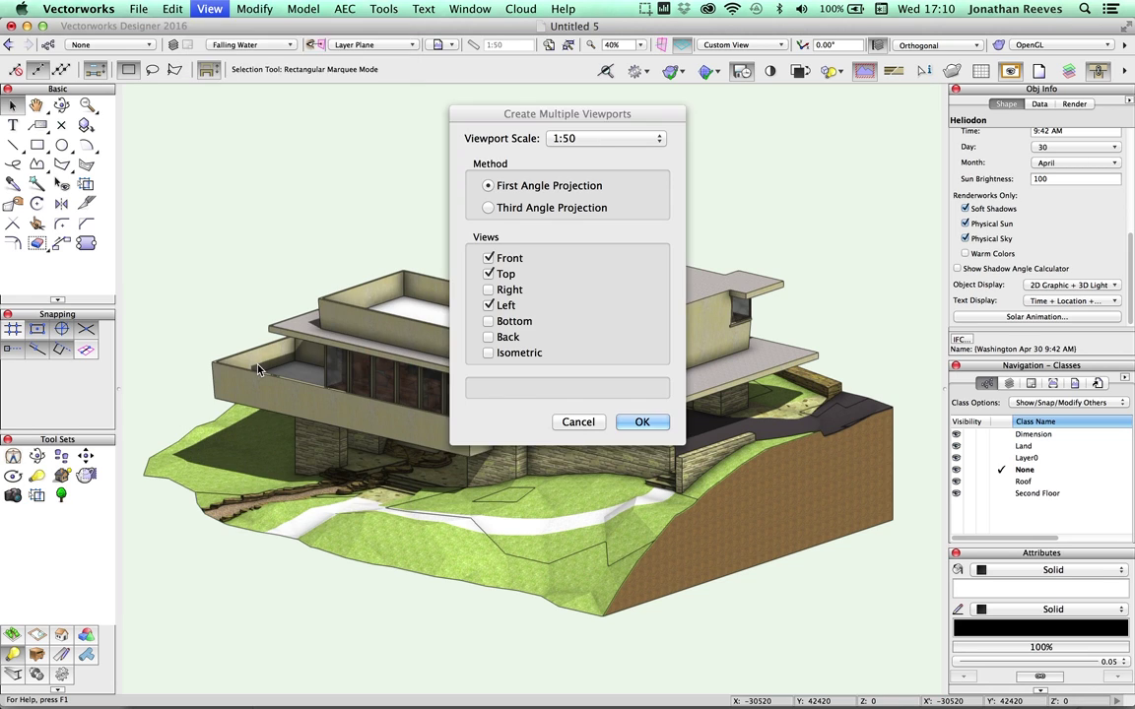
click(501, 289)
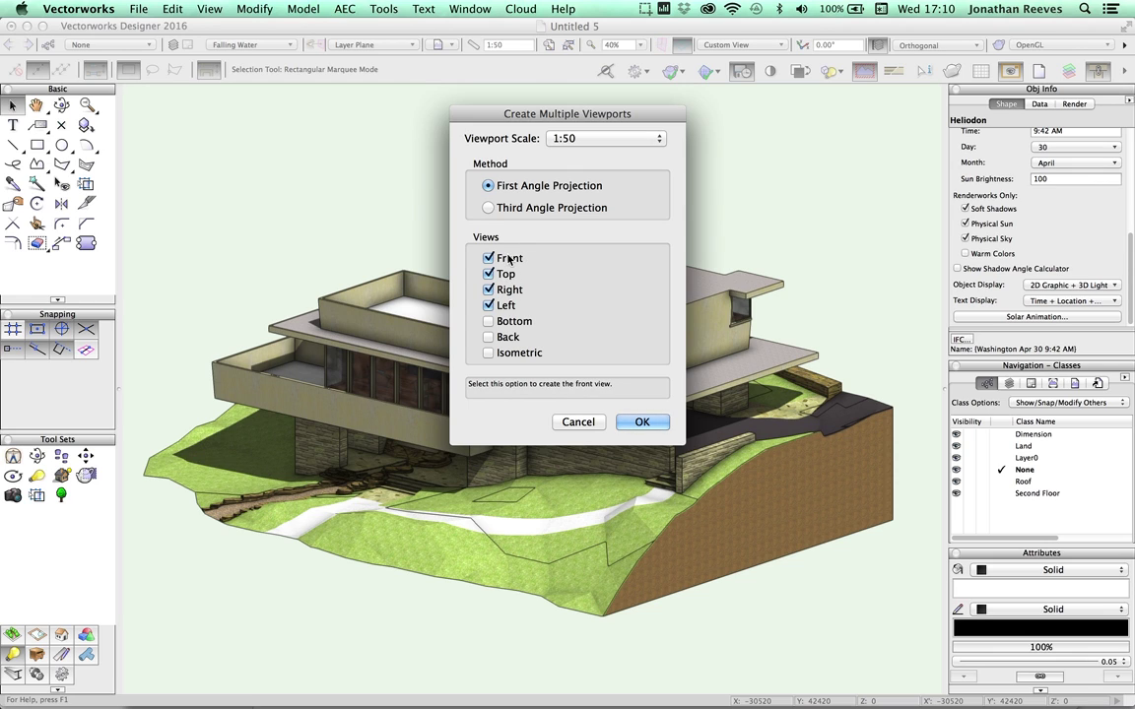
click(489, 337)
click(490, 353)
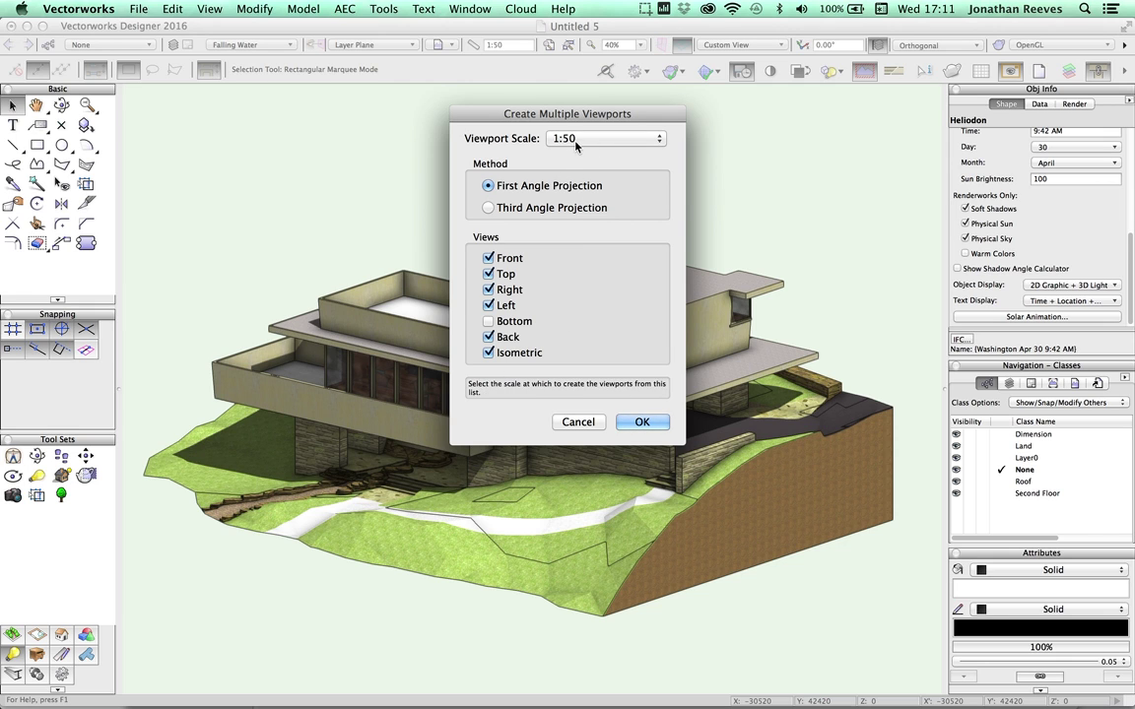
click(643, 421)
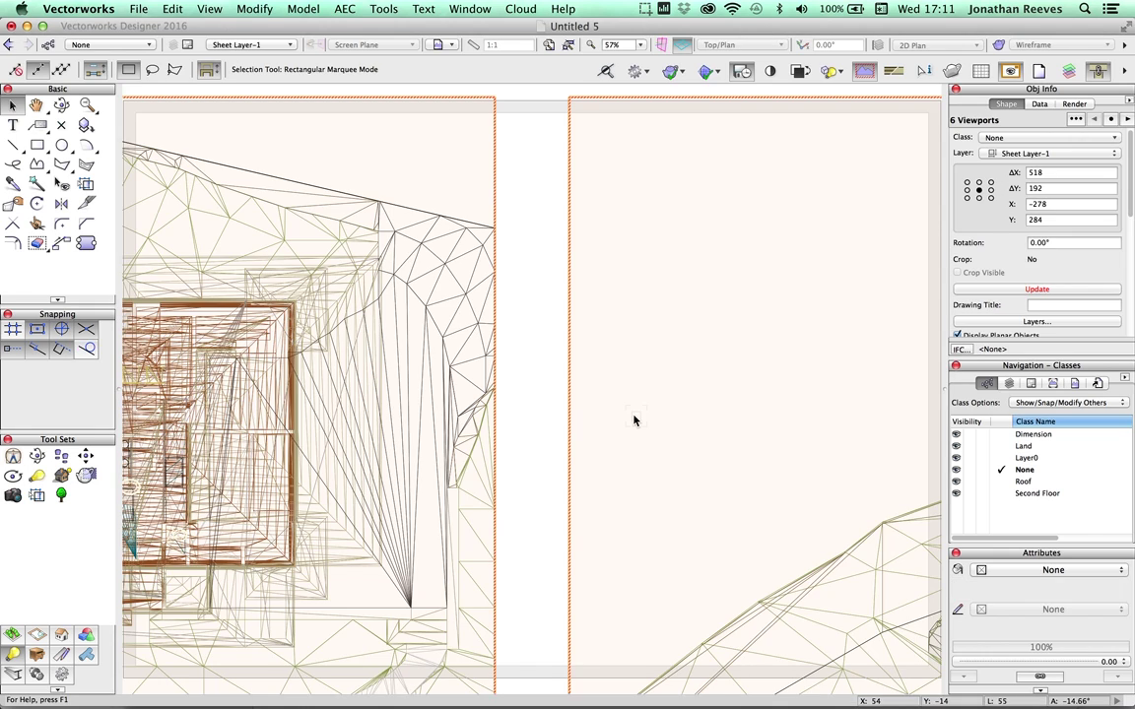
Zoom to fit all six viewports and update them together.
key(super+4)
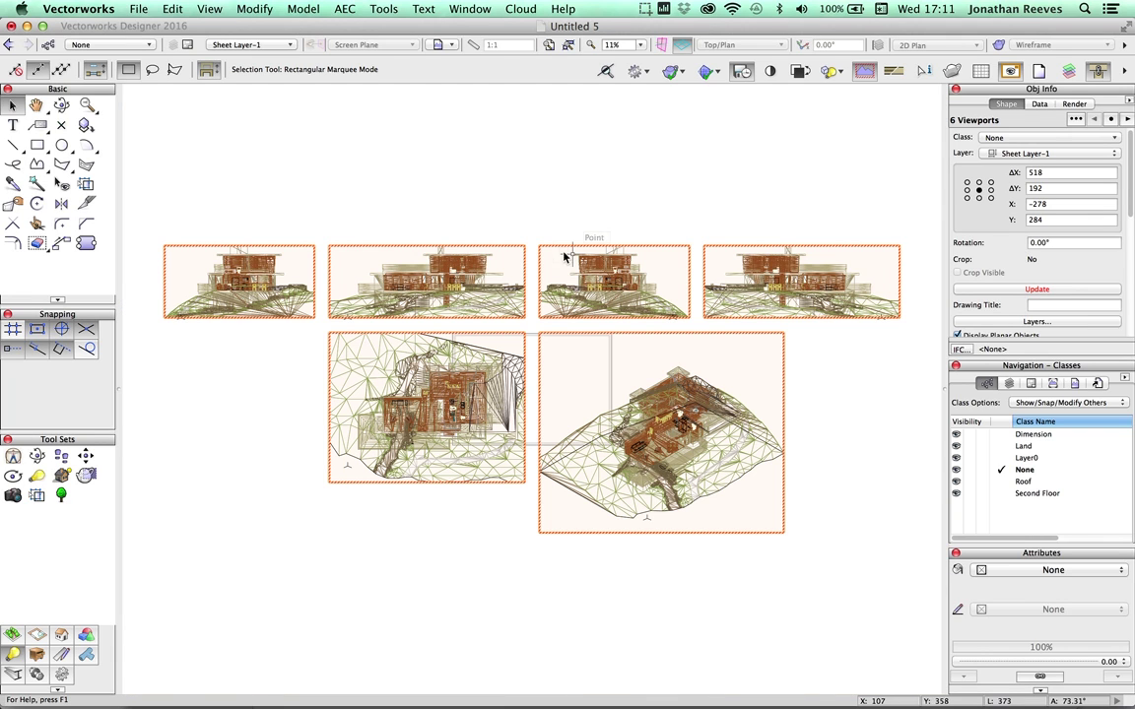
scroll(1084, 222, down, 3)
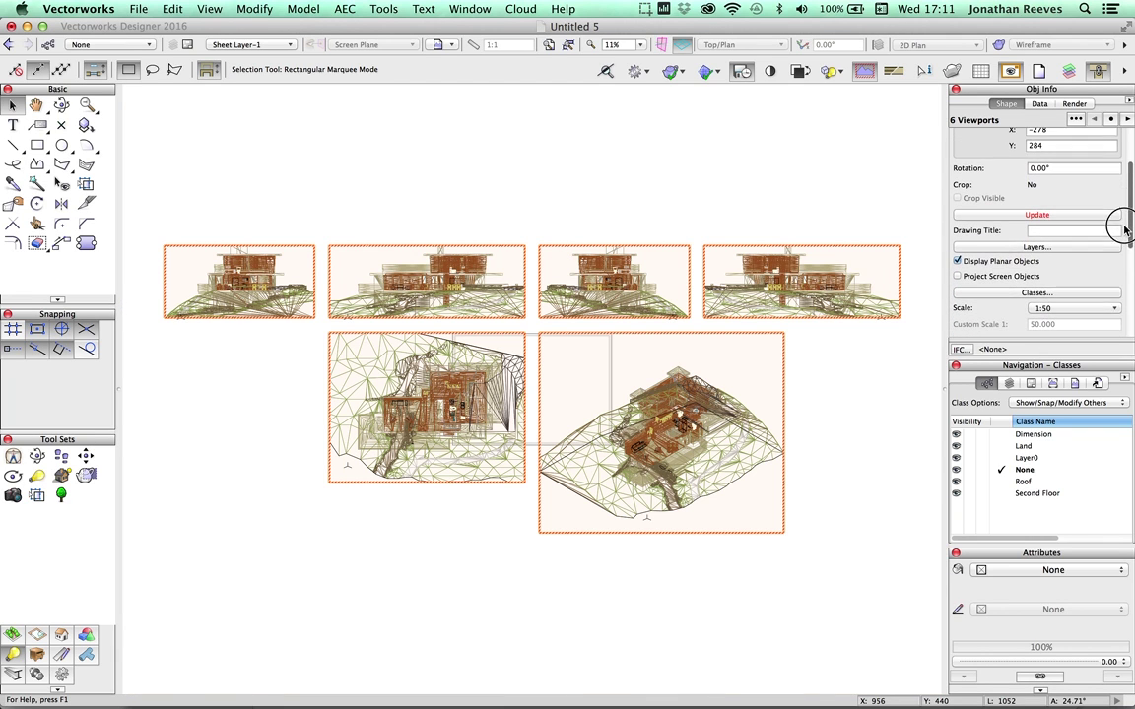
click(1056, 208)
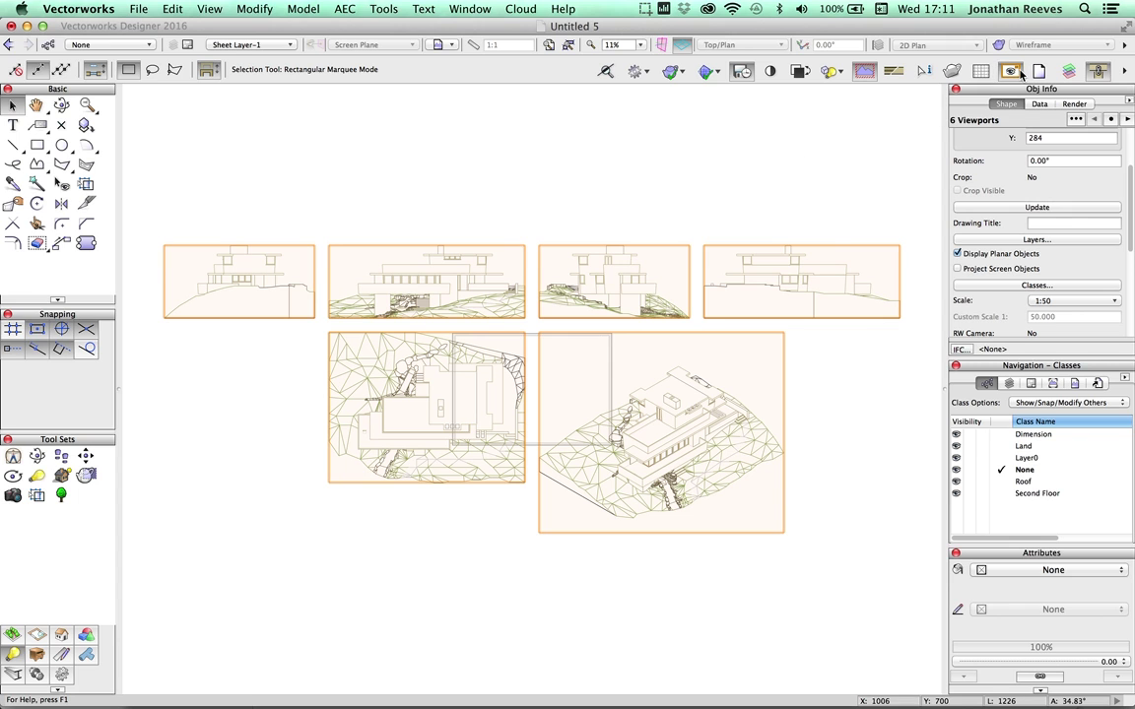
Select just the isometric viewport.
click(740, 325)
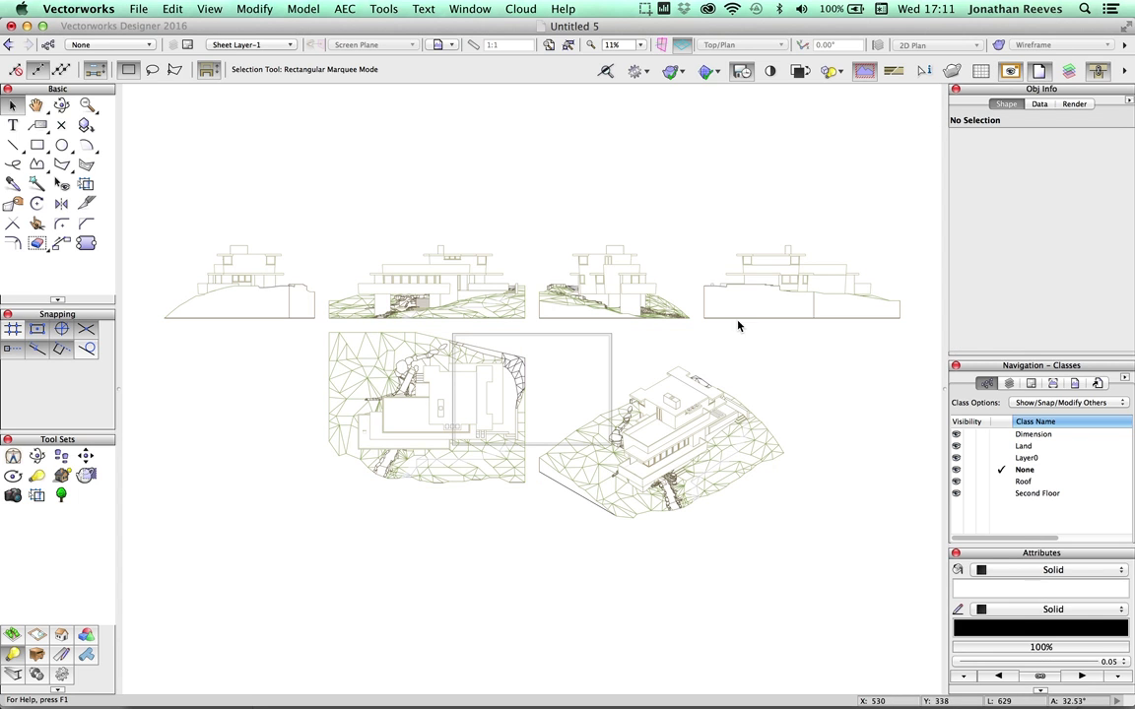
click(679, 434)
scroll(678, 434, up, 5)
scroll(679, 435, up, 2)
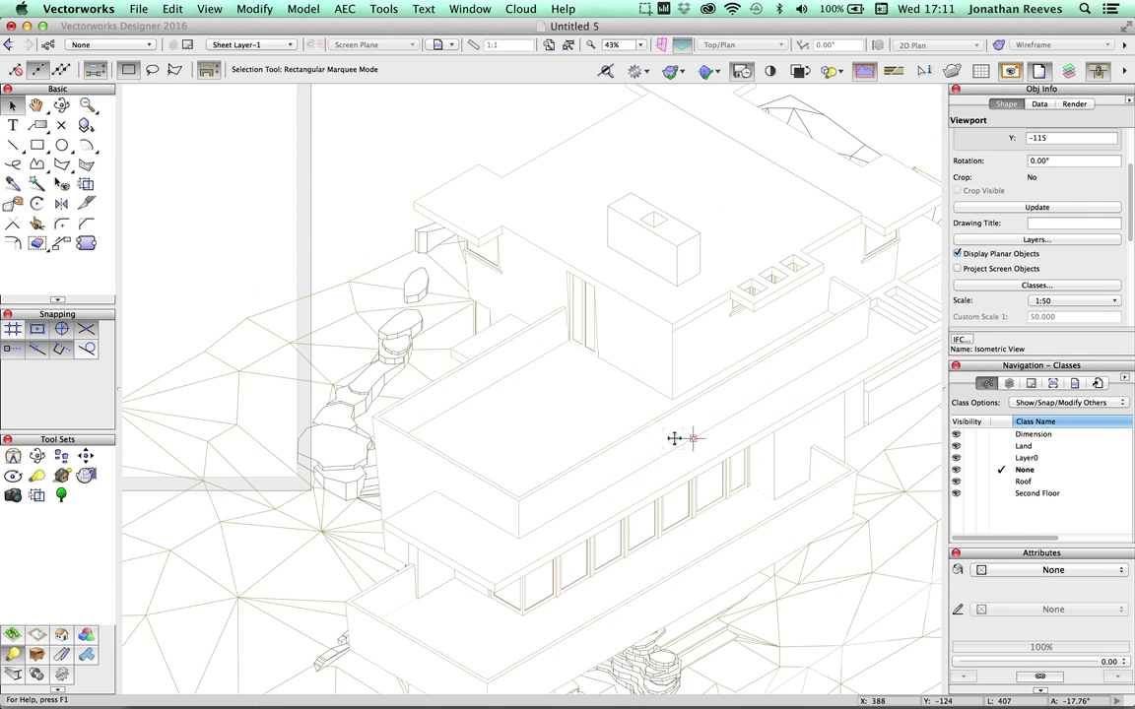
scroll(679, 435, down, 3)
scroll(769, 469, down, 3)
scroll(770, 469, right, 3)
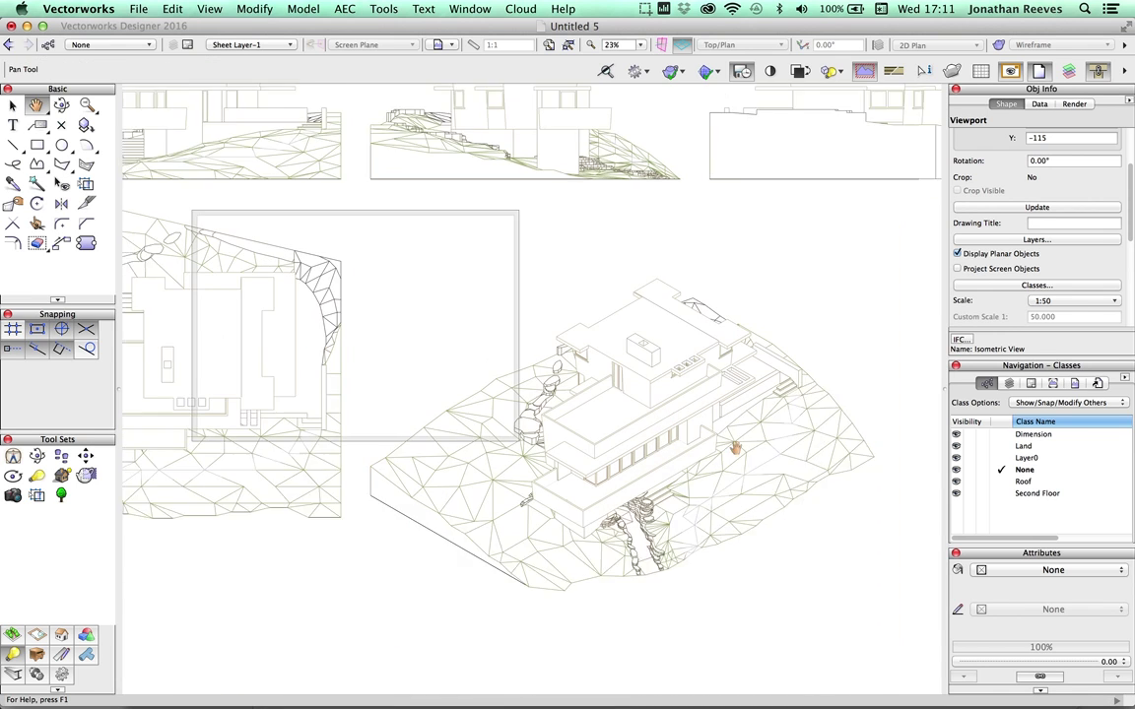
Give the isometric viewport an OpenGL background render with textures and shadows, then update it.
scroll(1123, 243, down, 1)
drag(1123, 244, 1125, 304)
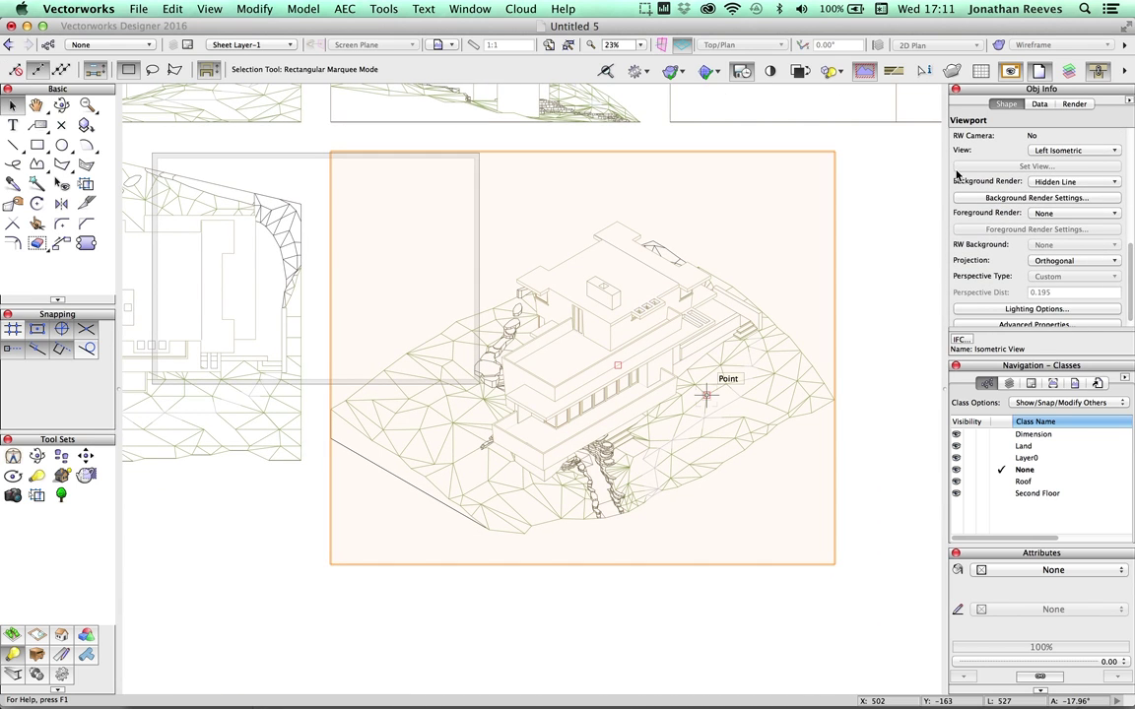
click(1042, 185)
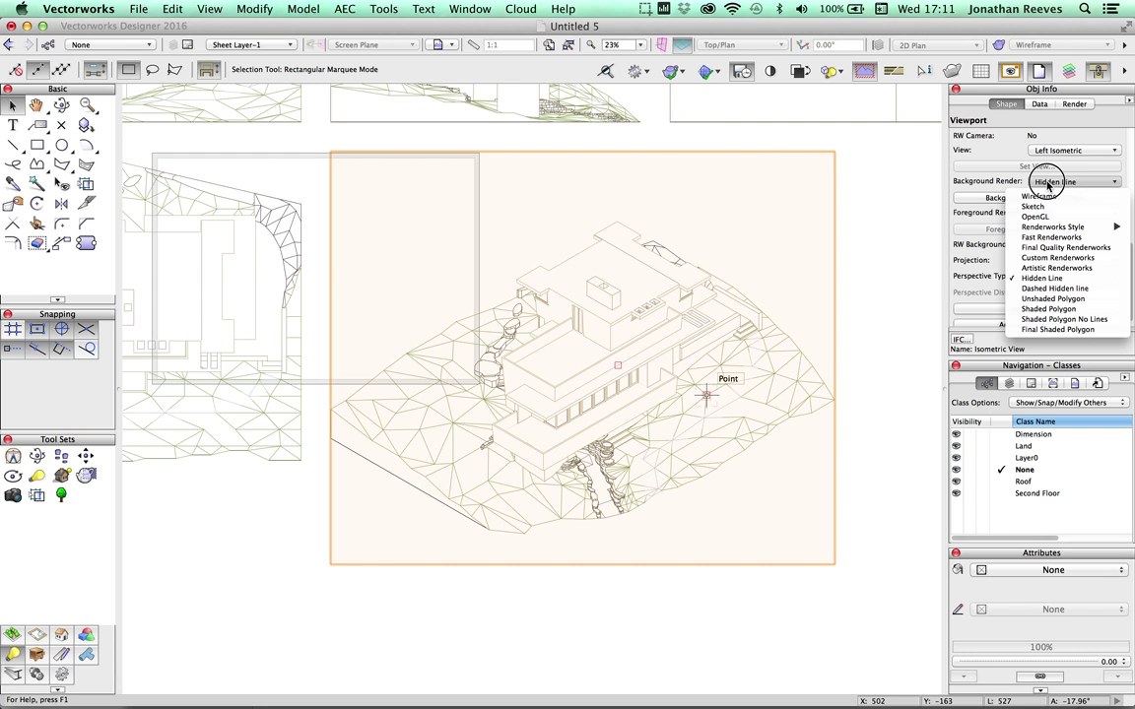
key(Escape)
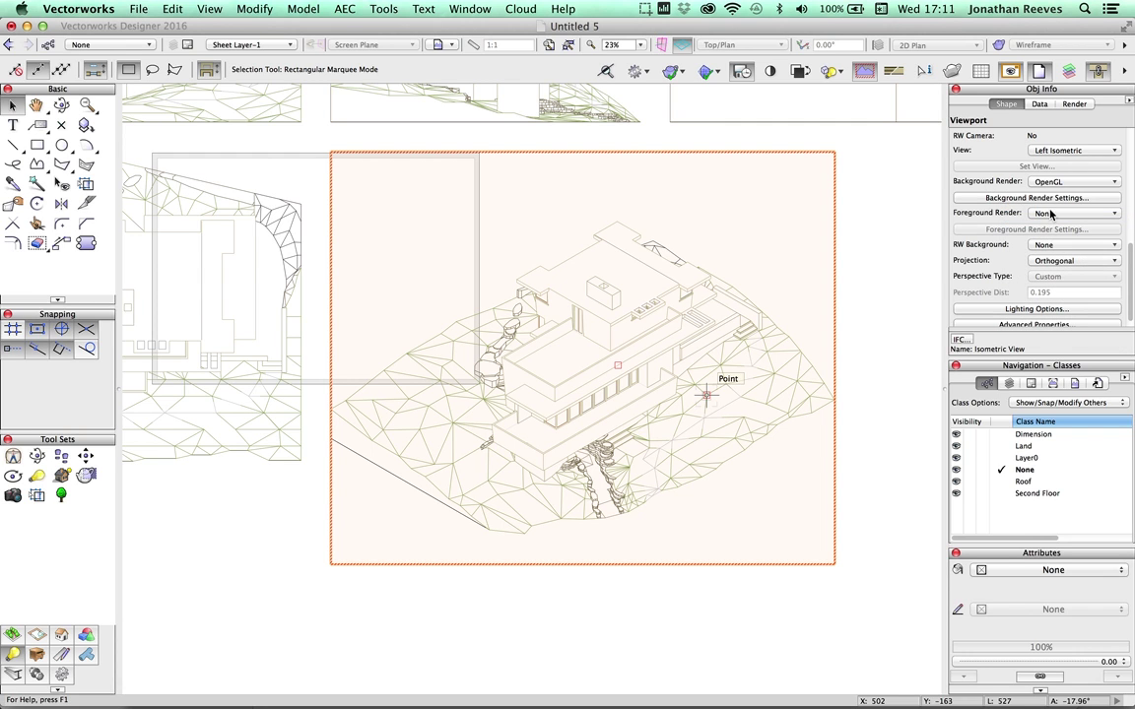
click(1021, 199)
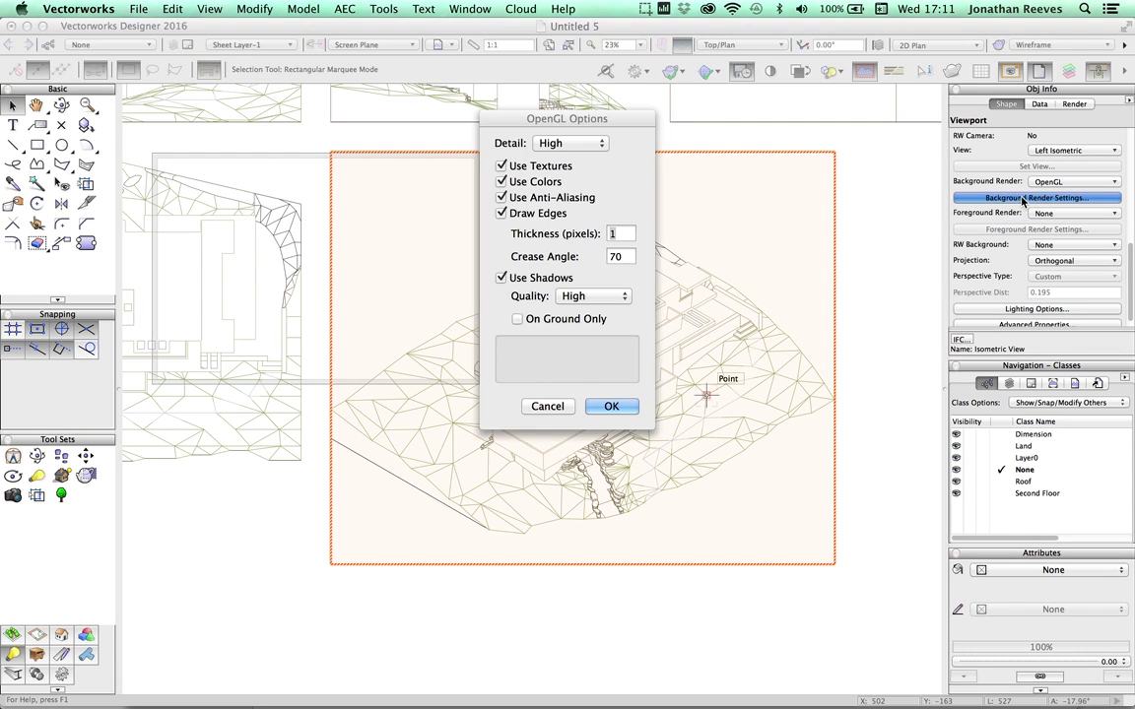
drag(595, 120, 894, 170)
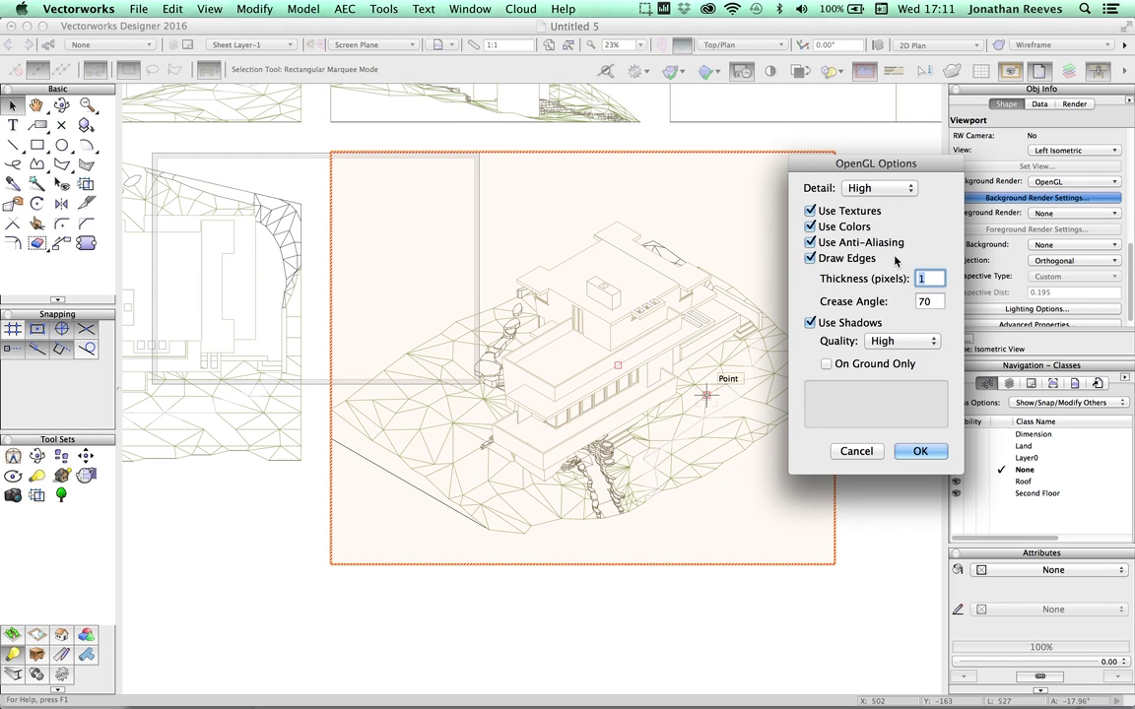
click(920, 452)
scroll(1080, 153, up, 5)
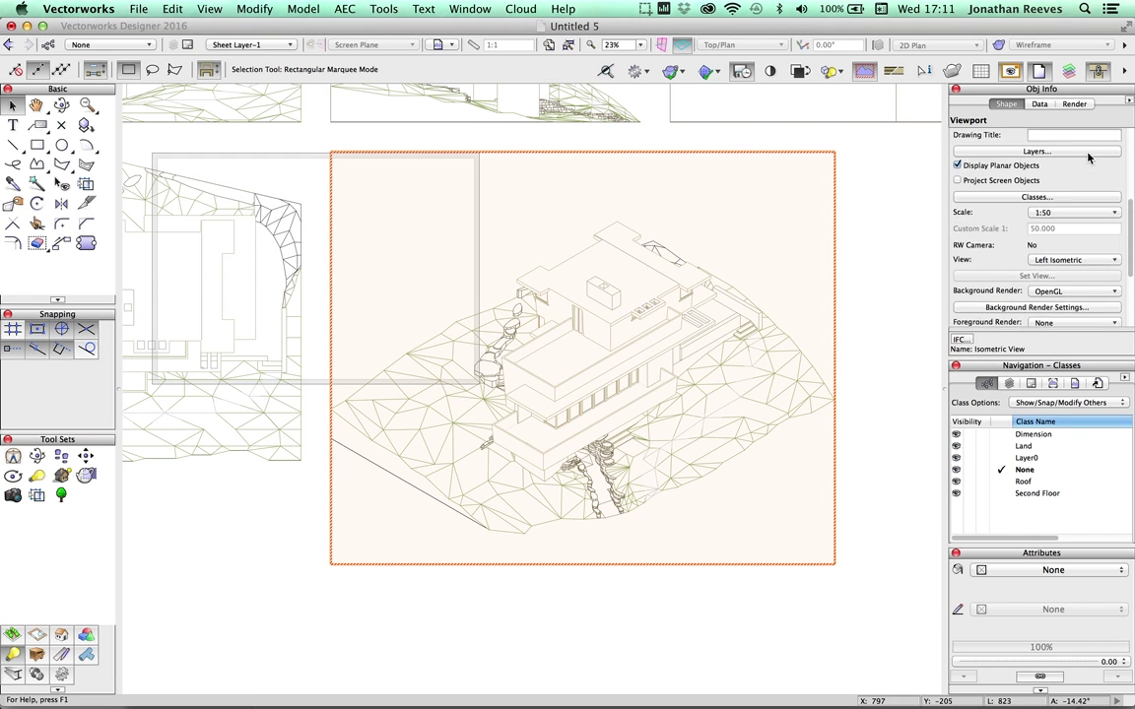
click(1032, 239)
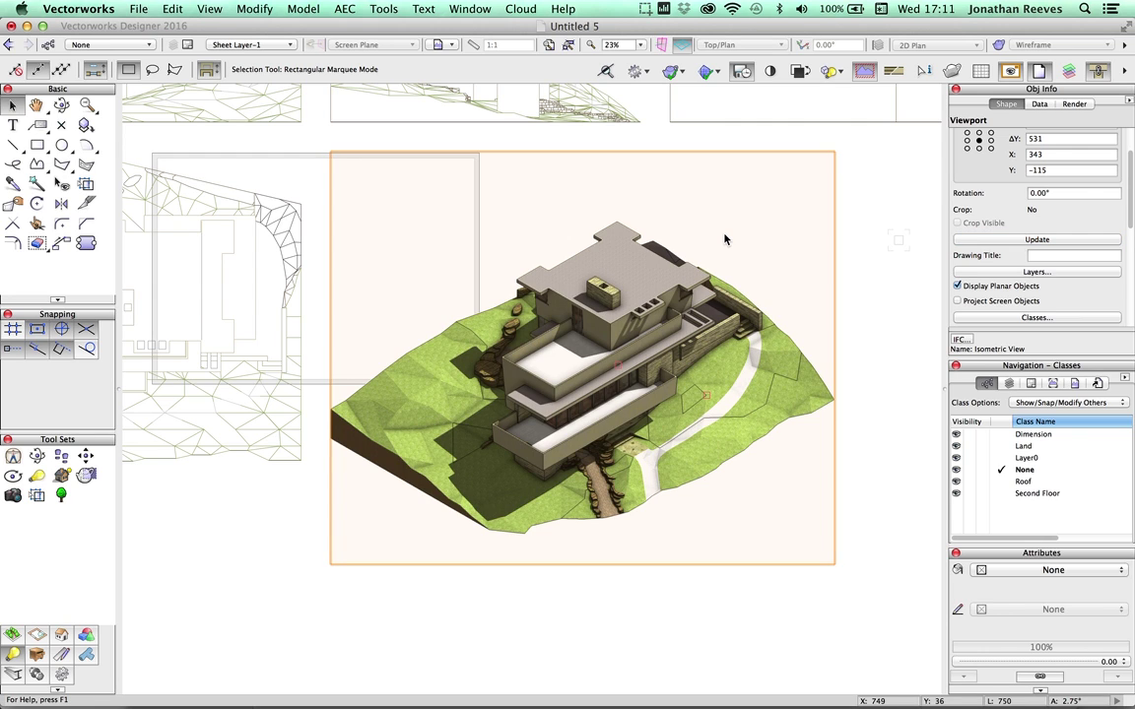
Set the Eyedropper to copy viewport Render Properties.
click(861, 223)
double_click(14, 185)
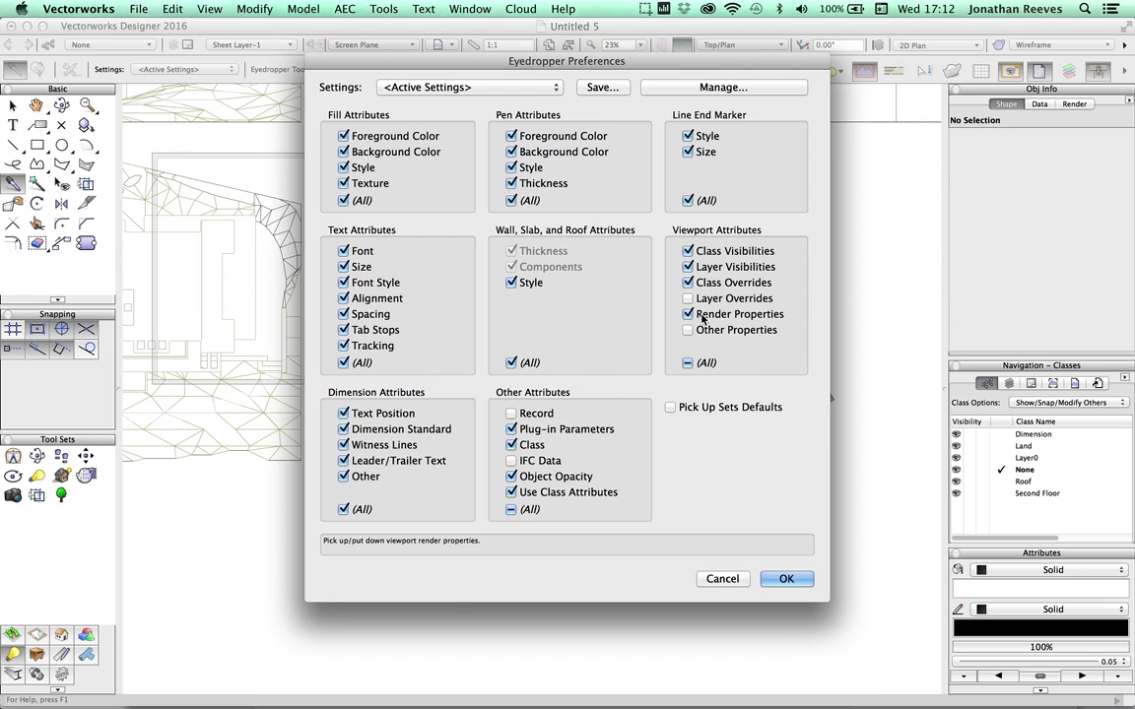
click(786, 578)
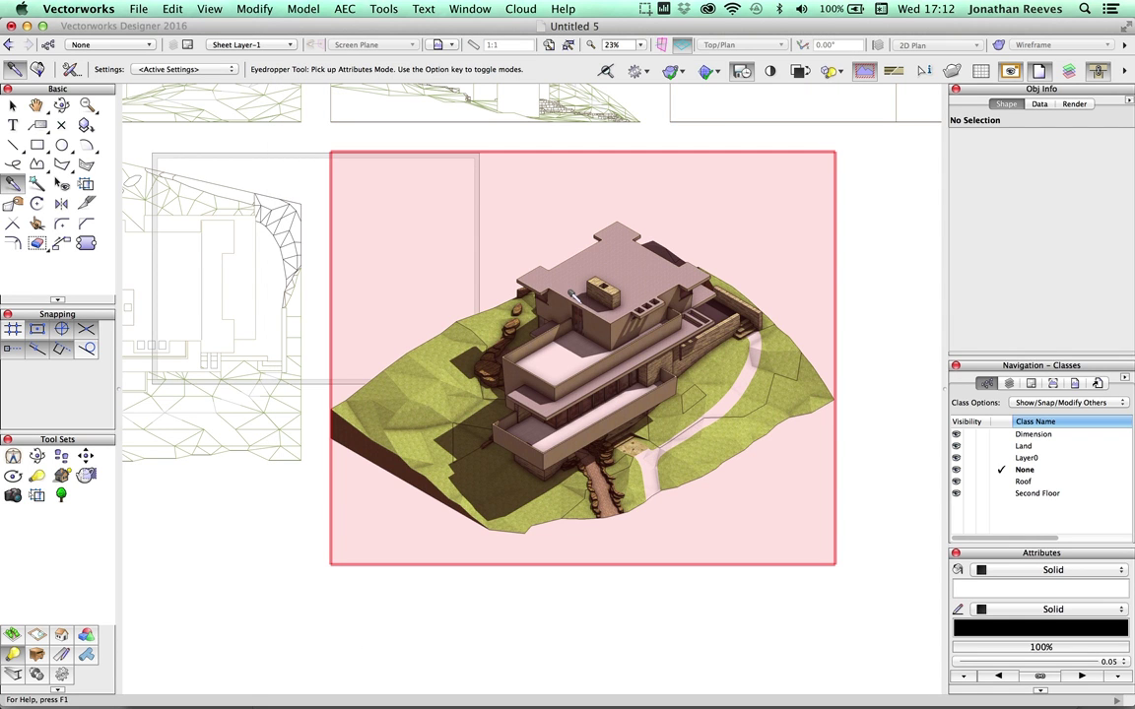
scroll(571, 293, down, 3)
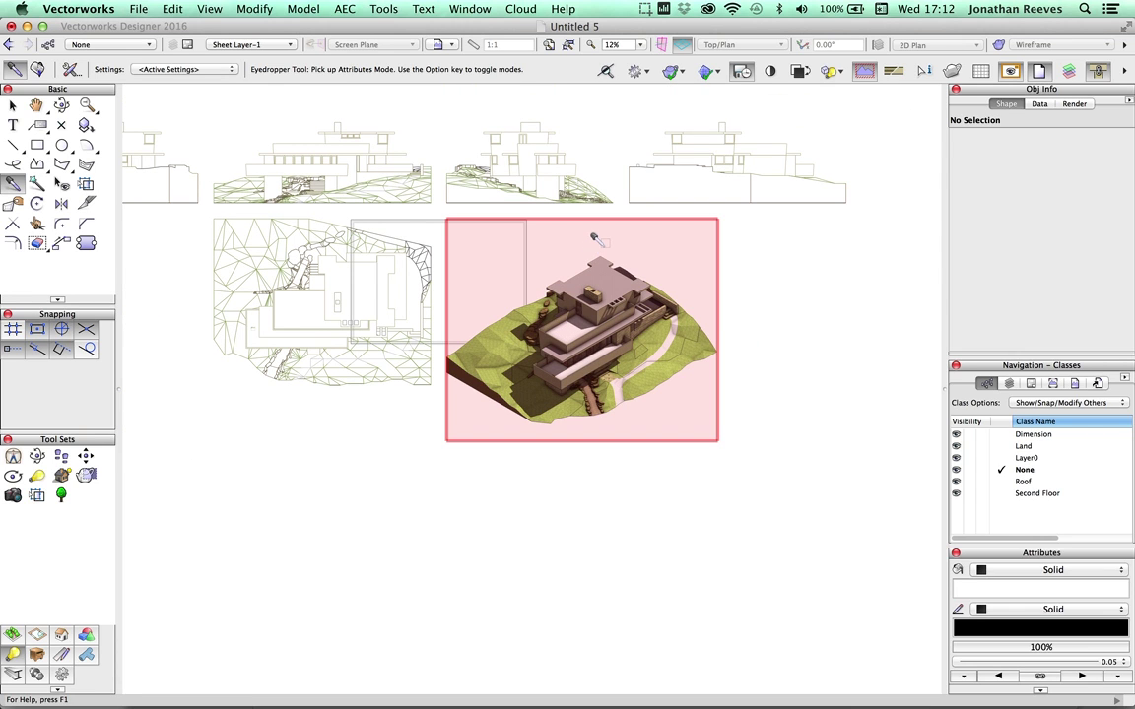
Apply the isometric viewport's render settings to three elevation viewports and the plan viewport.
click(594, 238)
key(alt)
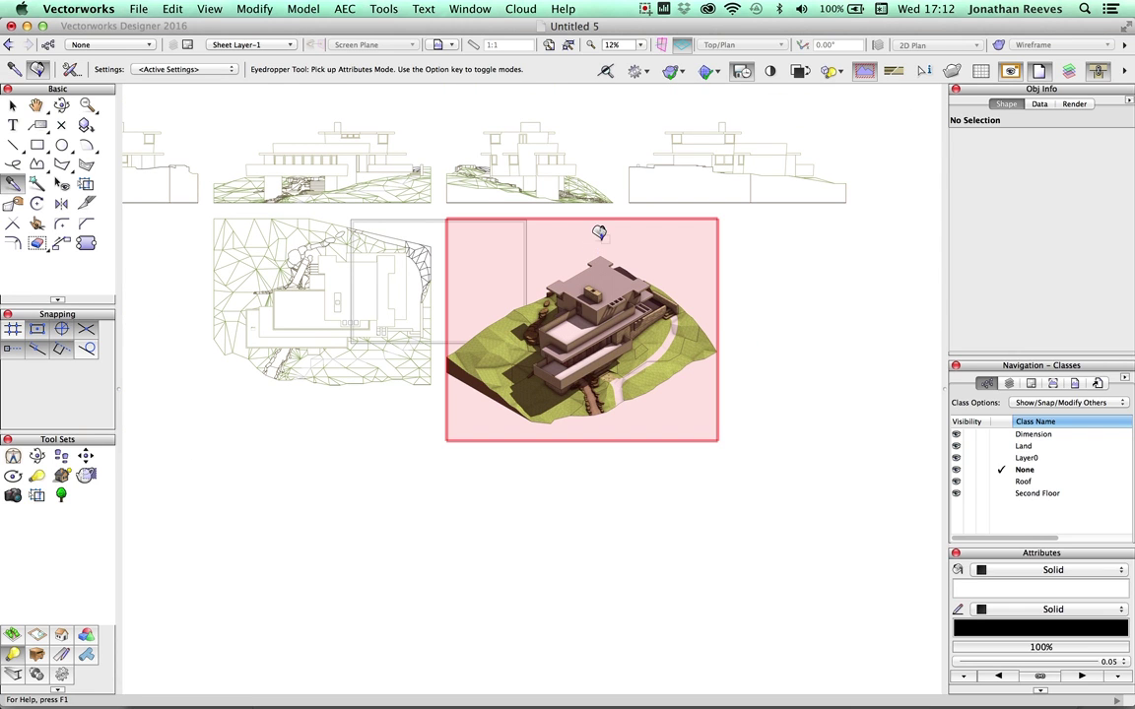
click(631, 159)
click(532, 146)
click(362, 173)
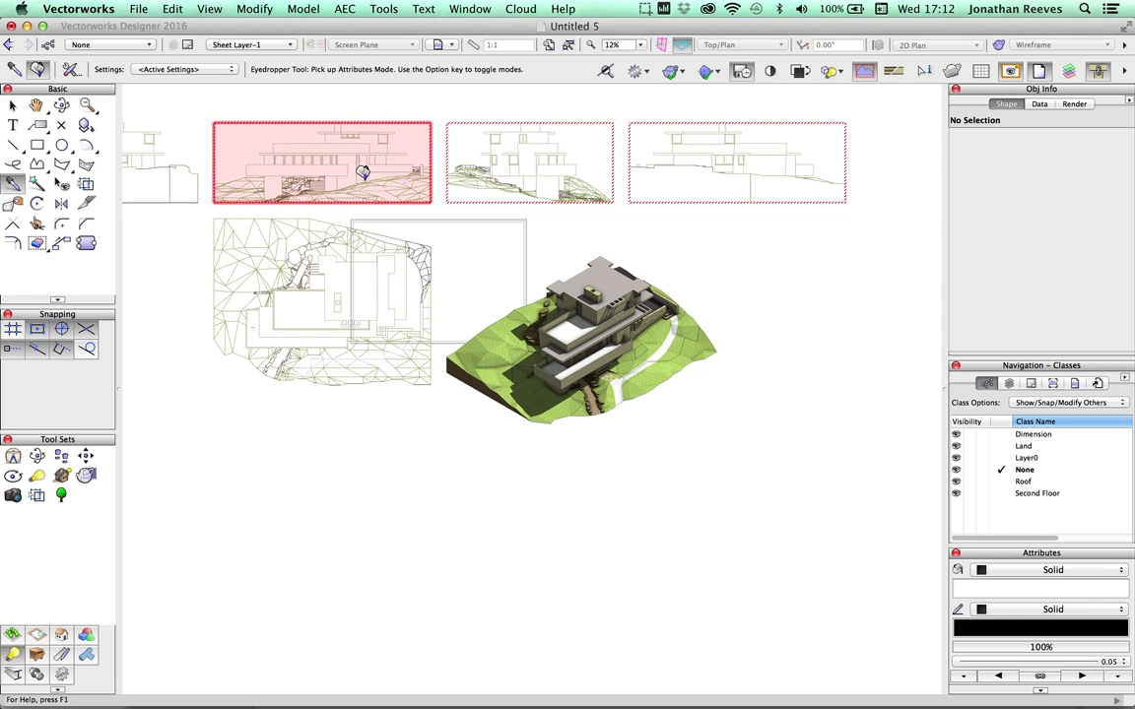
click(357, 243)
key(alt)
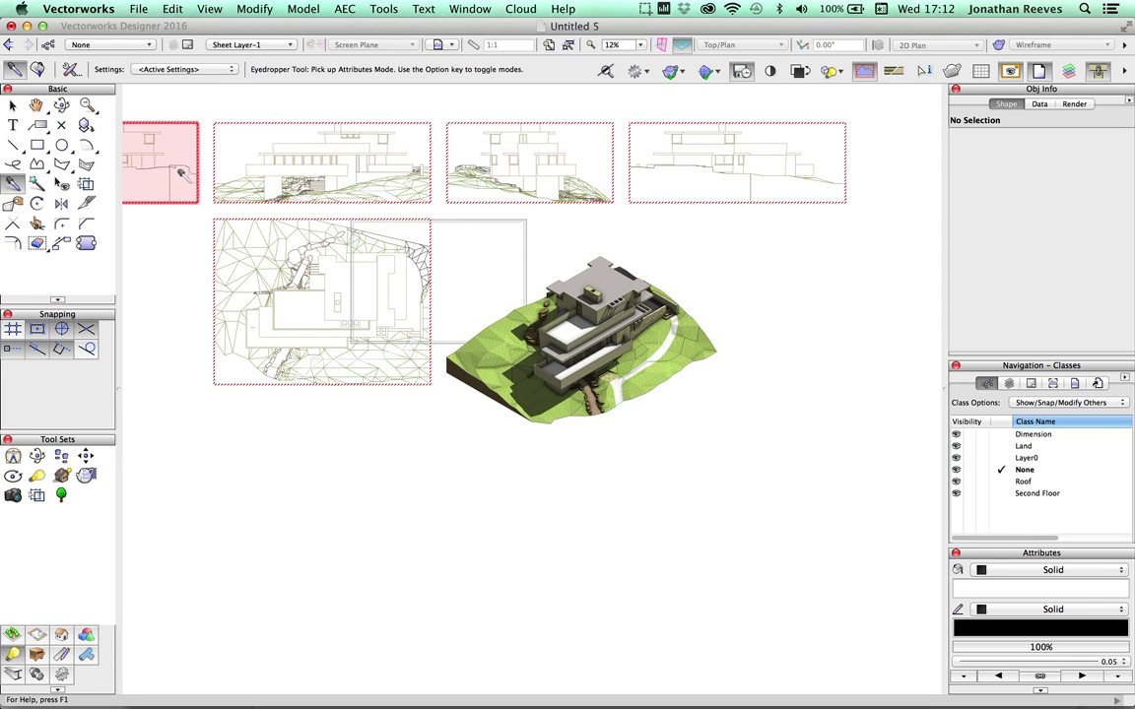
key(x)
middle_drag(356, 380, 469, 446)
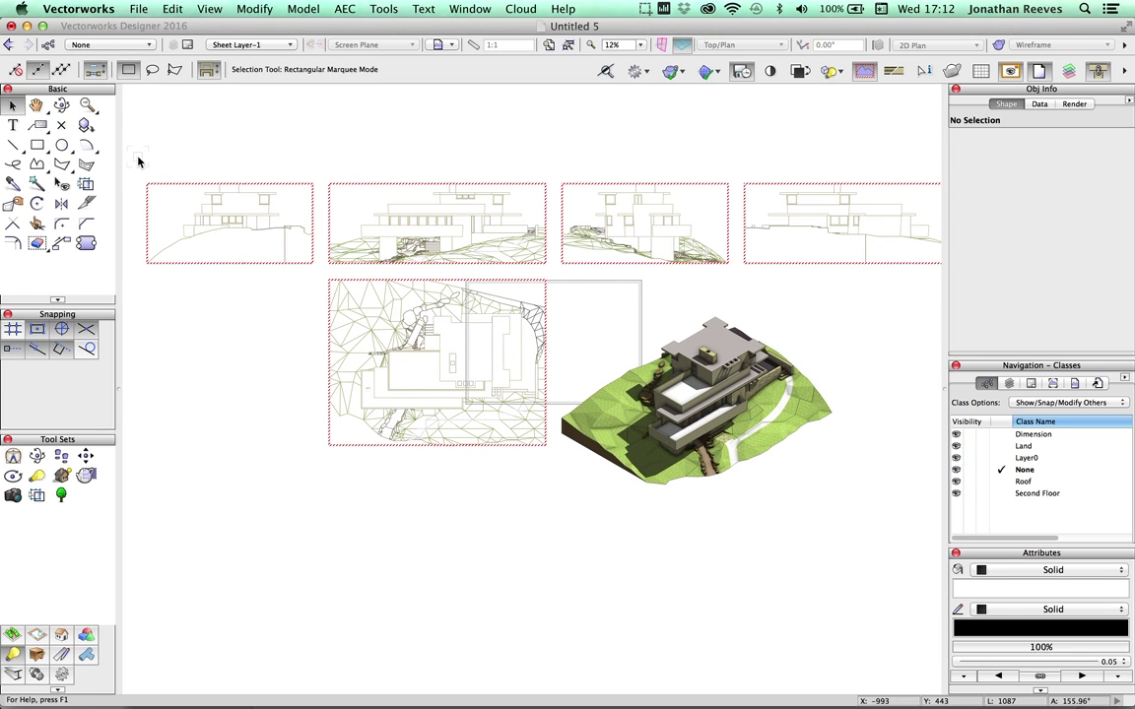
Select all six viewports and update them so every view renders in OpenGL.
key(super+a)
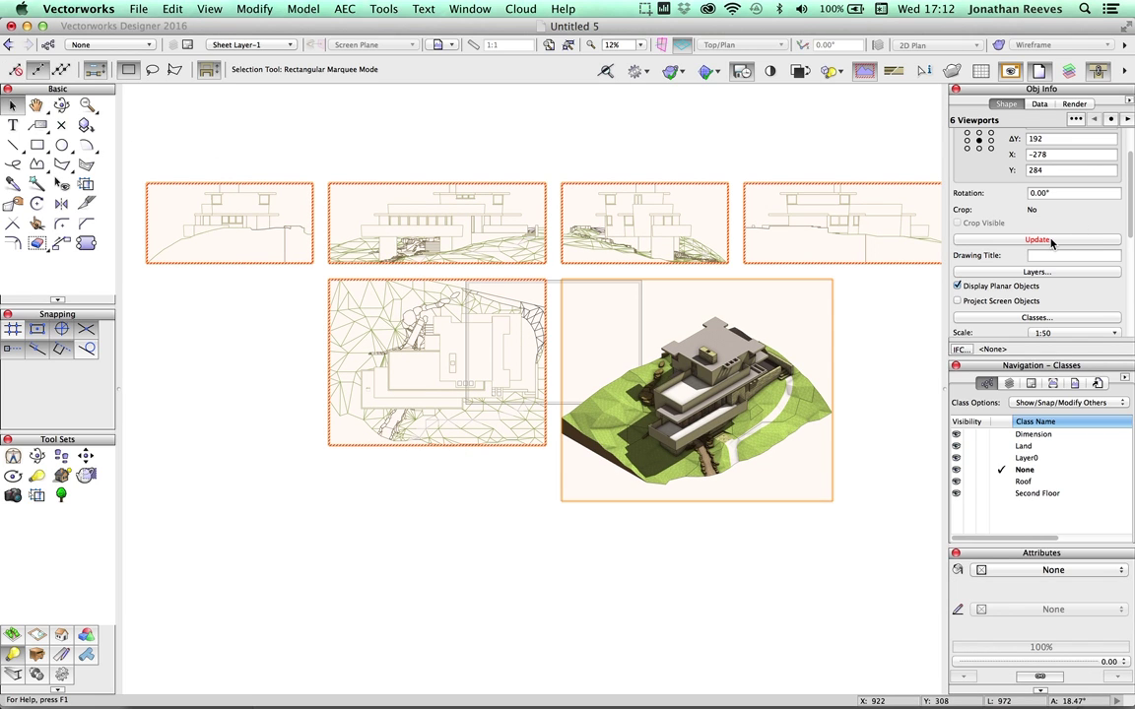
click(1052, 243)
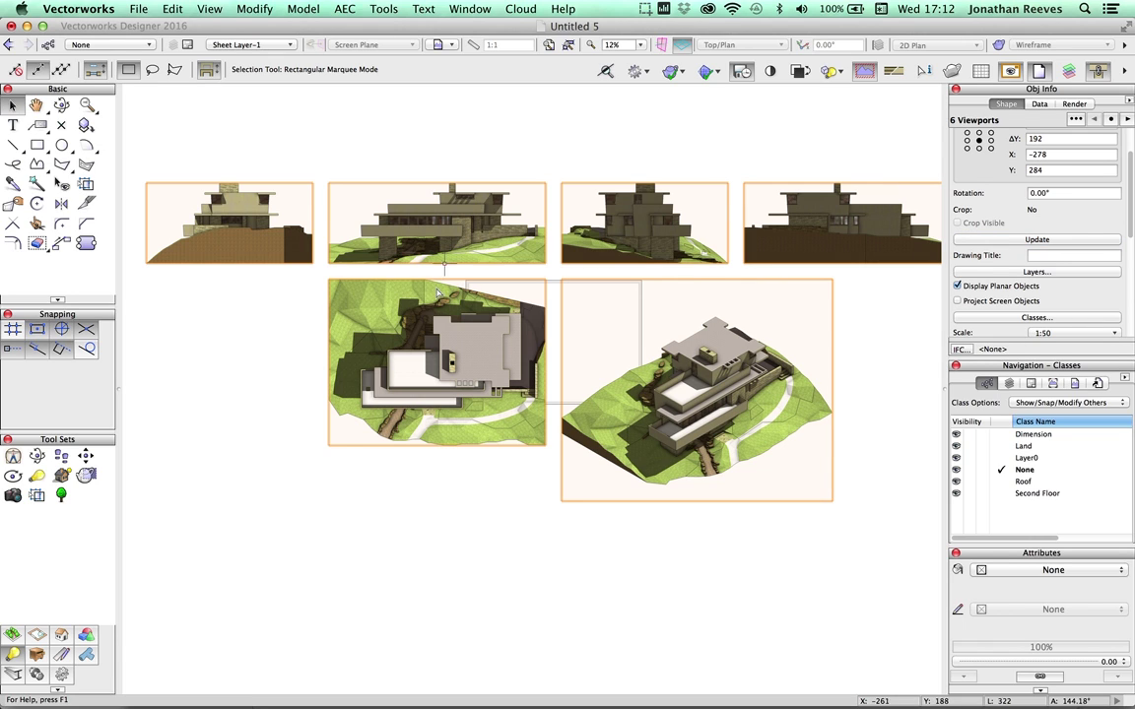
click(334, 509)
Zoom in to inspect the rendered plan and an elevation, then fit the whole sheet.
key(c)
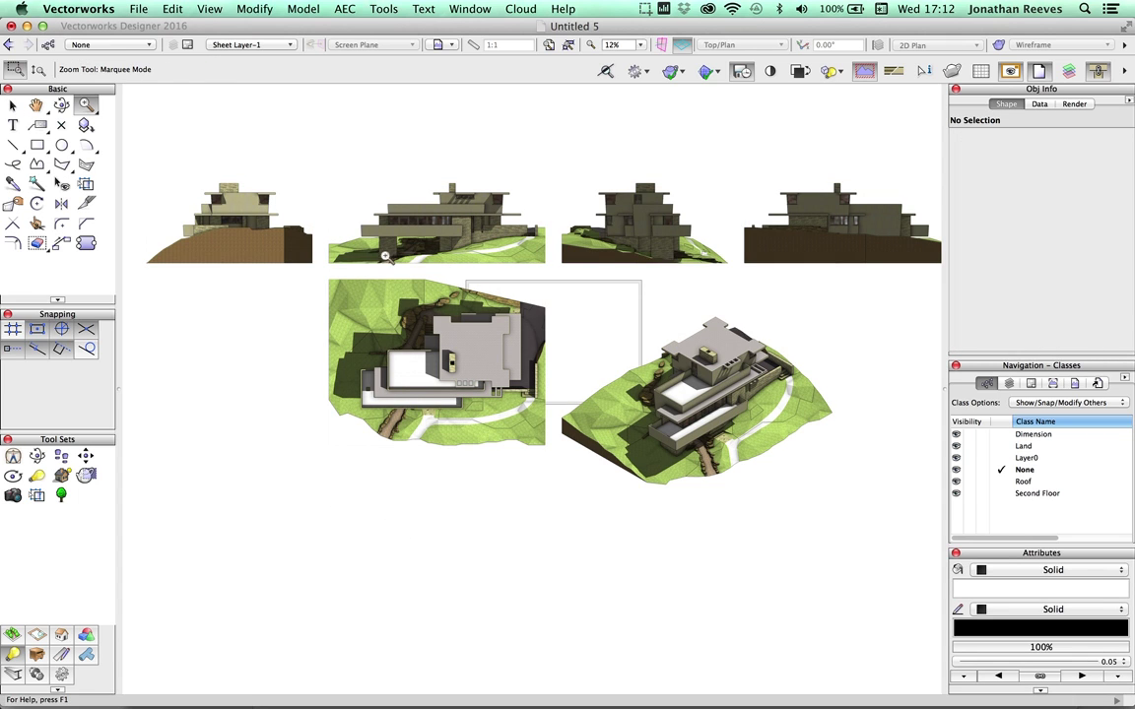
drag(320, 261, 586, 474)
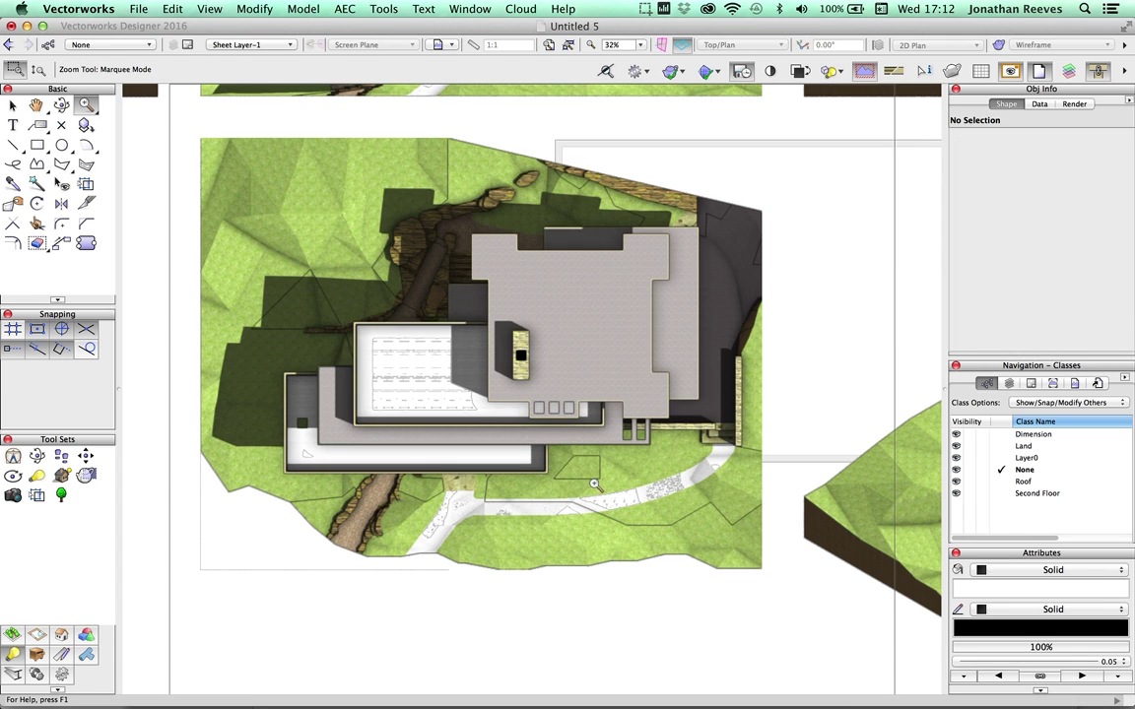
drag(705, 227, 532, 608)
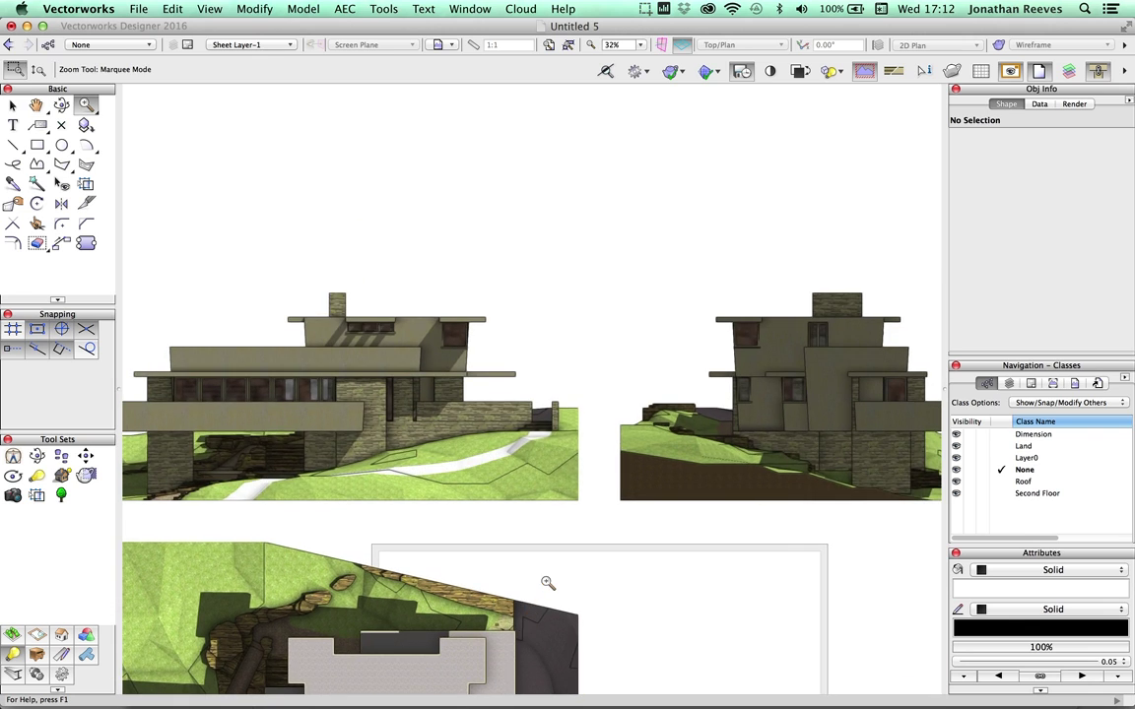
key(super+alt+equal)
key(super+6)
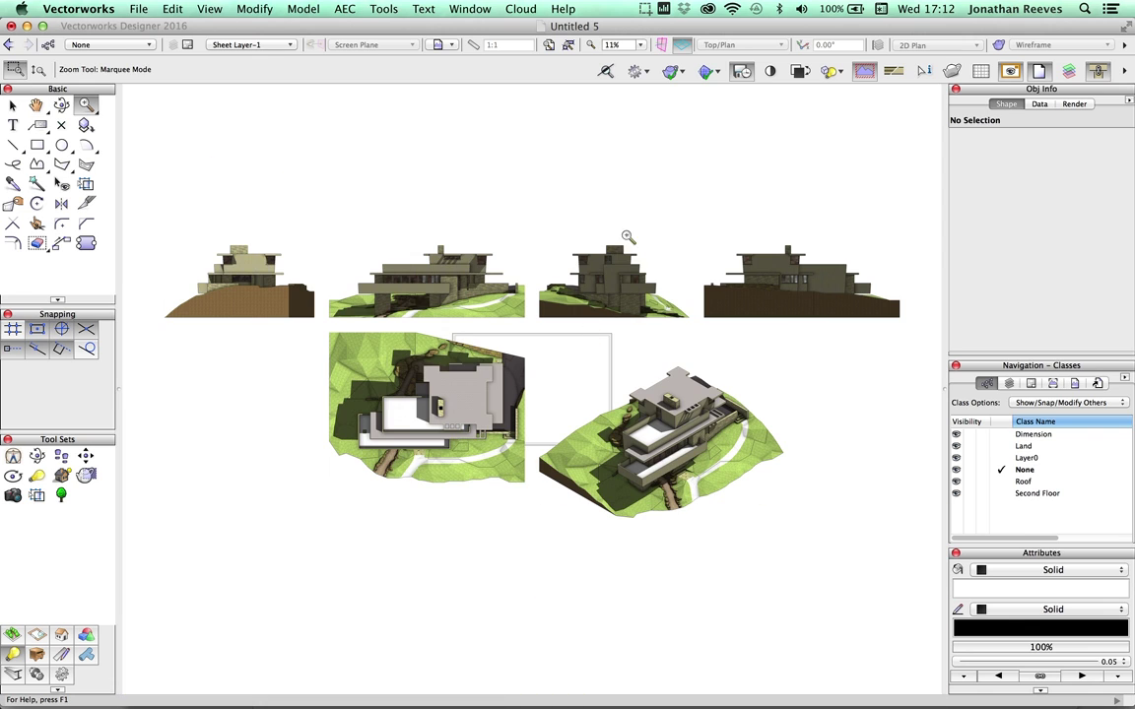
drag(538, 239, 686, 347)
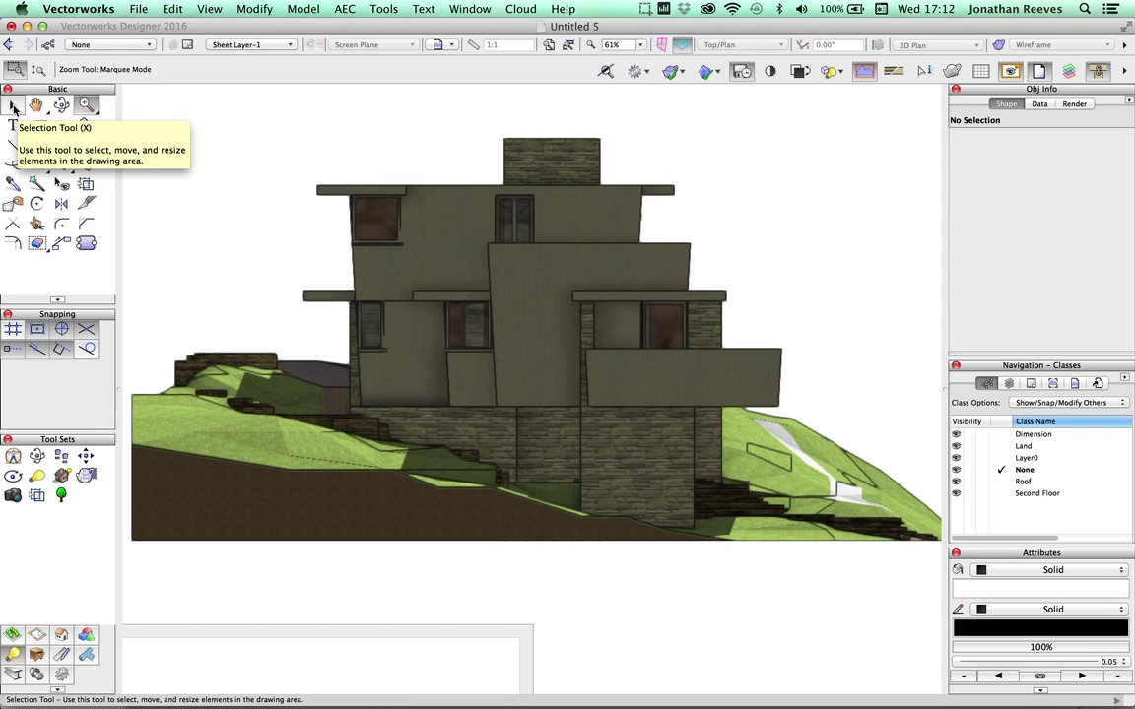
click(13, 106)
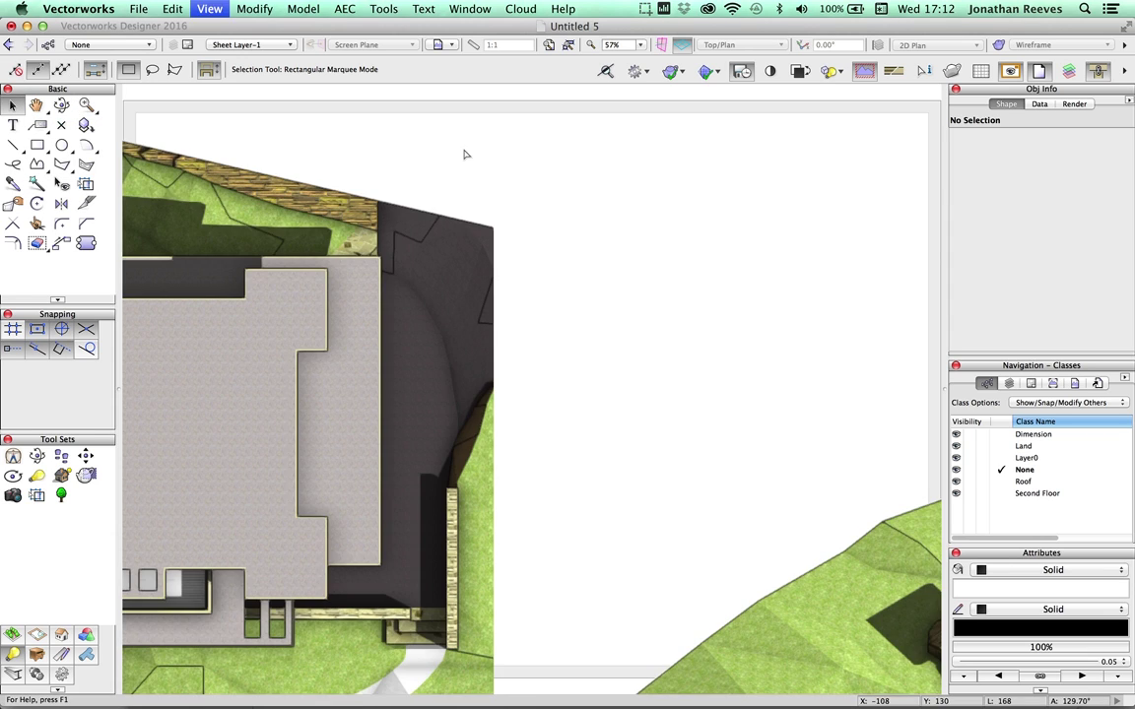
key(super+5)
key(super+6)
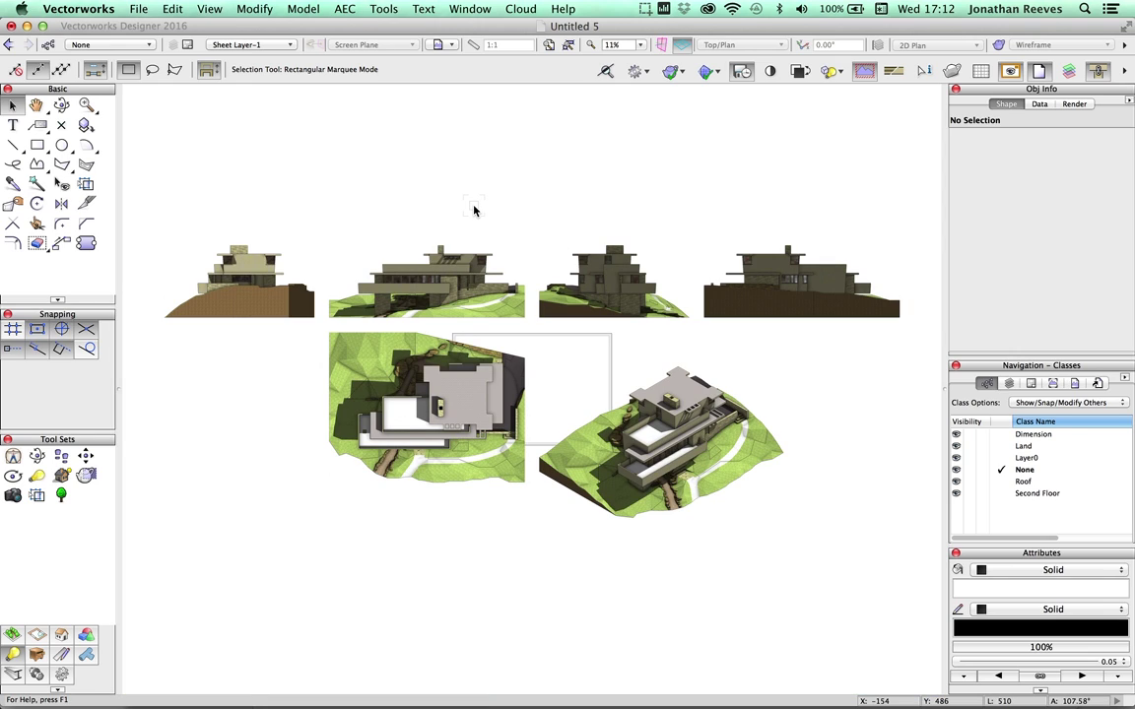